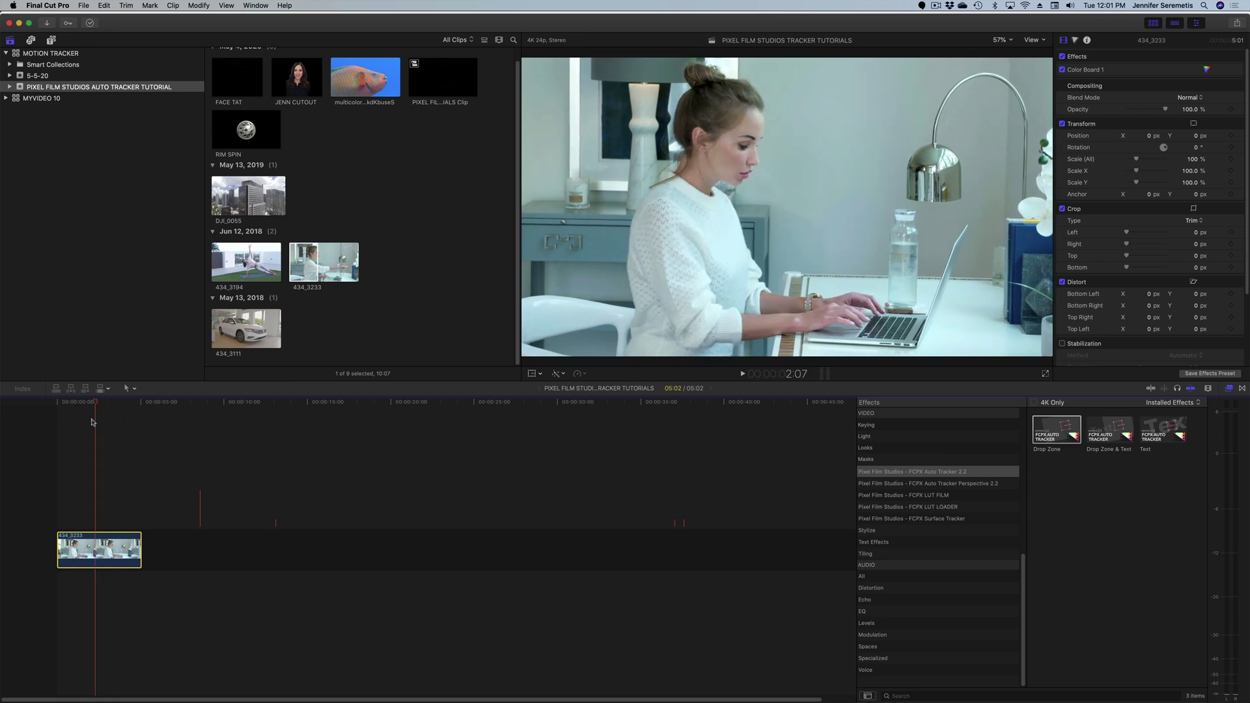
Replay the woman-at-laptop clip from the start.
key(Home)
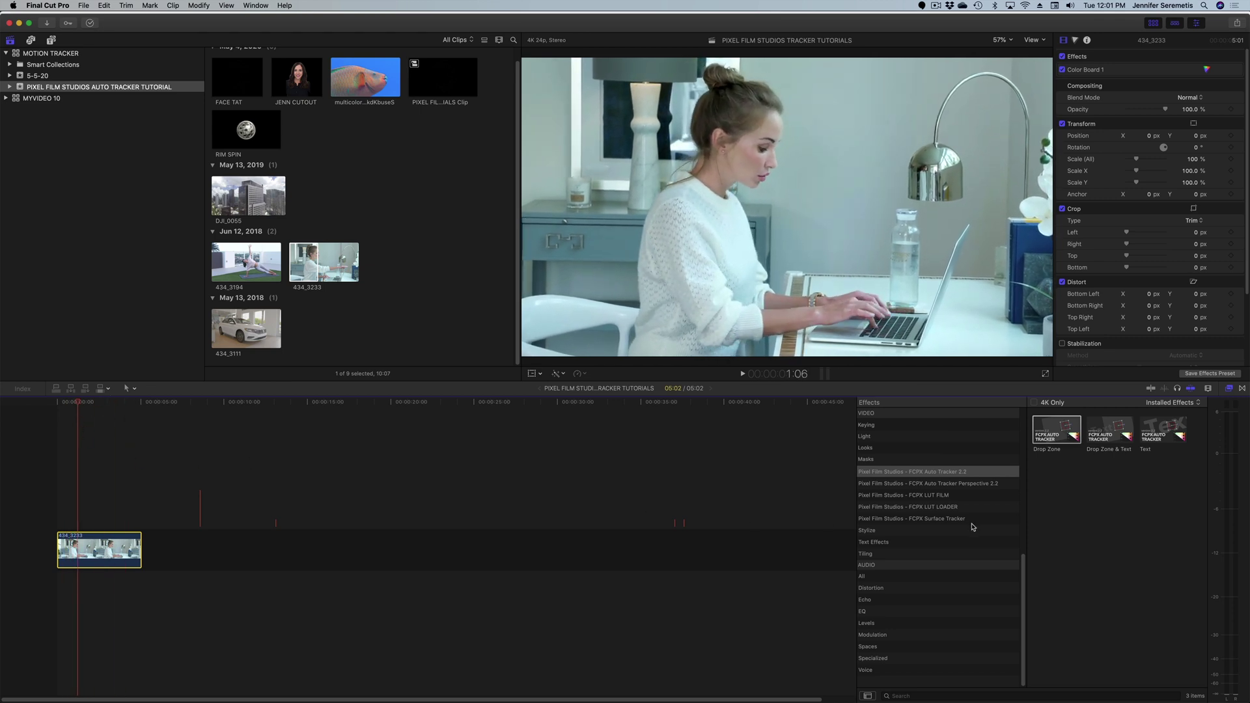
Apply the Drop Zone tracker effect to the clip and open its Track Editor.
drag(1053, 431, 108, 557)
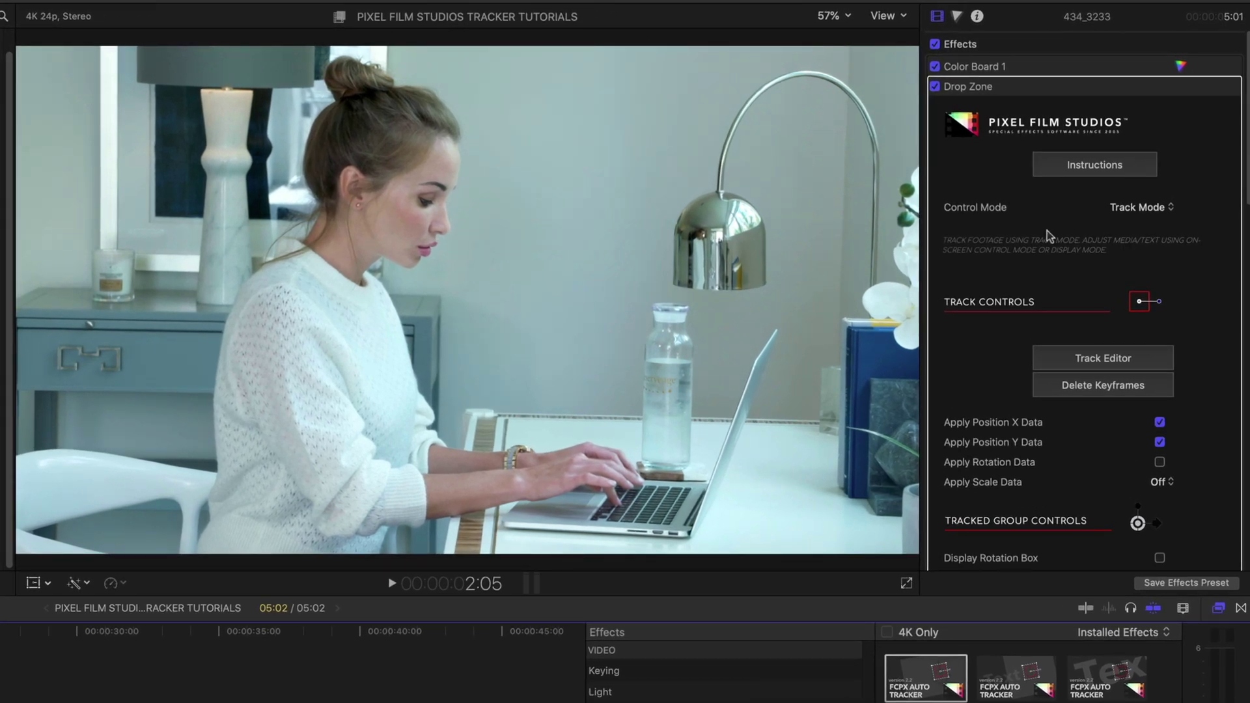
scroll(1067, 216, down, 3)
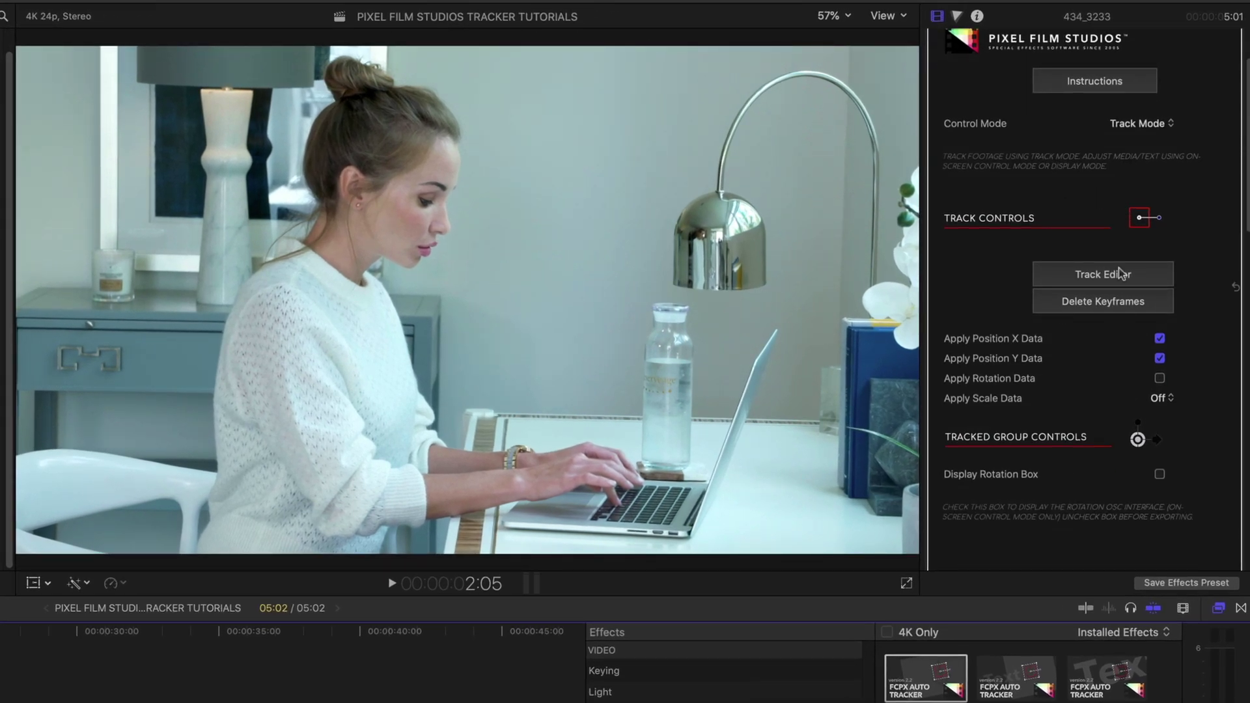
click(1119, 277)
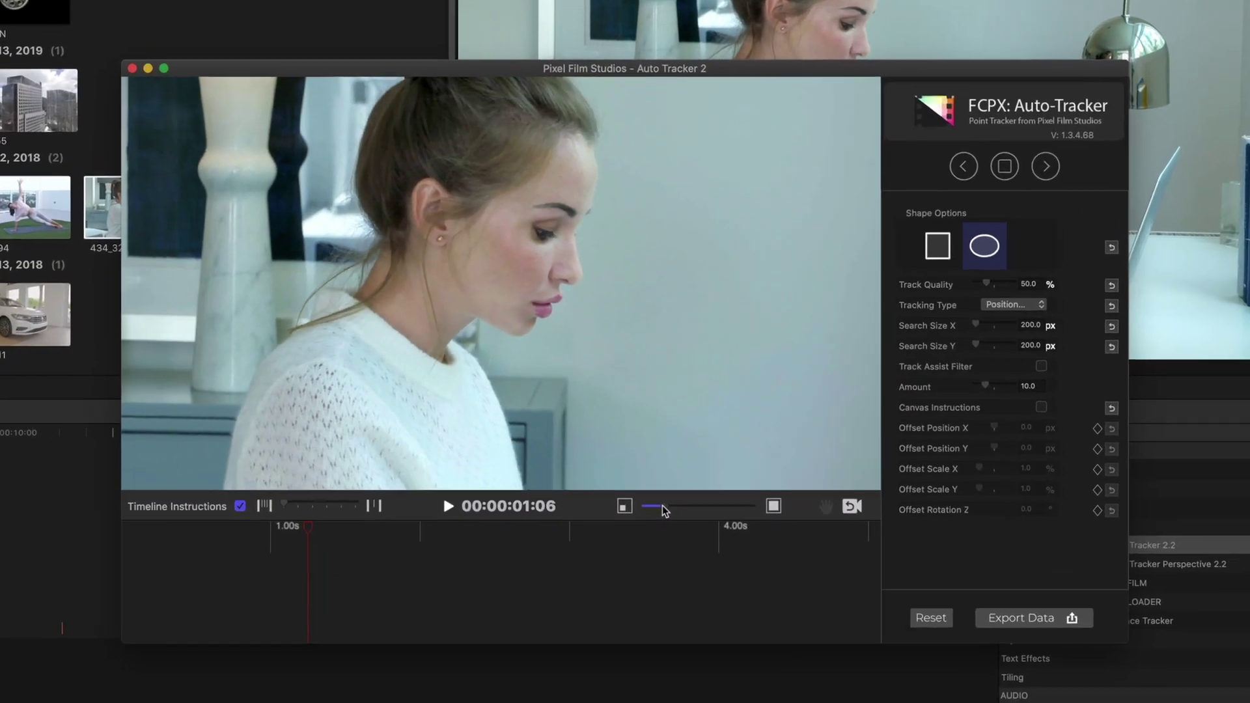
Zoom and pan the tracker preview onto her face at 01:13.
drag(655, 447, 644, 448)
drag(655, 514, 684, 522)
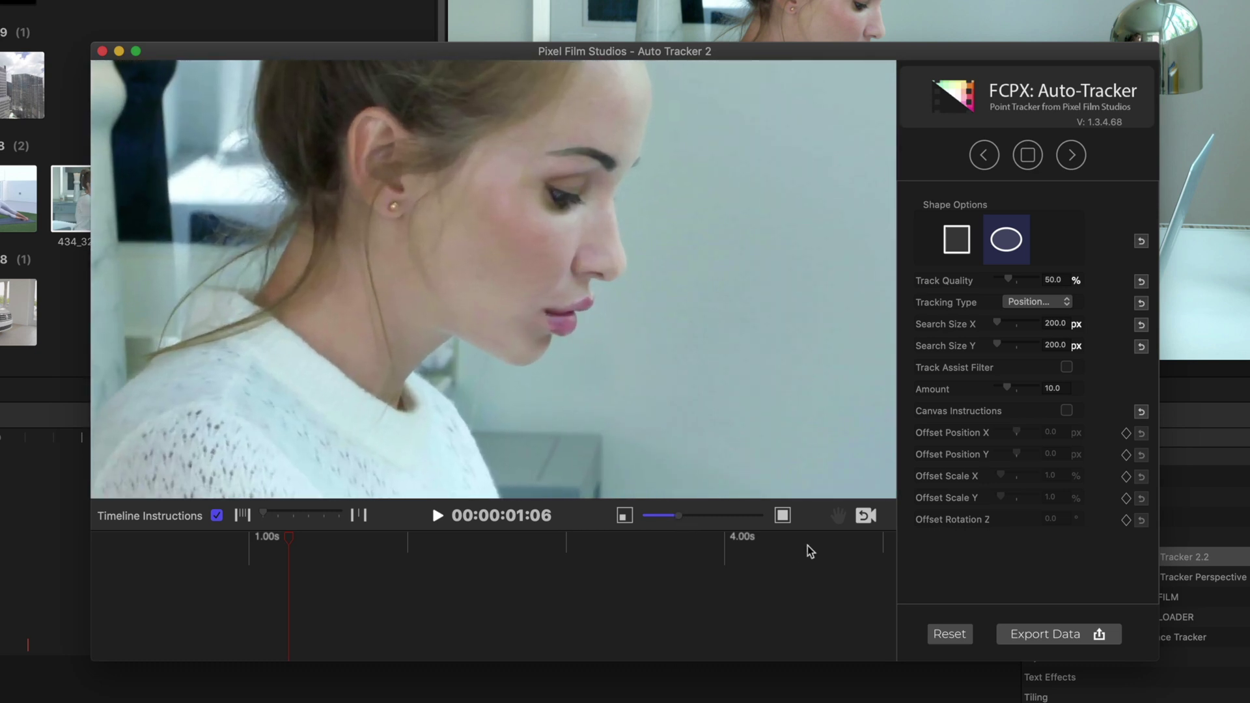
click(839, 516)
drag(767, 372, 717, 452)
mouse_move(330, 572)
mouse_down()
mouse_move(379, 567)
mouse_move(391, 547)
mouse_move(443, 556)
mouse_move(340, 553)
mouse_up()
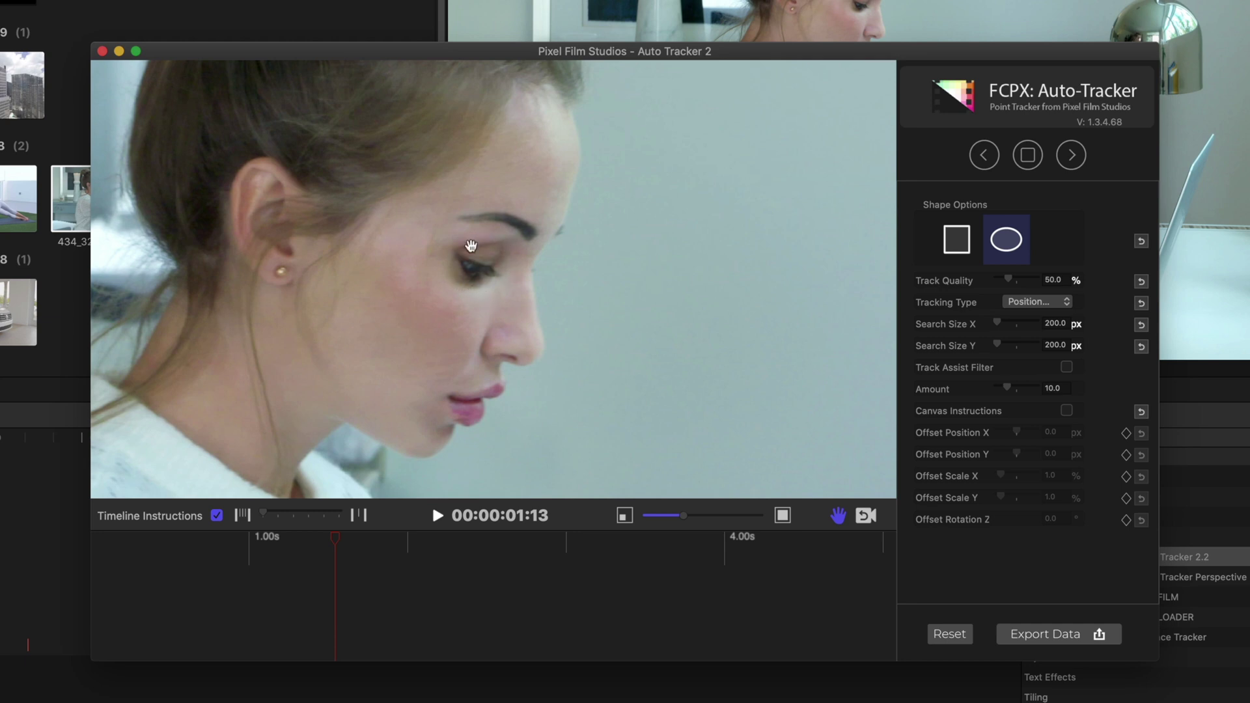
Draw an ellipse tracking shape around the woman's eye.
drag(474, 259, 490, 275)
click(1005, 251)
mouse_move(459, 260)
mouse_down()
mouse_move(515, 313)
mouse_move(548, 318)
mouse_move(539, 300)
mouse_up()
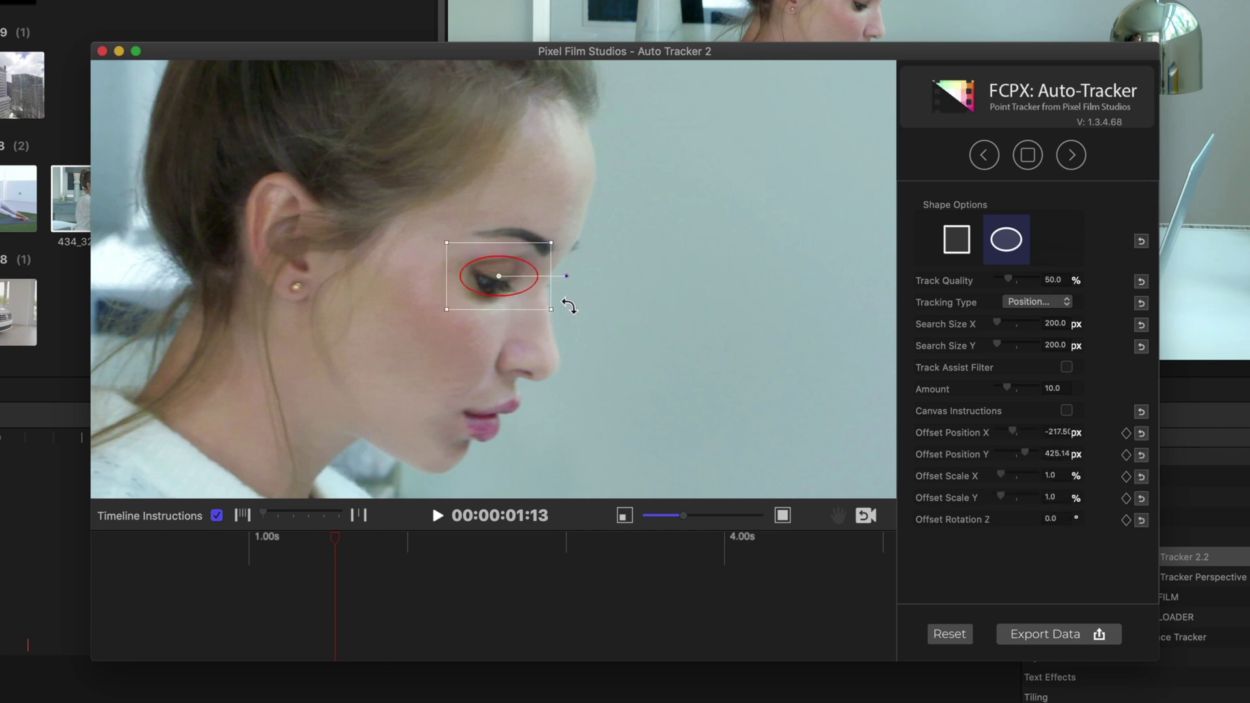
Tilt the ellipse to -33.74°, set Track Quality 100 and Position + Rotation tracking.
drag(563, 282, 548, 318)
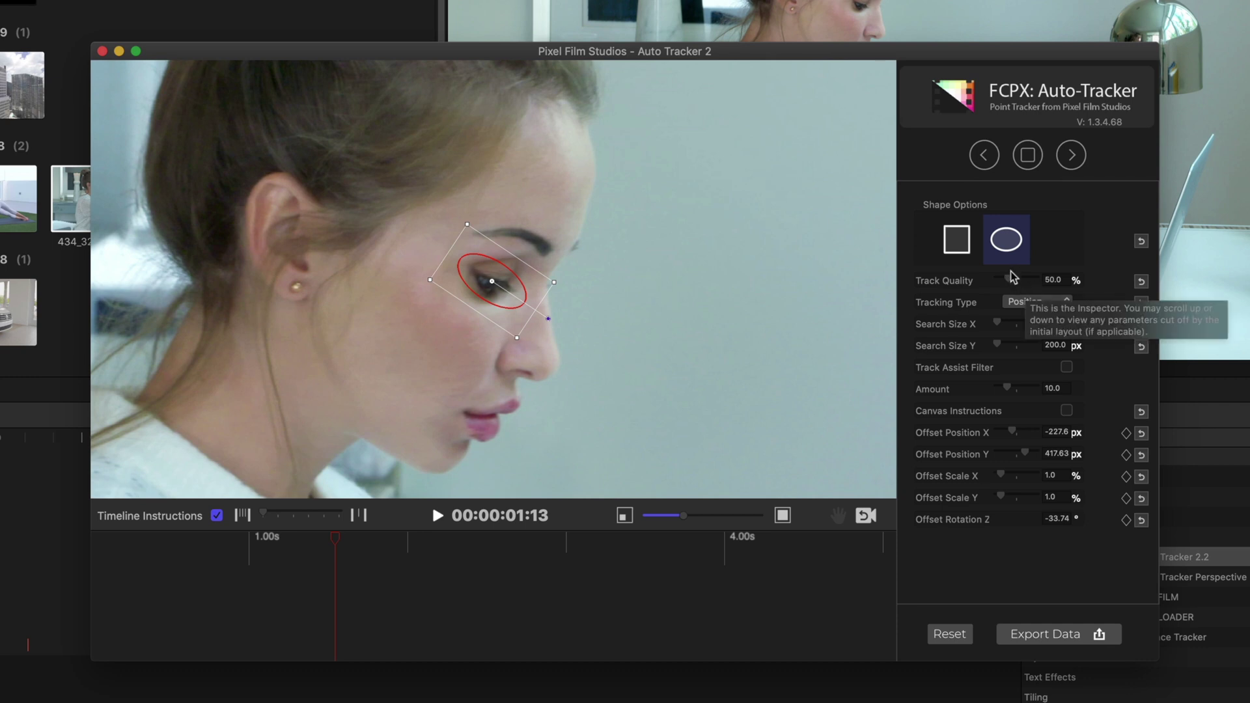
drag(1021, 282, 1049, 284)
click(1046, 303)
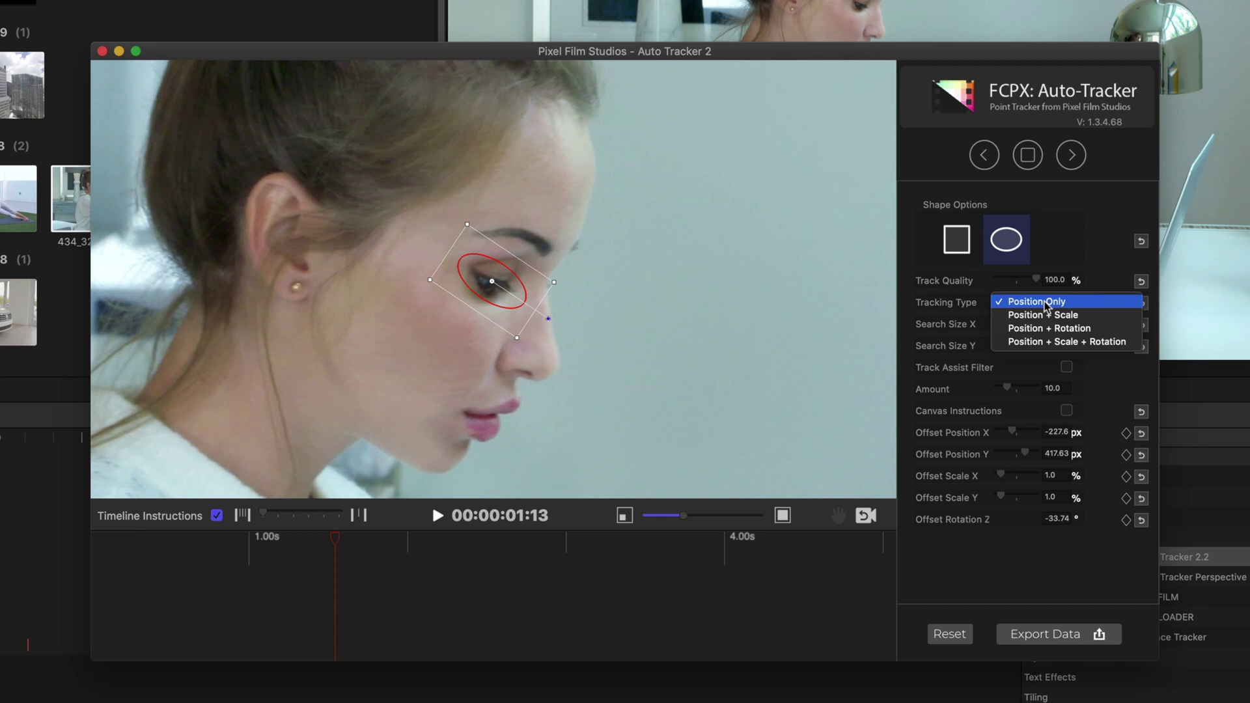
click(1062, 329)
click(1066, 303)
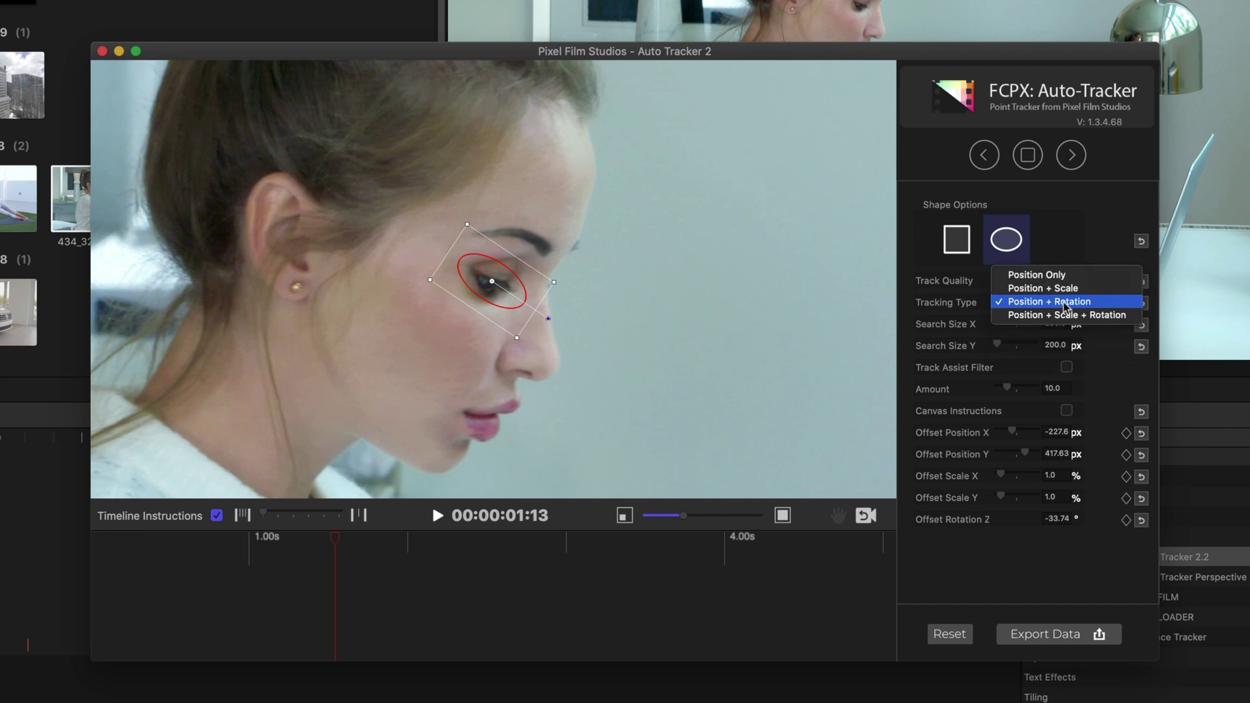
click(1066, 303)
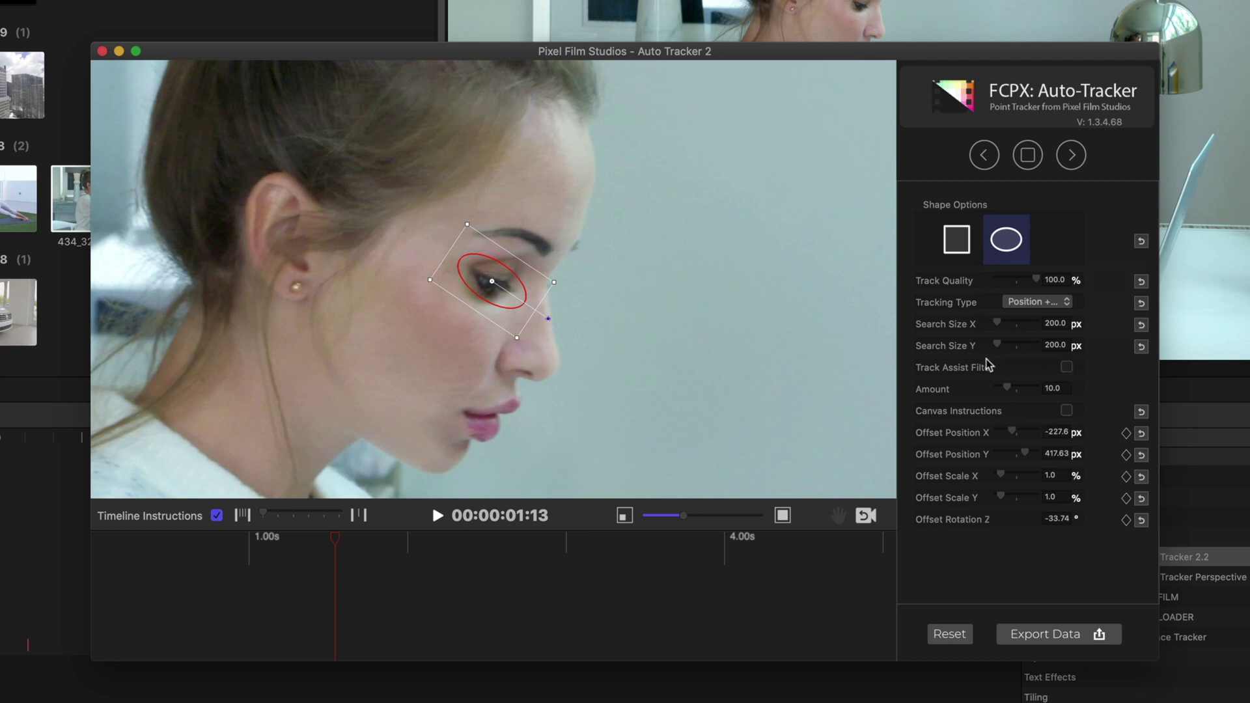
Enable Track Assist Filter at amount 26.5, then track the eye forward.
click(1067, 368)
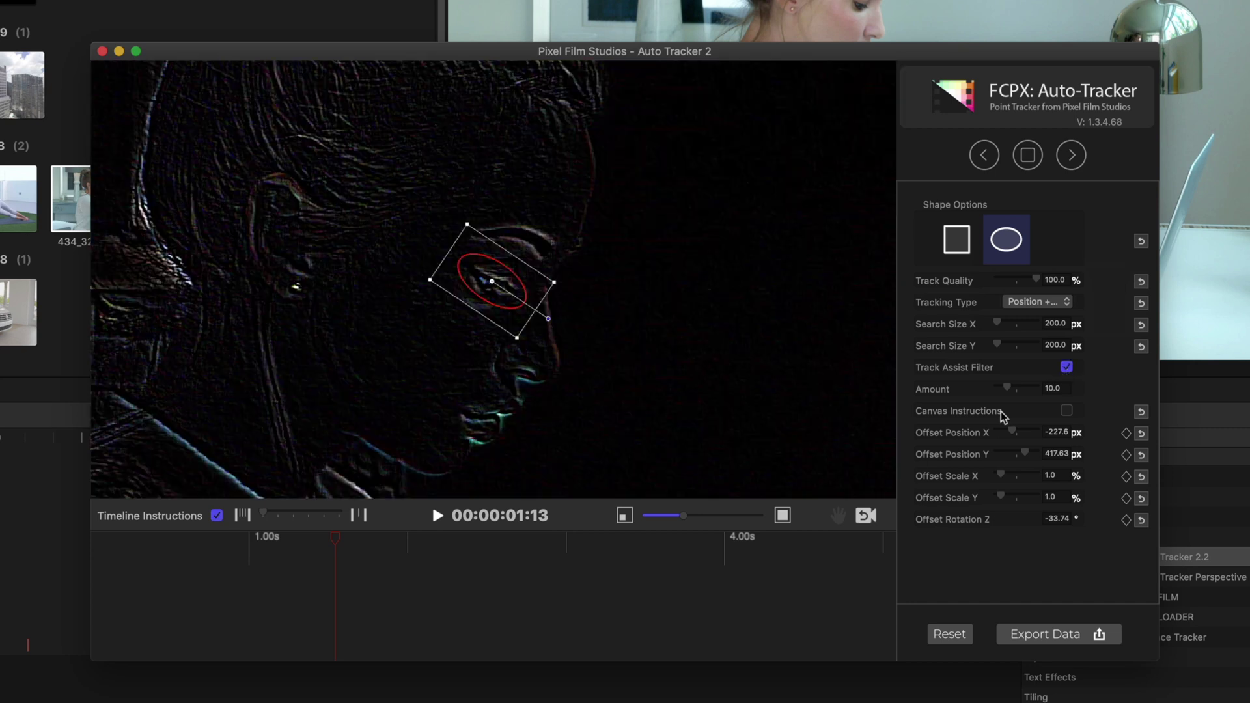
drag(1009, 389, 1049, 395)
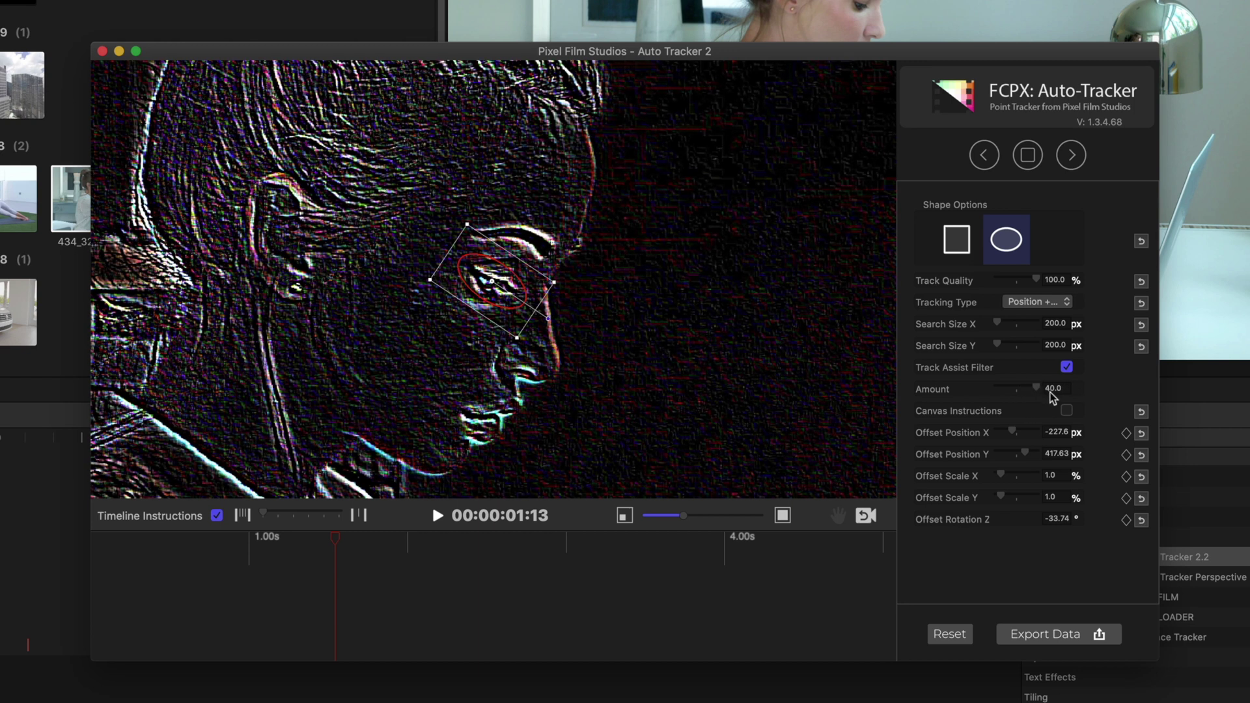
drag(1036, 391, 1025, 388)
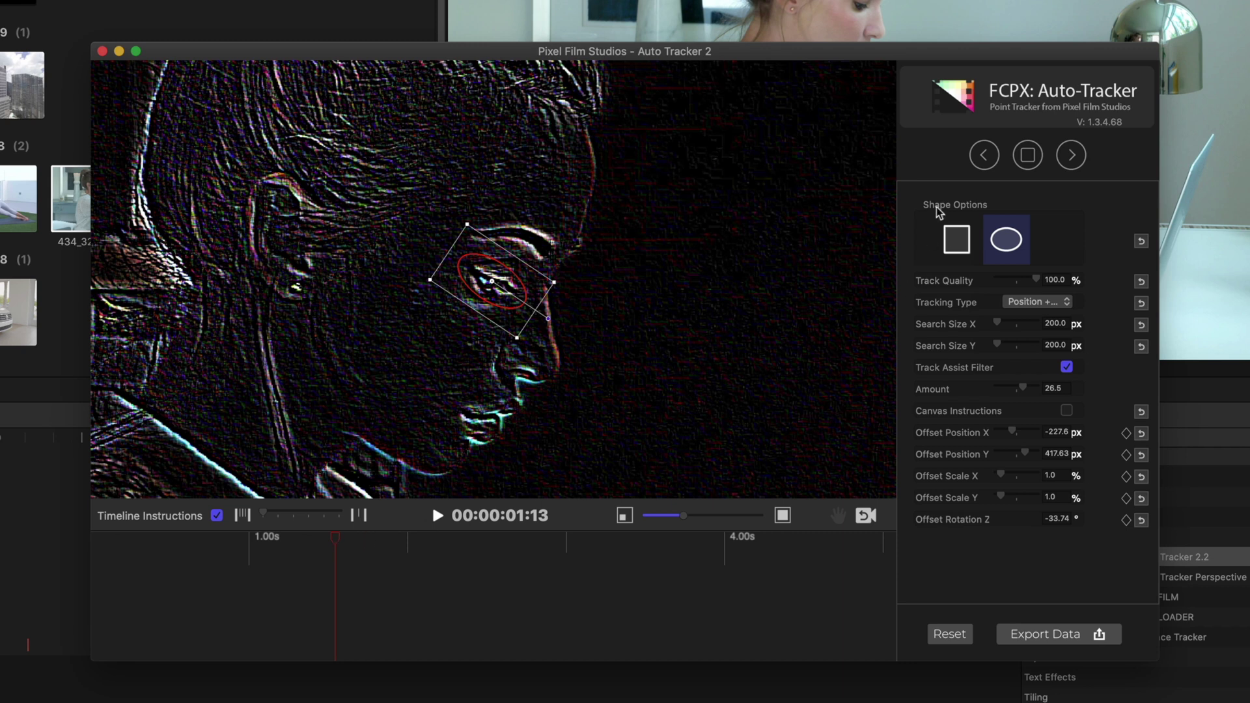
click(1072, 161)
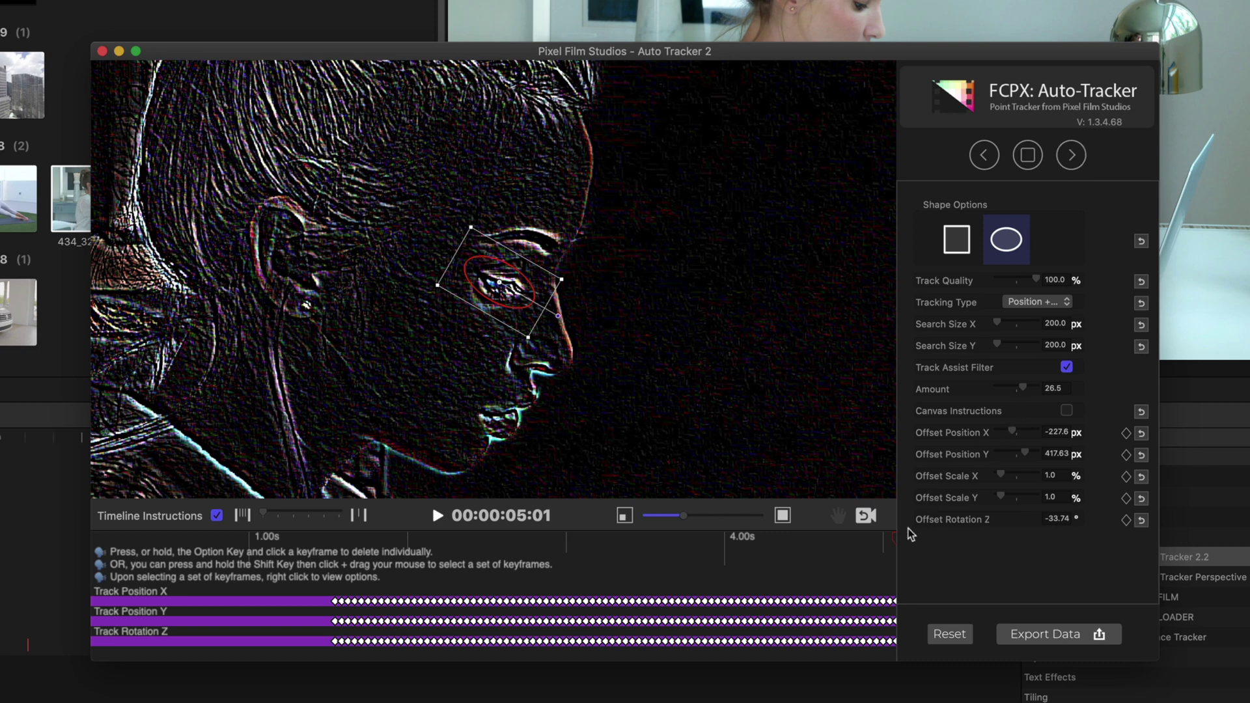
Return to about 03:23 and track the eye backward to the clip start.
drag(893, 538, 336, 531)
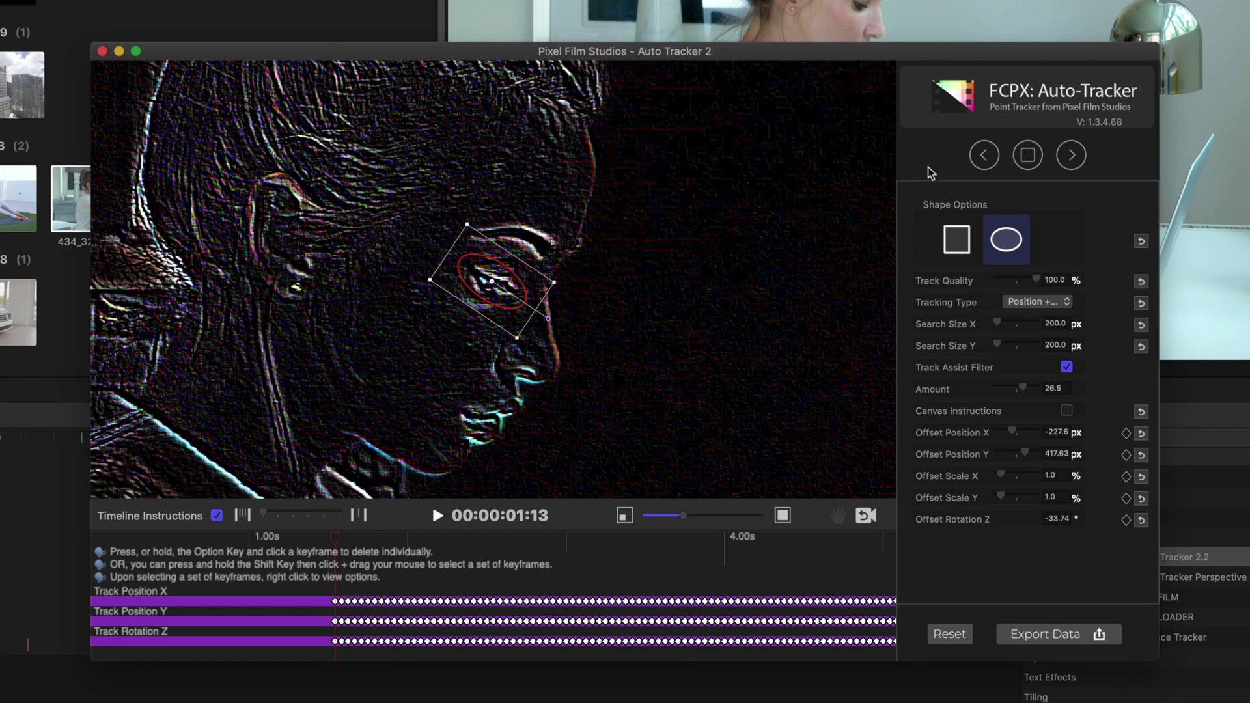
click(984, 156)
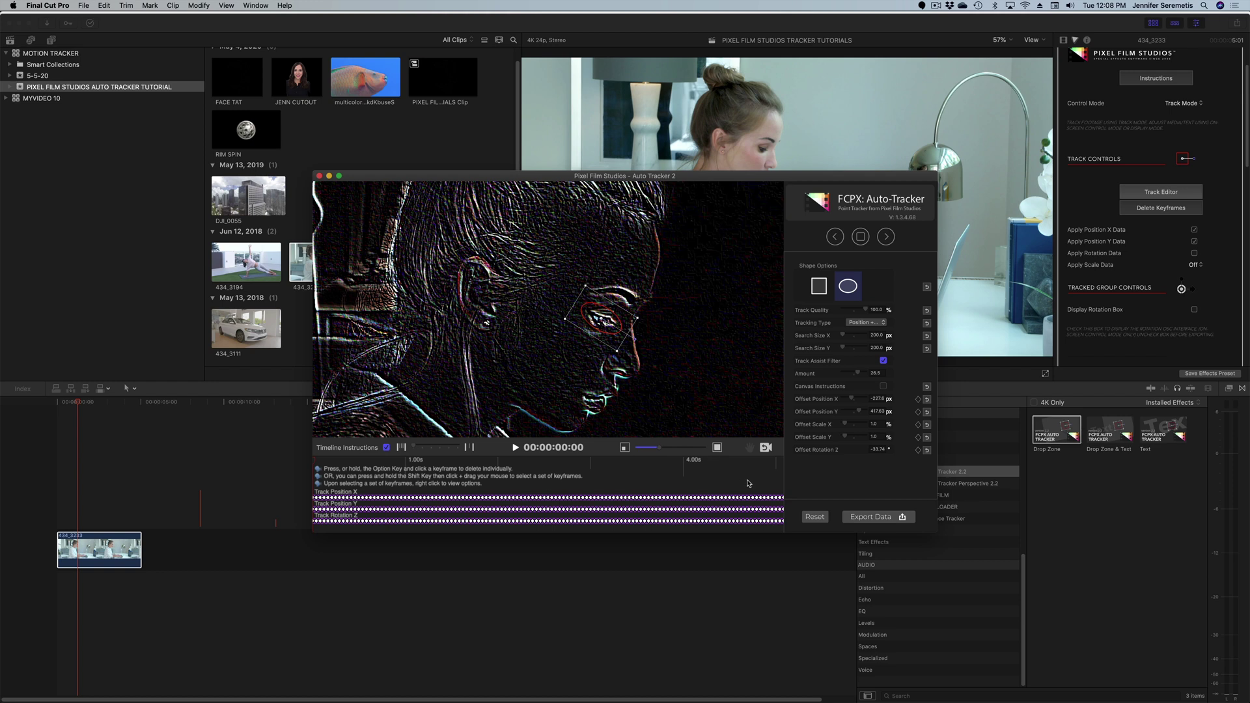
Export the eye tracking data to the clip.
click(882, 522)
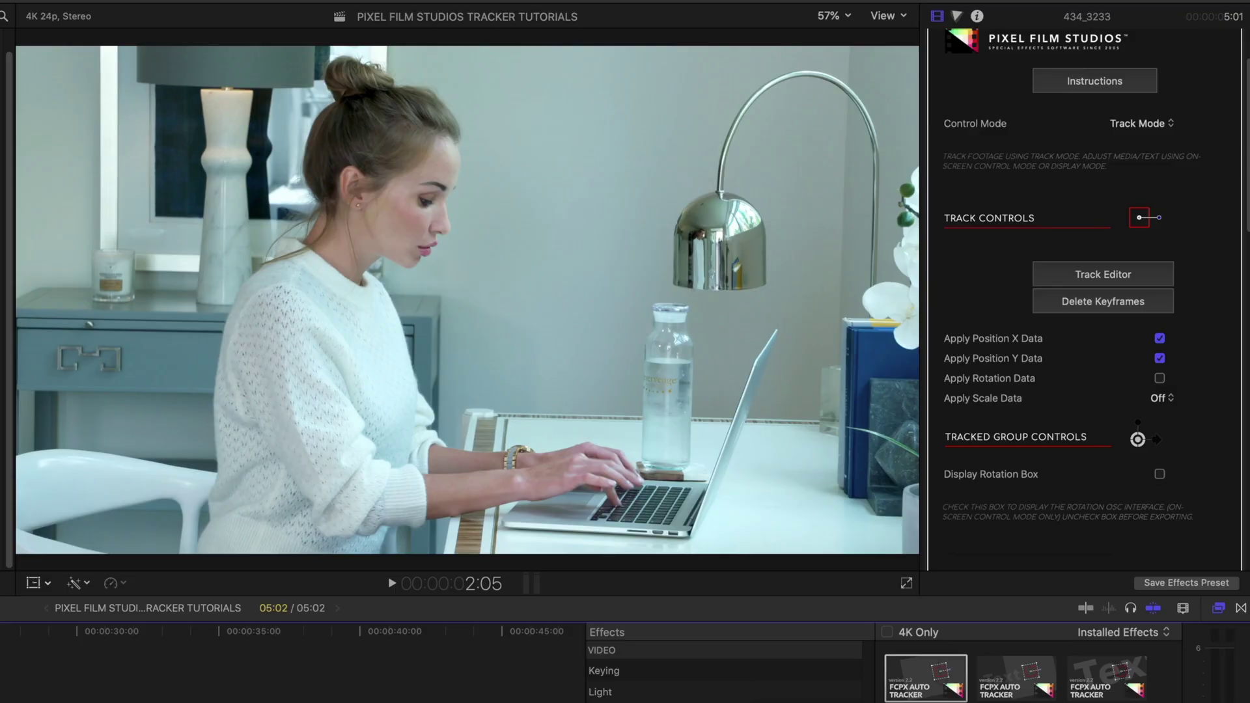
scroll(1214, 166, down, 10)
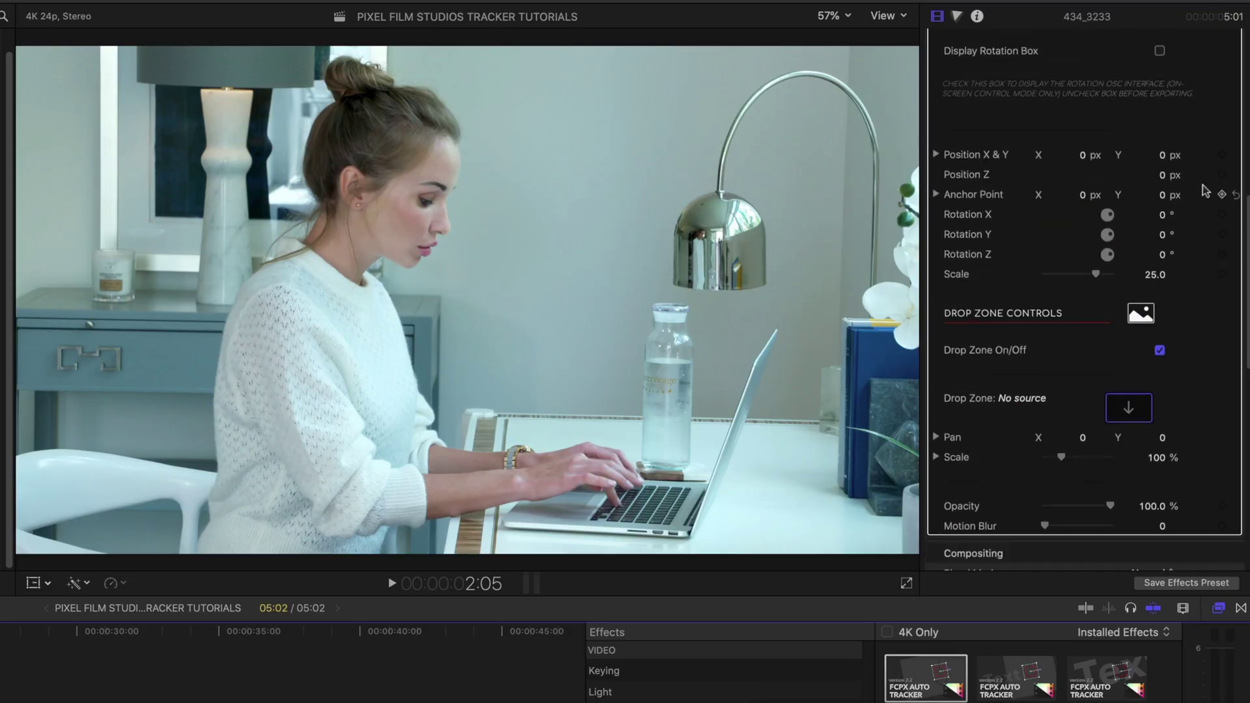
scroll(1204, 188, up, 10)
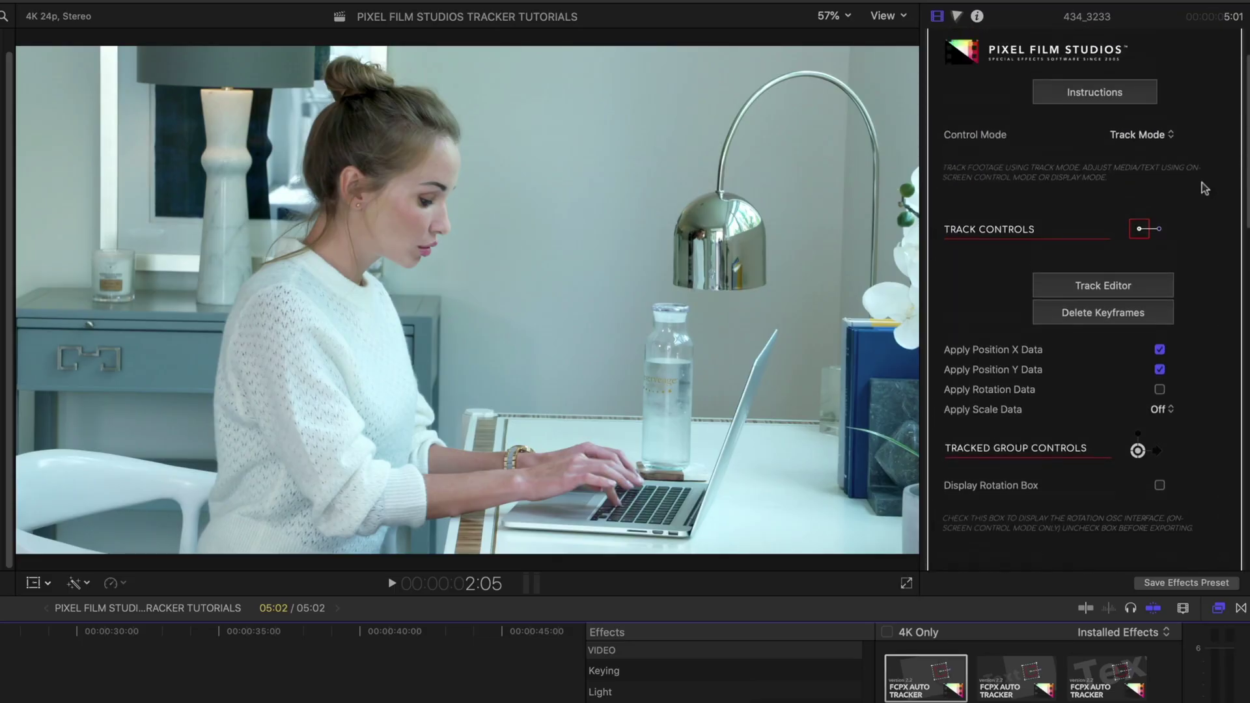
scroll(1209, 182, up, 1)
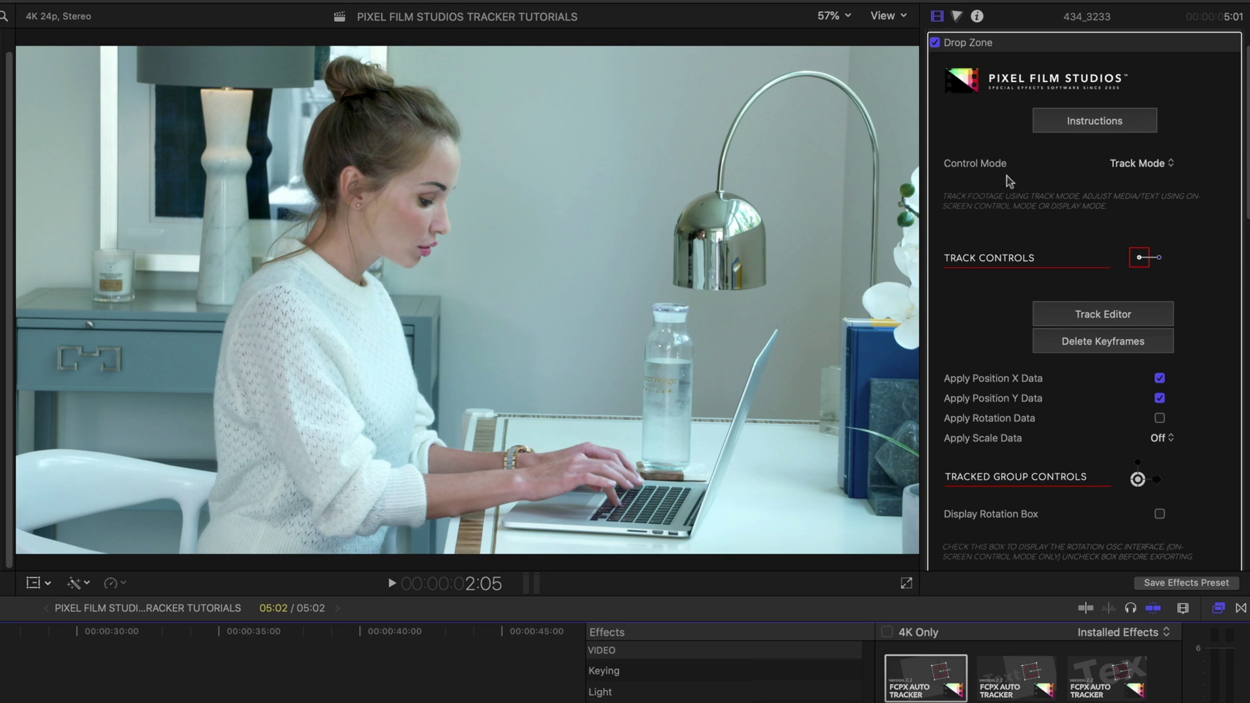
Switch the Drop Zone Control Mode to Display Mode and move to the clip's end.
click(1144, 173)
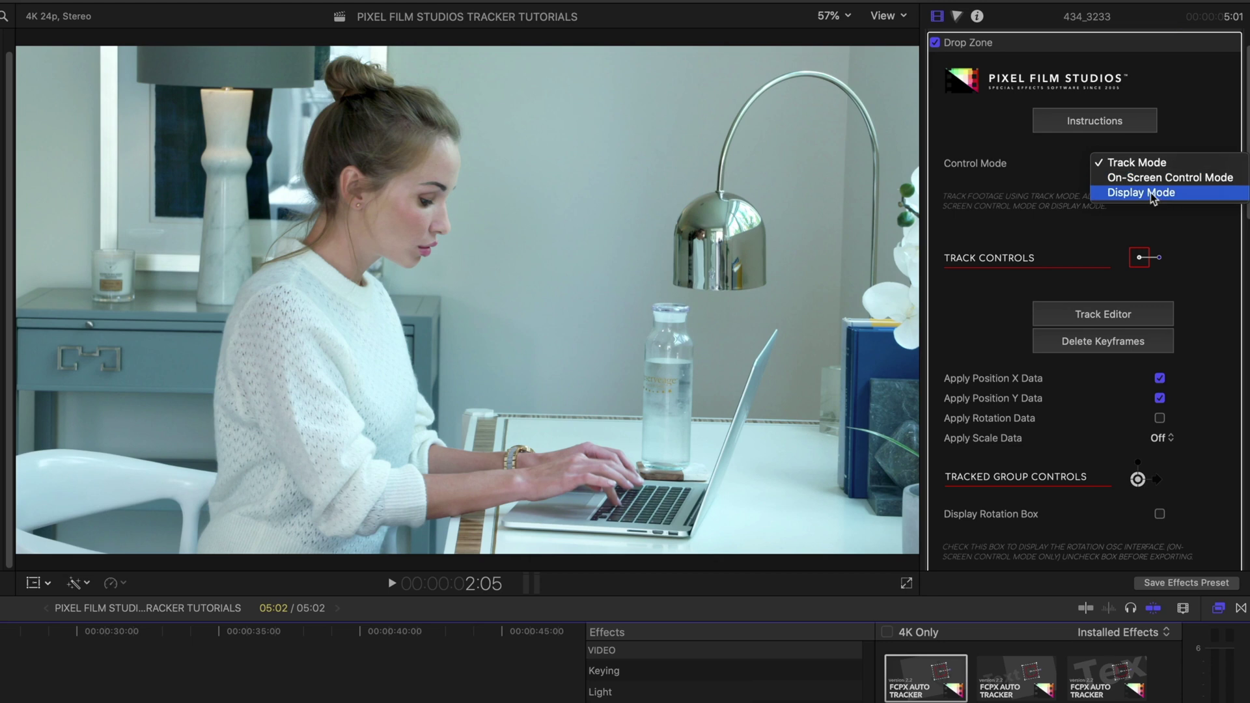
click(1151, 197)
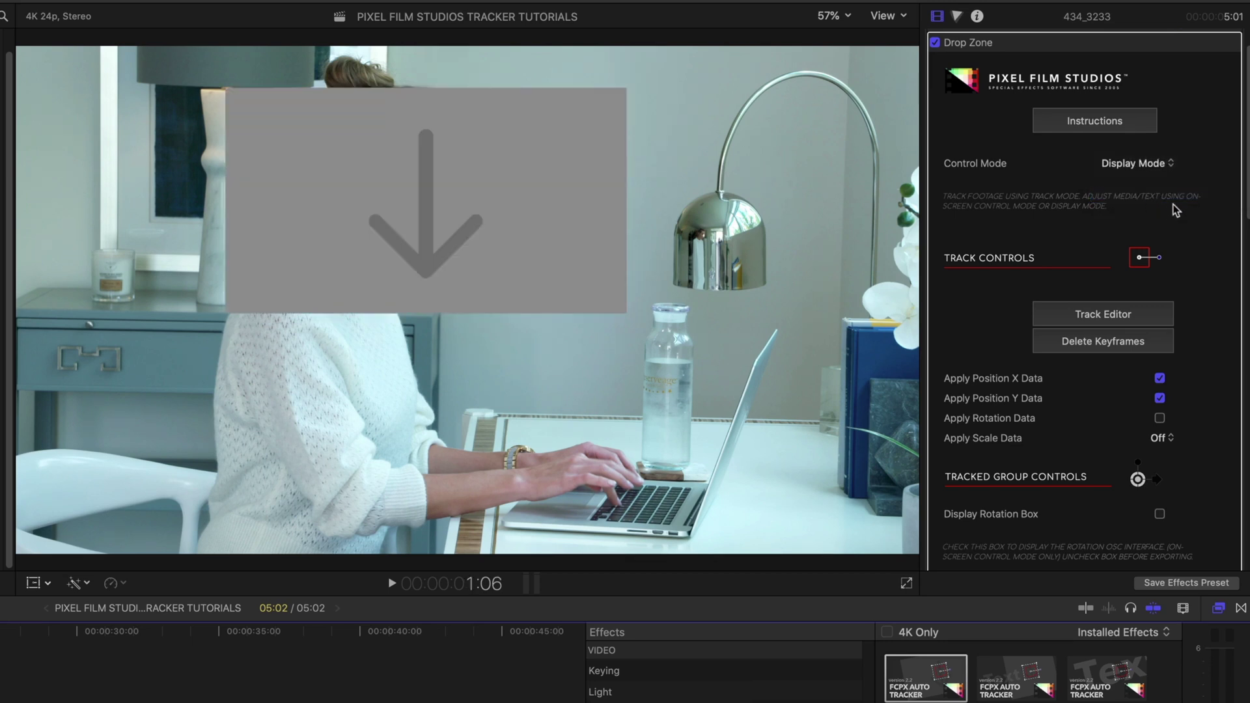
scroll(948, 345, down, 5)
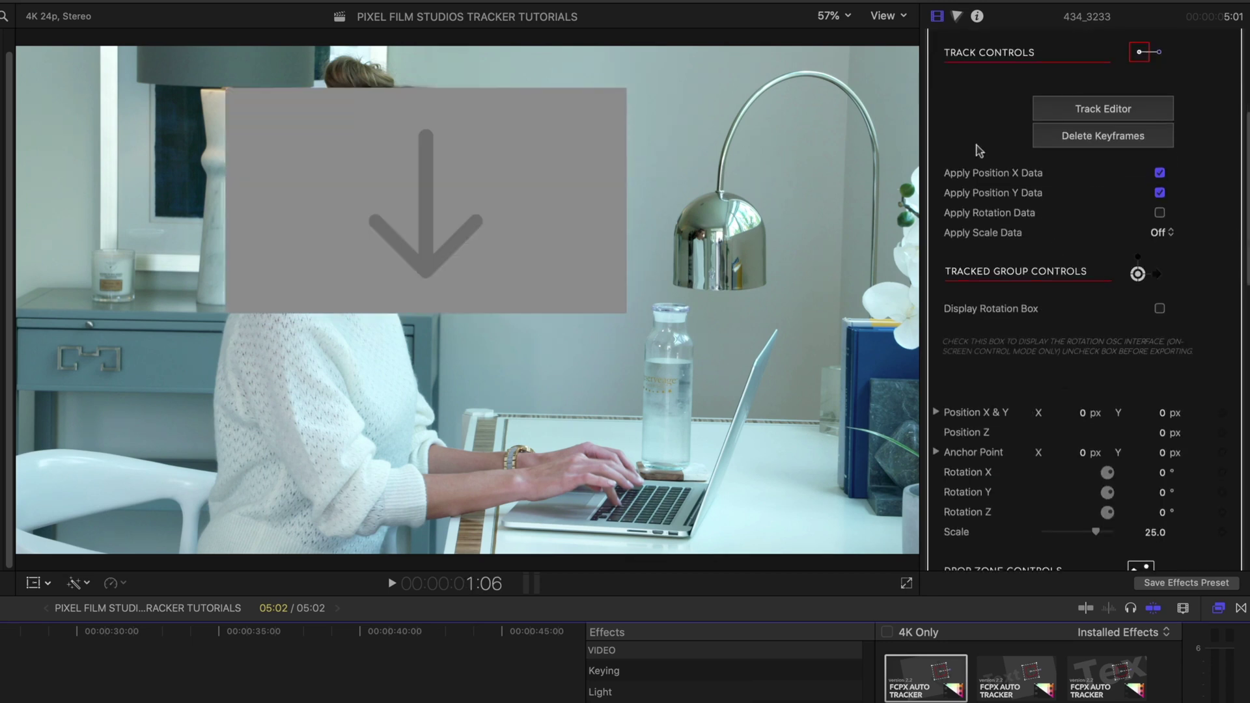
scroll(1230, 334, down, 5)
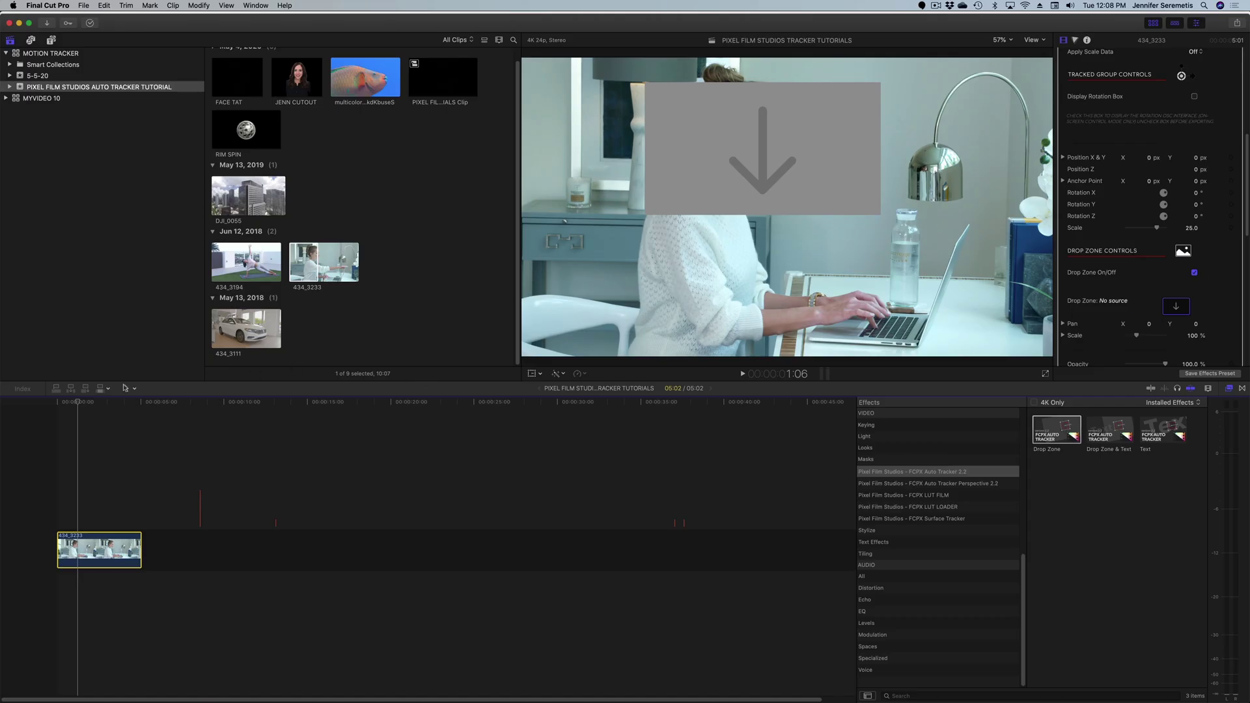
drag(121, 398, 92, 402)
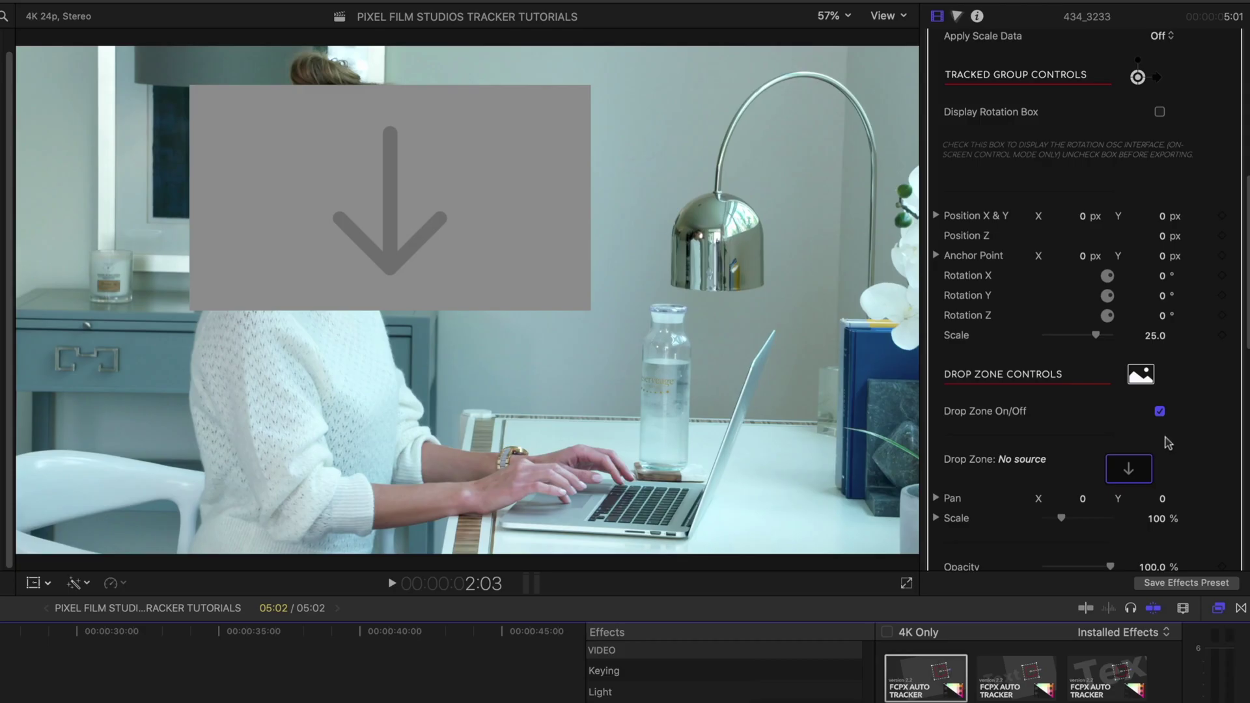
scroll(1168, 463, down, 1)
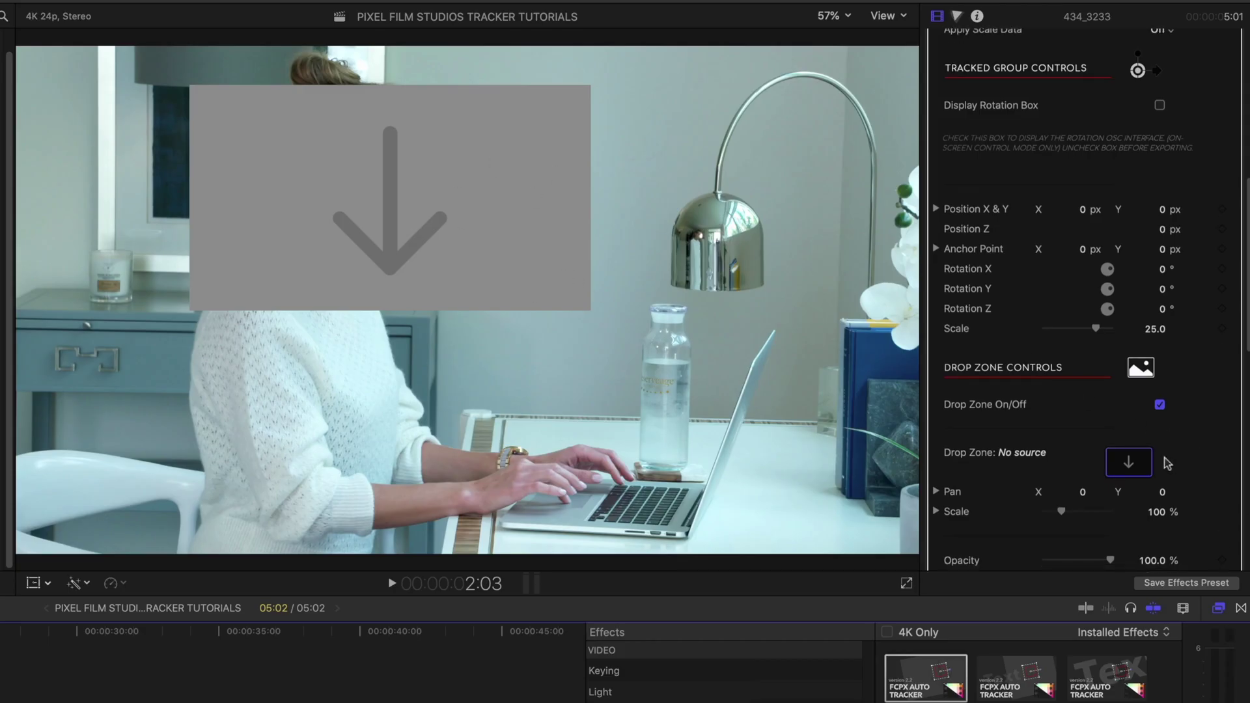
Fill the Drop Zone with the FACE TAT clip via Apply Clip.
click(1132, 464)
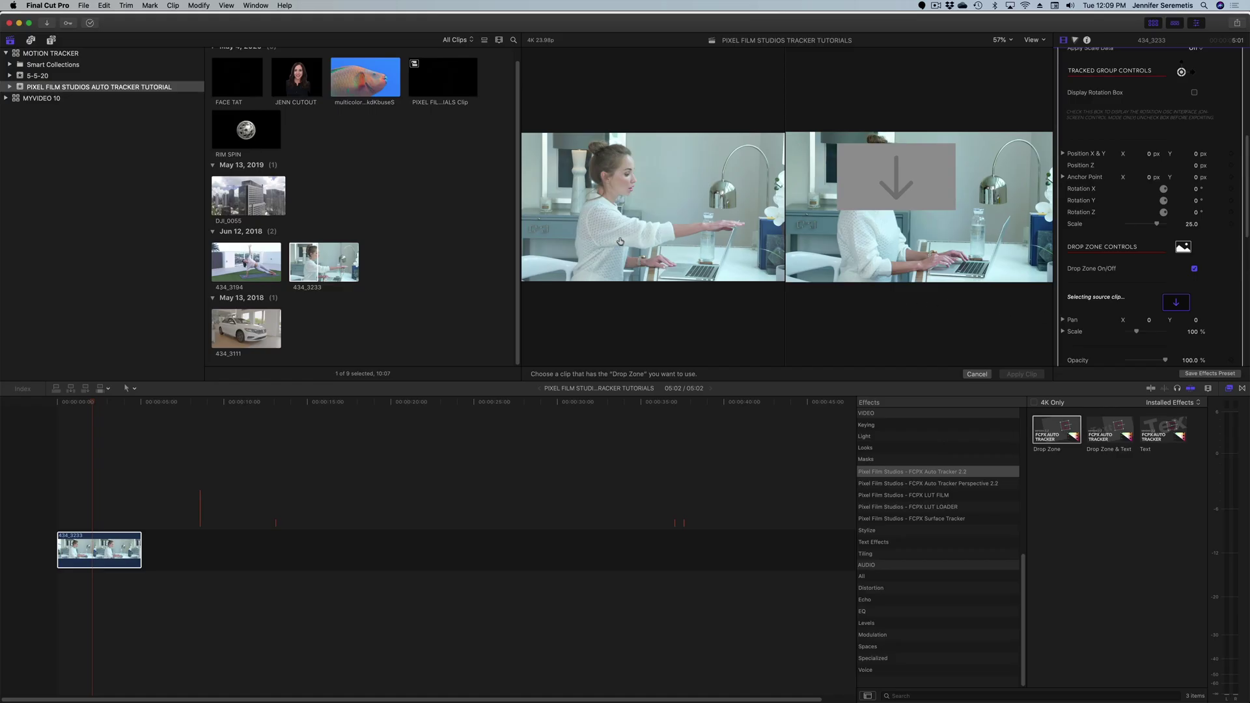
click(323, 262)
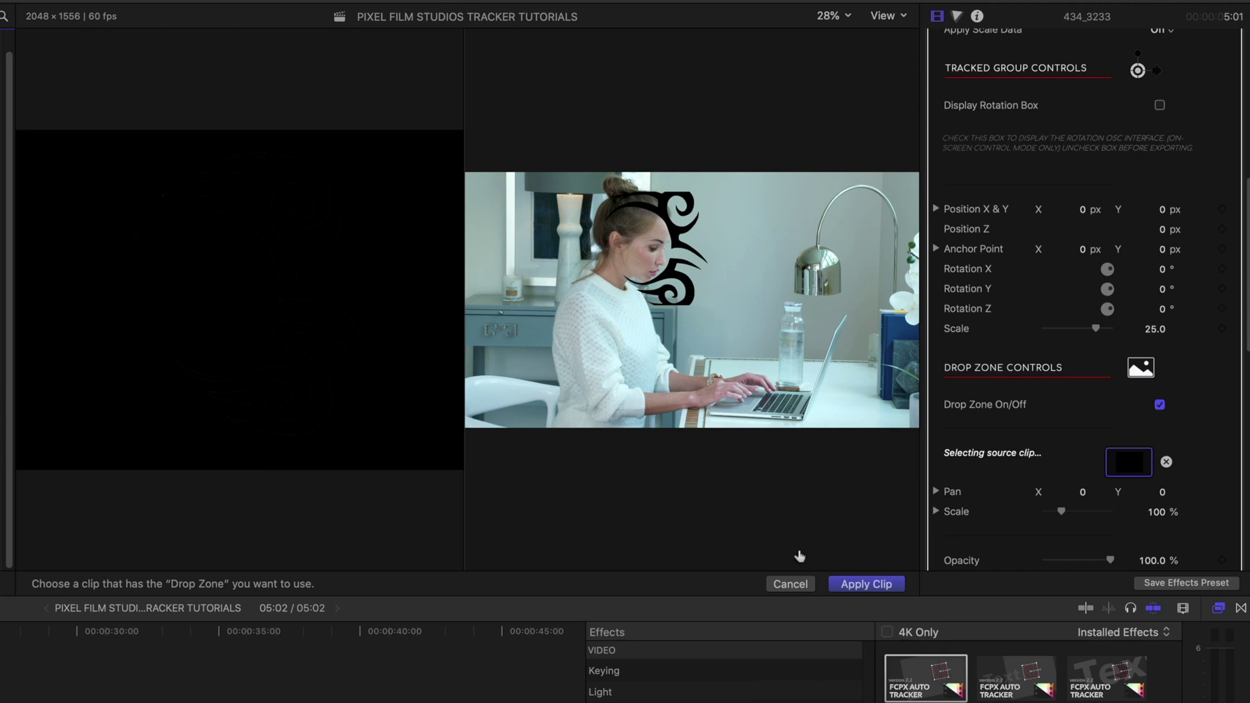
click(866, 585)
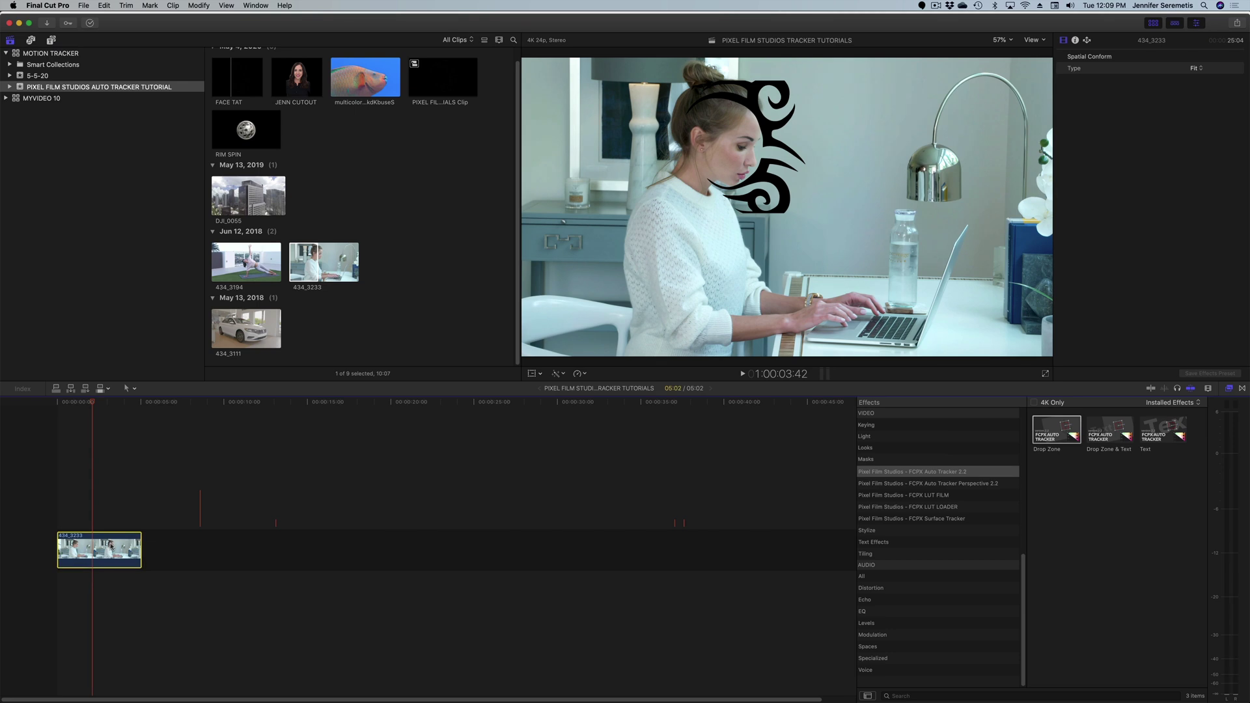
click(111, 546)
Shrink the tattoo with Drop Zone Scale and zoom the viewer to 150%.
scroll(1128, 177, down, 5)
scroll(1199, 185, up, 5)
scroll(1199, 186, down, 5)
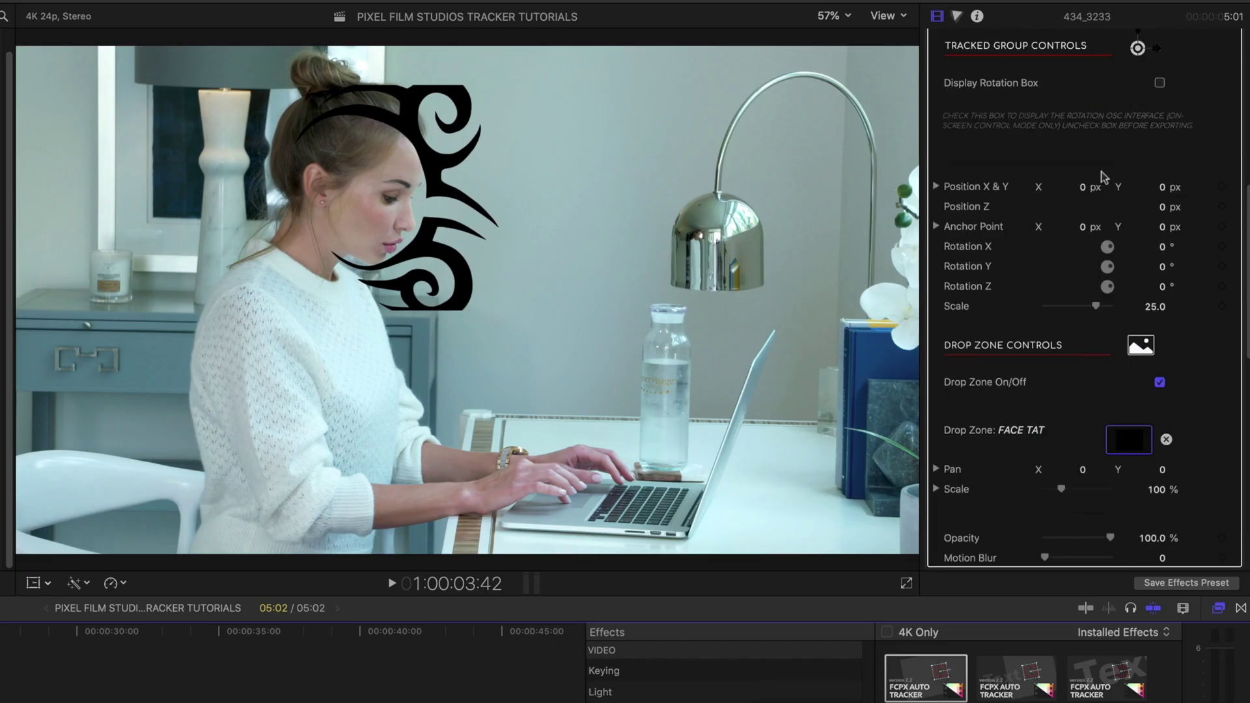
scroll(1170, 263, down, 1)
drag(1062, 479, 1050, 479)
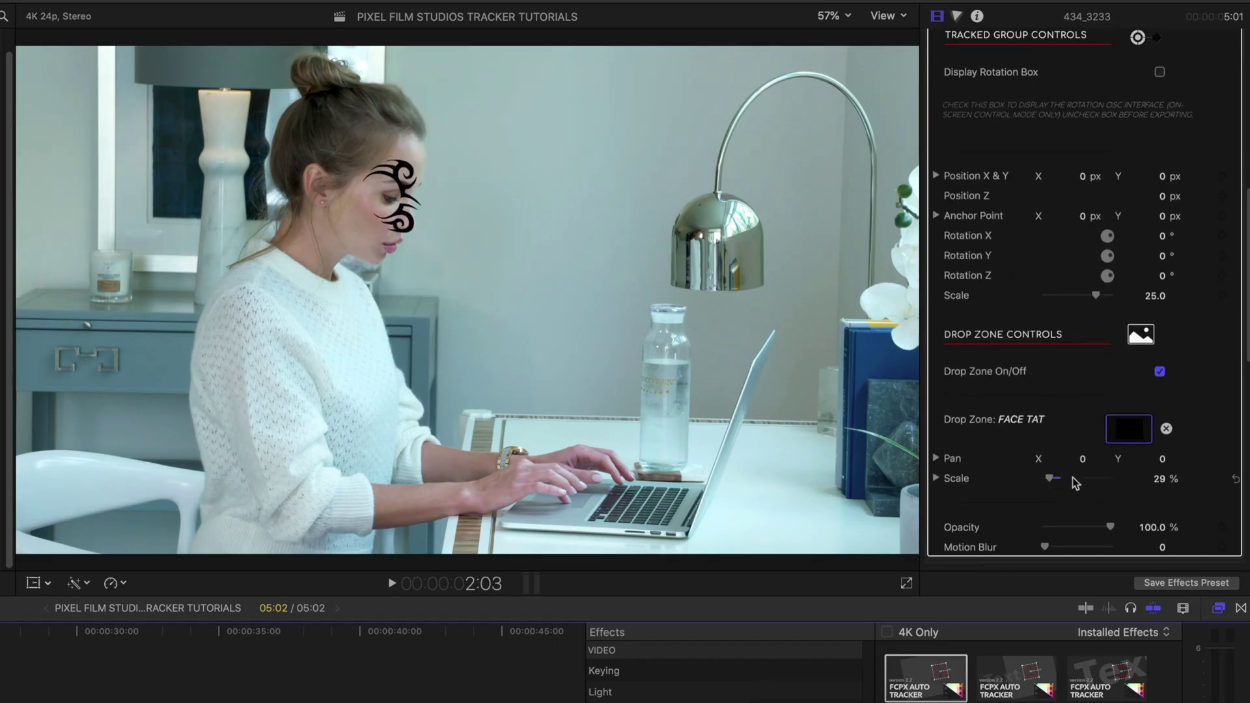
drag(1162, 276, 1162, 257)
click(834, 16)
click(845, 115)
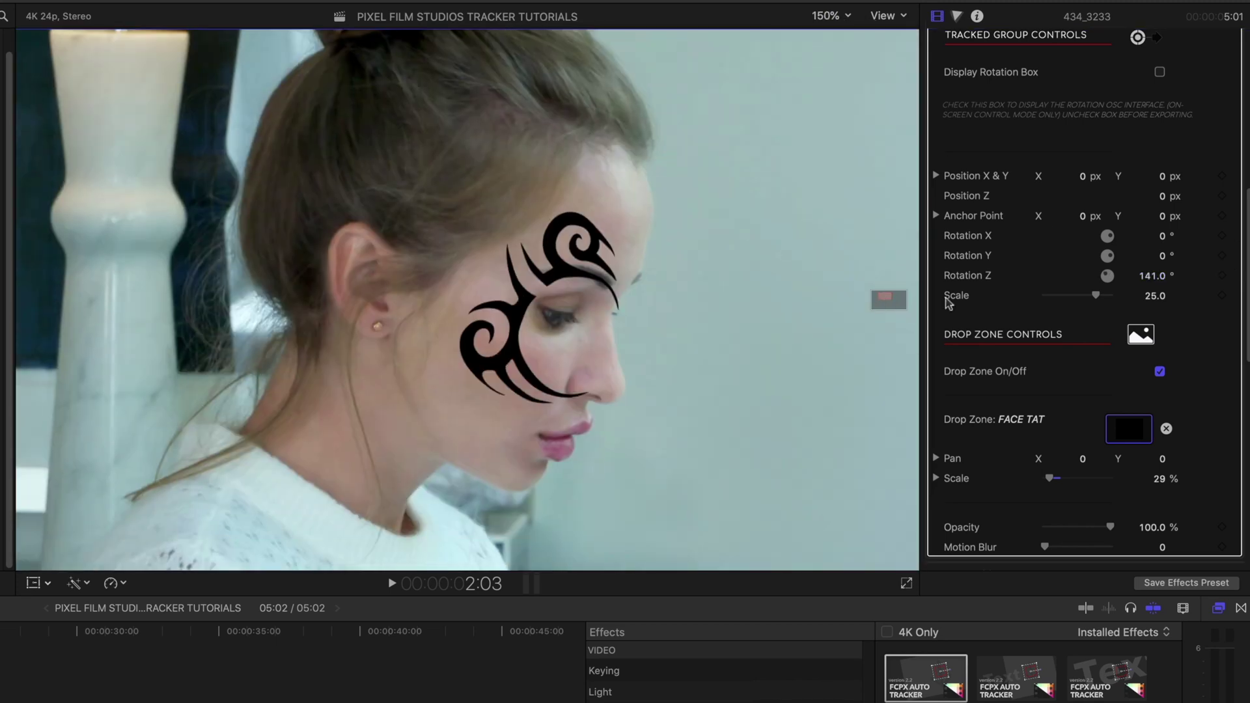
Rotate the tattoo to 124° and pan it onto her temple.
scroll(1117, 214, down, 1)
drag(1049, 479, 1087, 454)
drag(1157, 454, 1157, 449)
drag(1076, 454, 1069, 455)
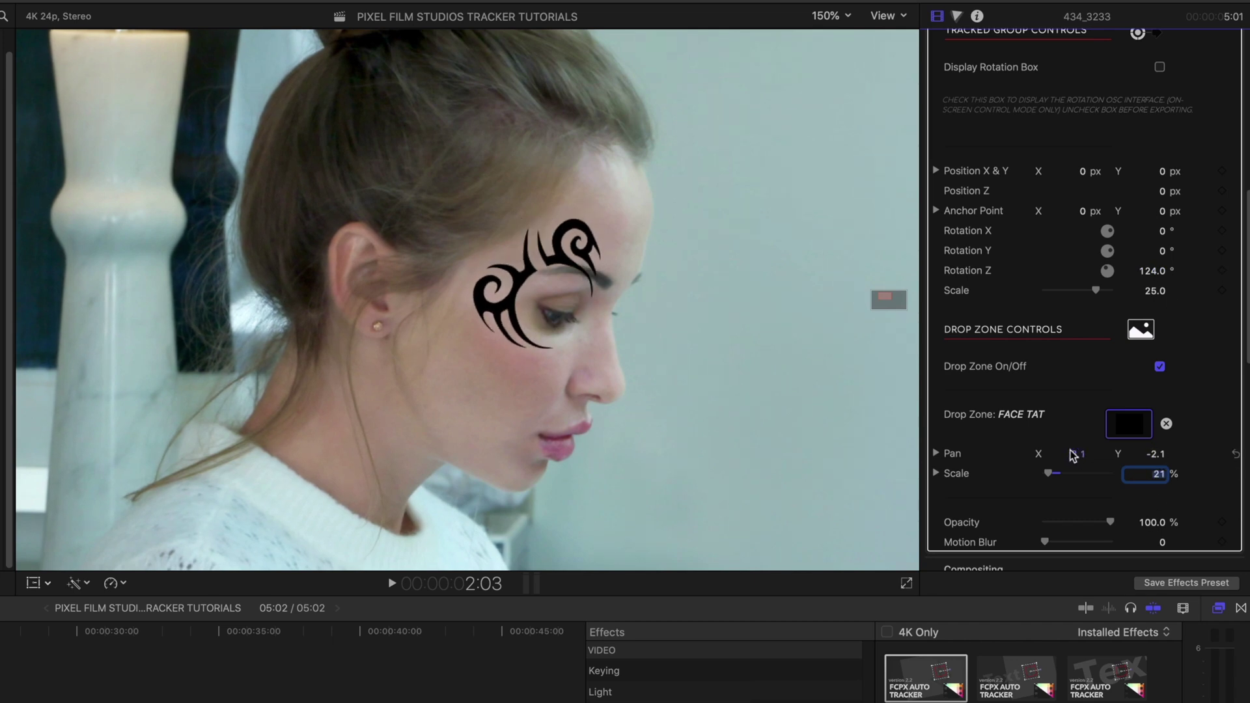
scroll(1041, 347, up, 1)
Adjust separate Scale X/Y values and lower opacity to 93.14%.
click(936, 480)
scroll(1042, 391, down, 1)
drag(1153, 482, 1153, 477)
drag(1158, 422, 1156, 425)
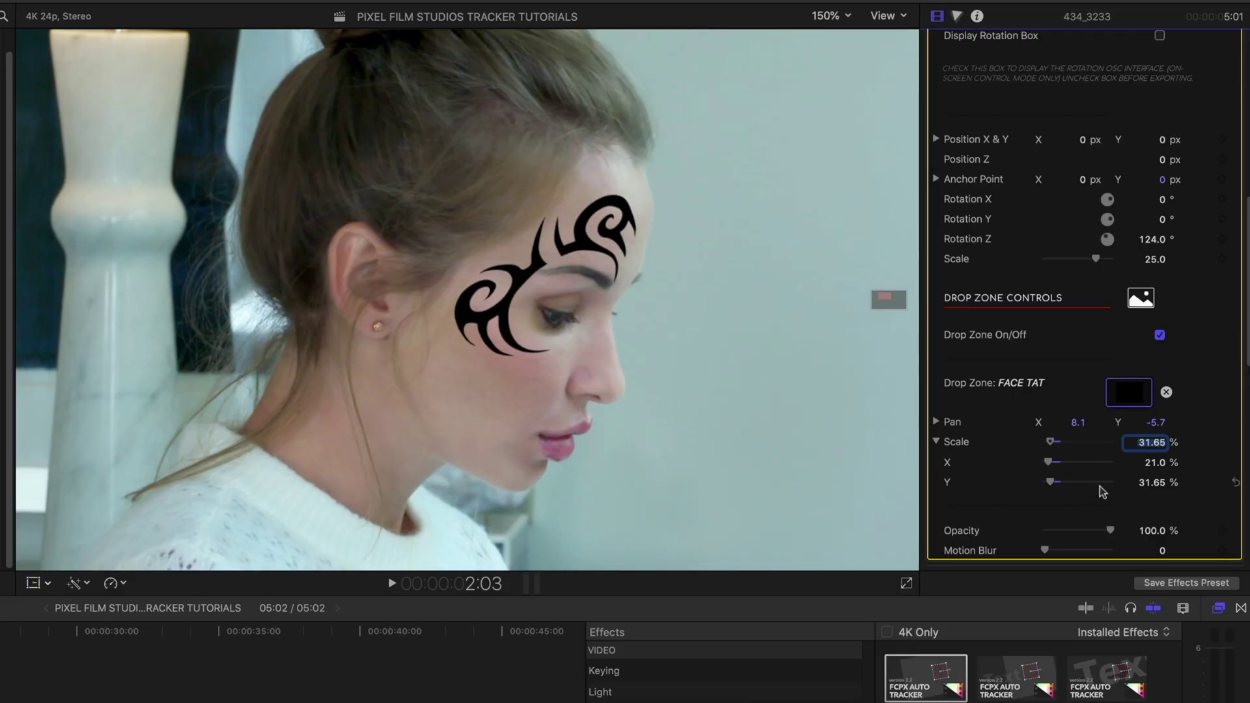
drag(1115, 533, 1107, 533)
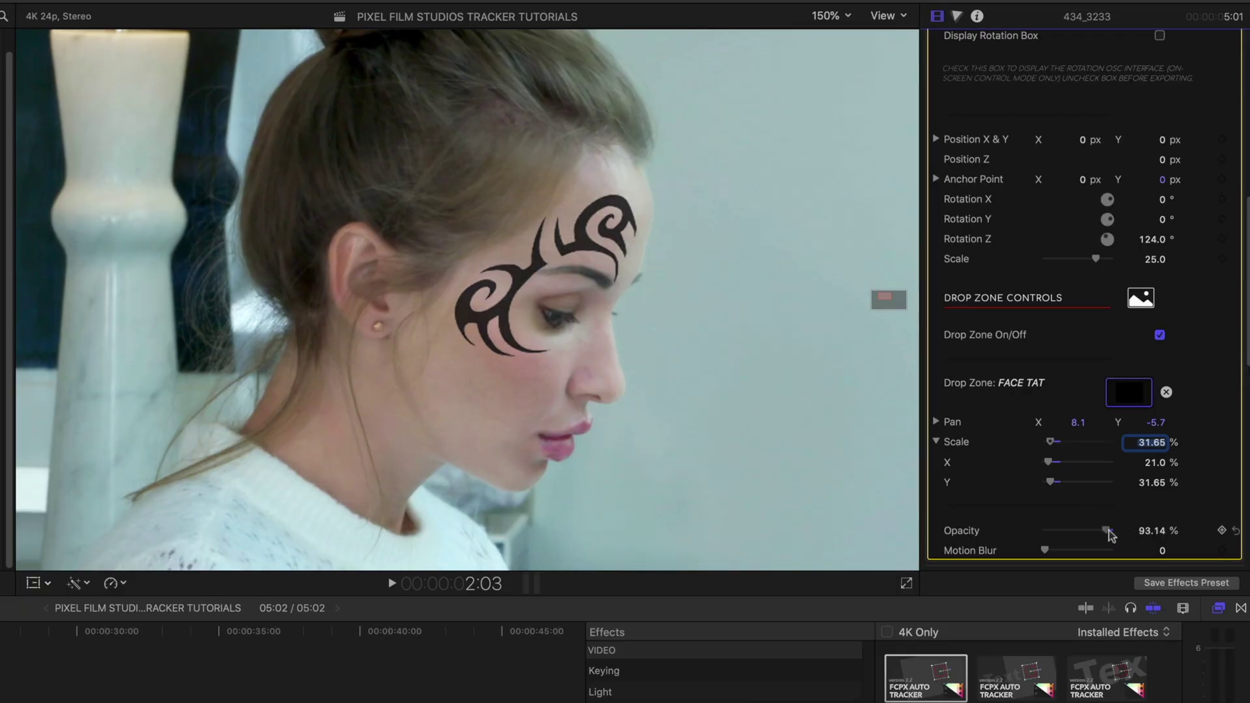
Fit the full frame in the viewer and play back the tracked tattoo.
click(828, 17)
click(833, 31)
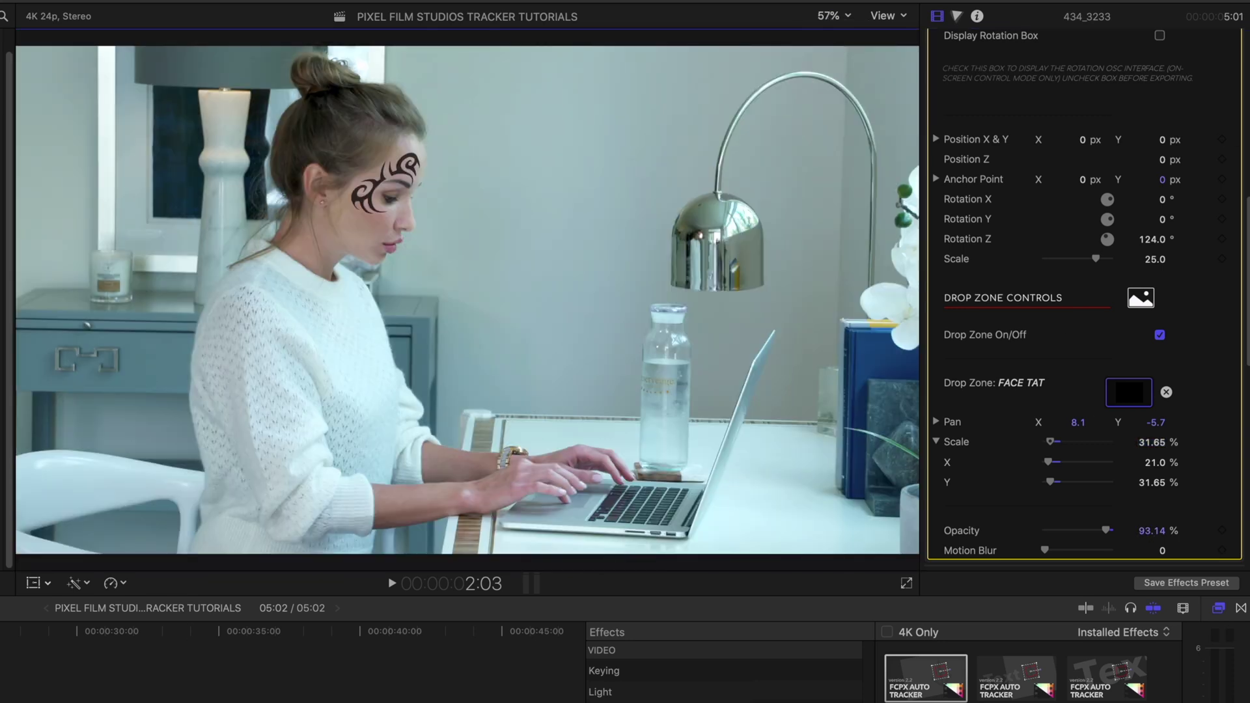
key(space)
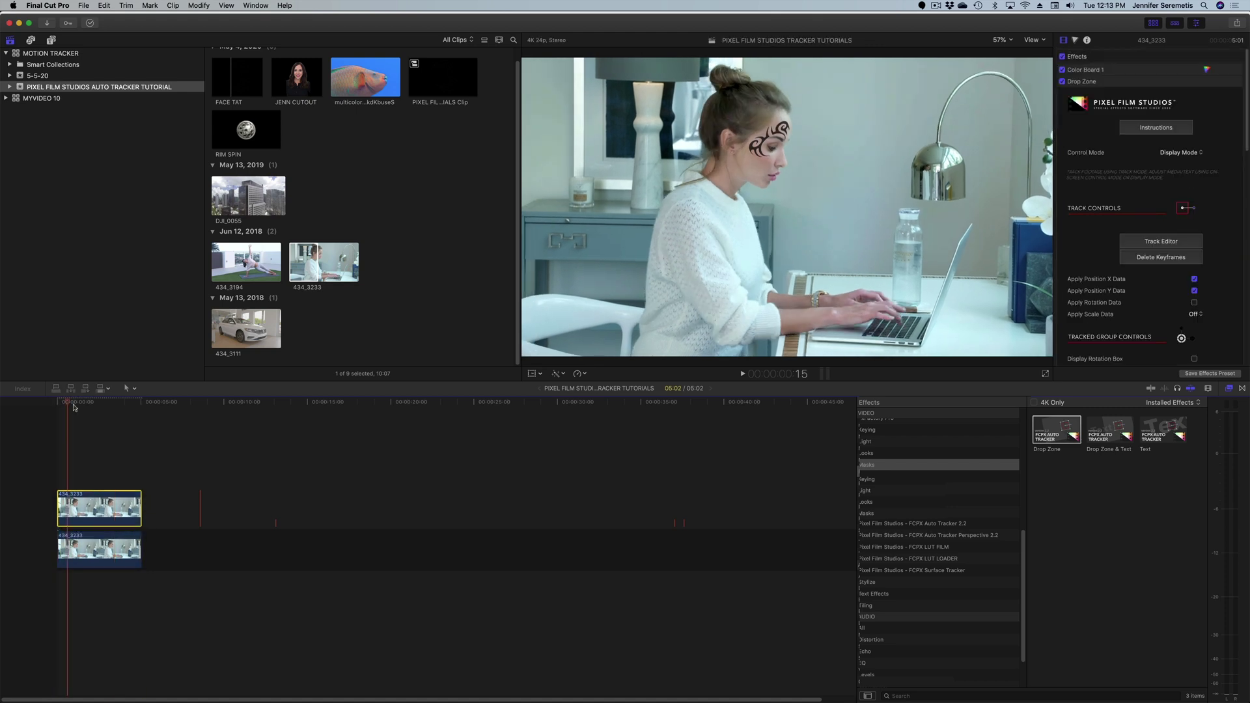
key(shift+z)
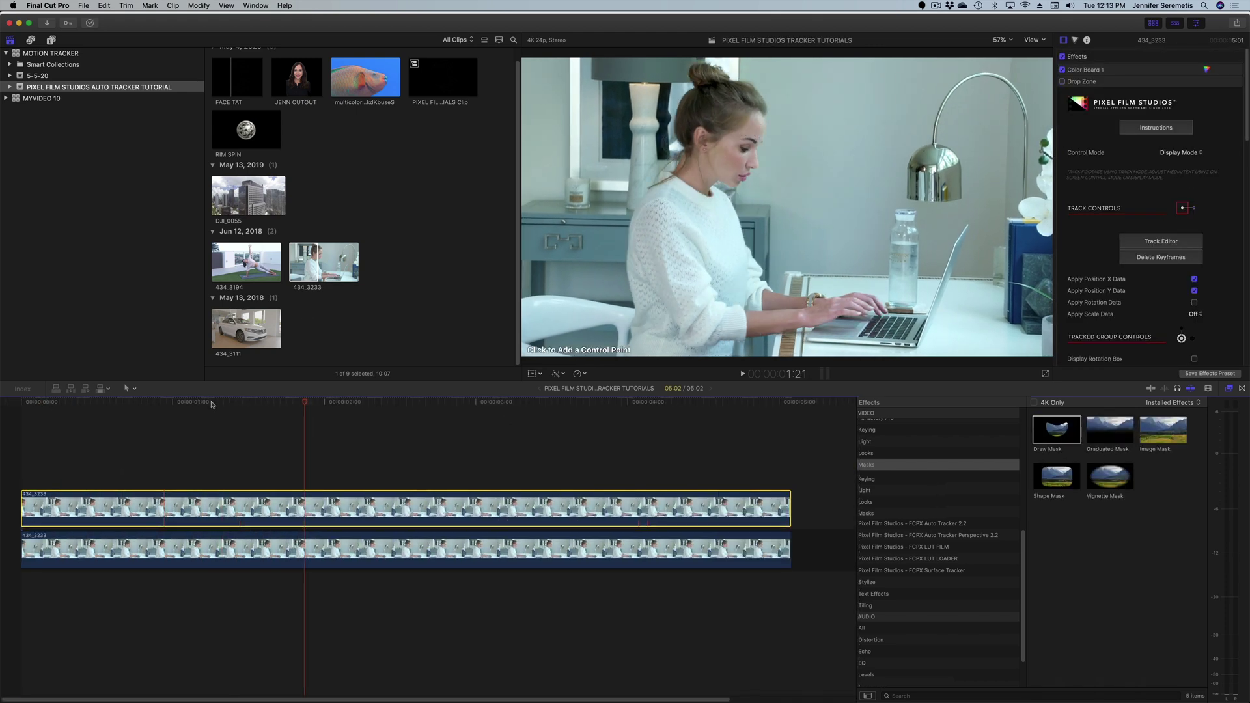
Zoom to 200% and shape the inverted, 47-feather mask around the tattoo.
click(1002, 40)
click(1006, 98)
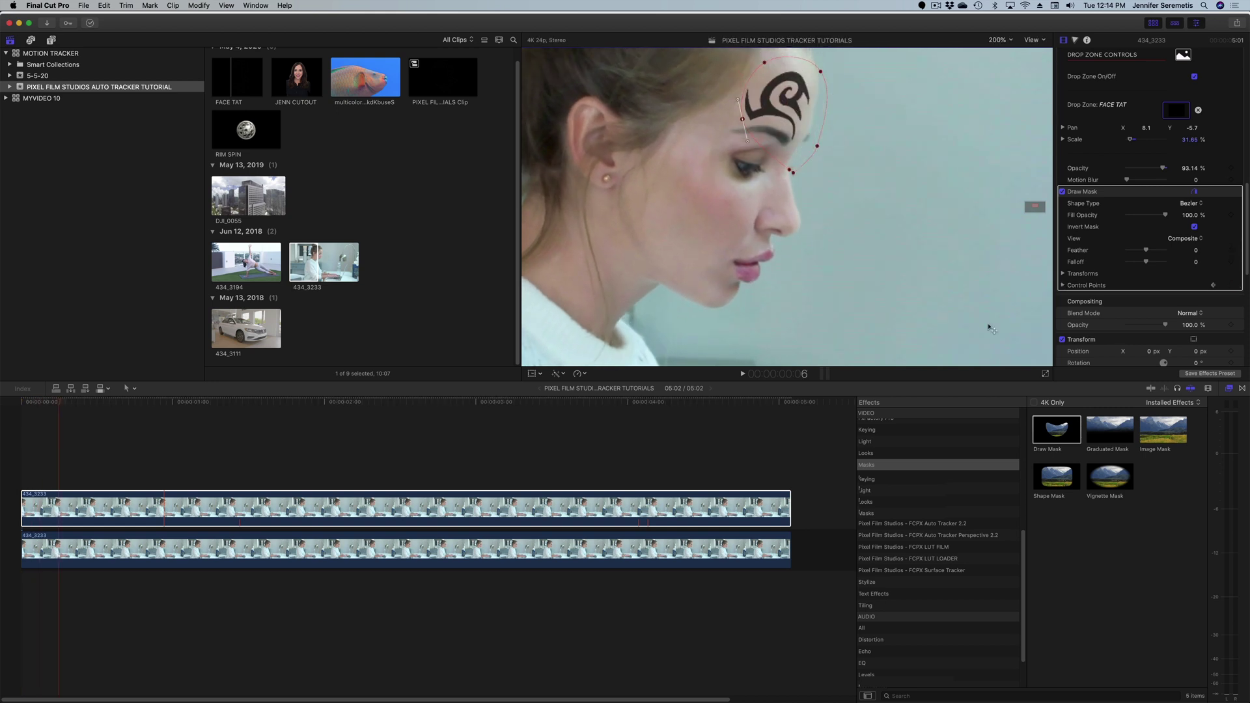
key(Right)
key(Right)
key(Right)
key(Right)
key(Right)
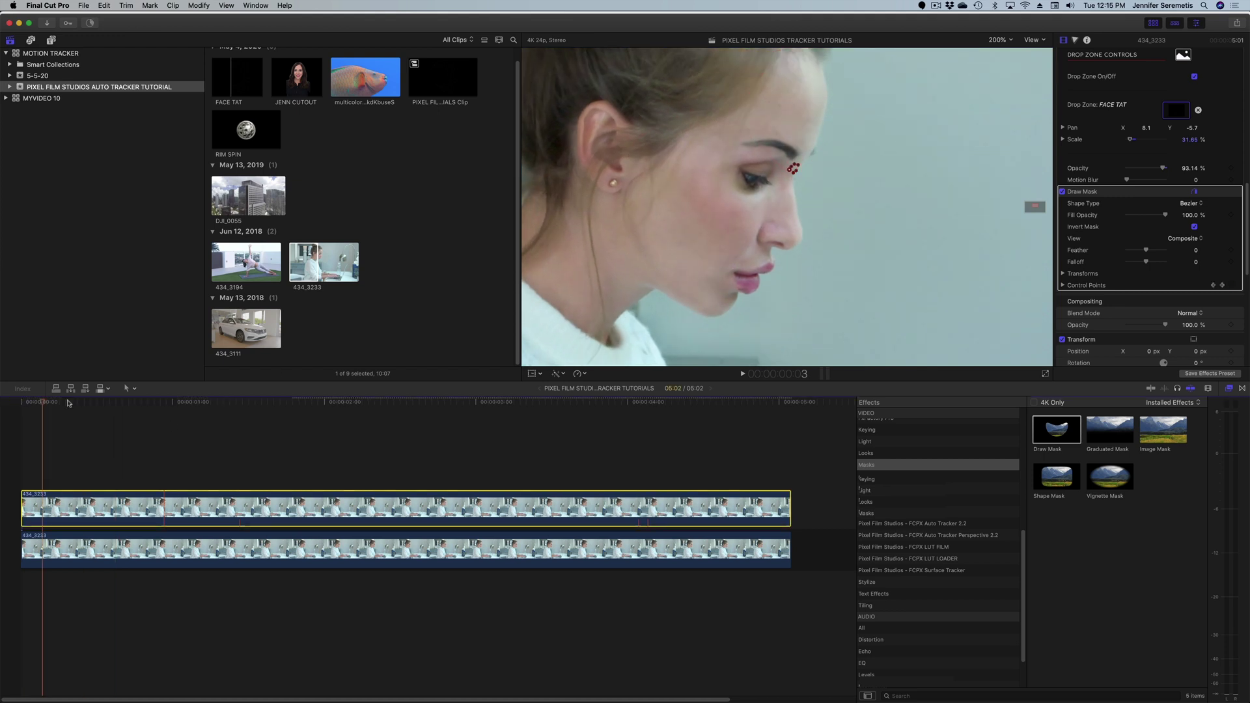
click(66, 402)
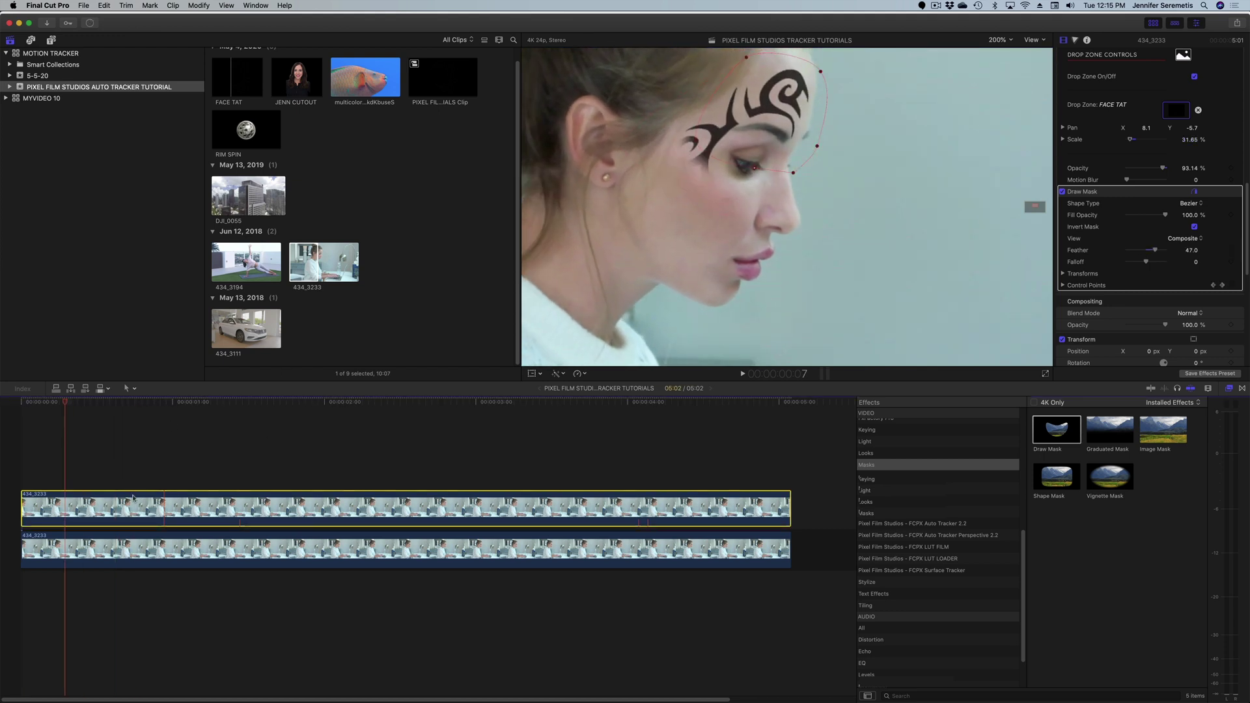
Trim the upper clip to a short segment, fit the frame, and play back.
key(super+z)
key(super+4)
key(shift+z)
key(space)
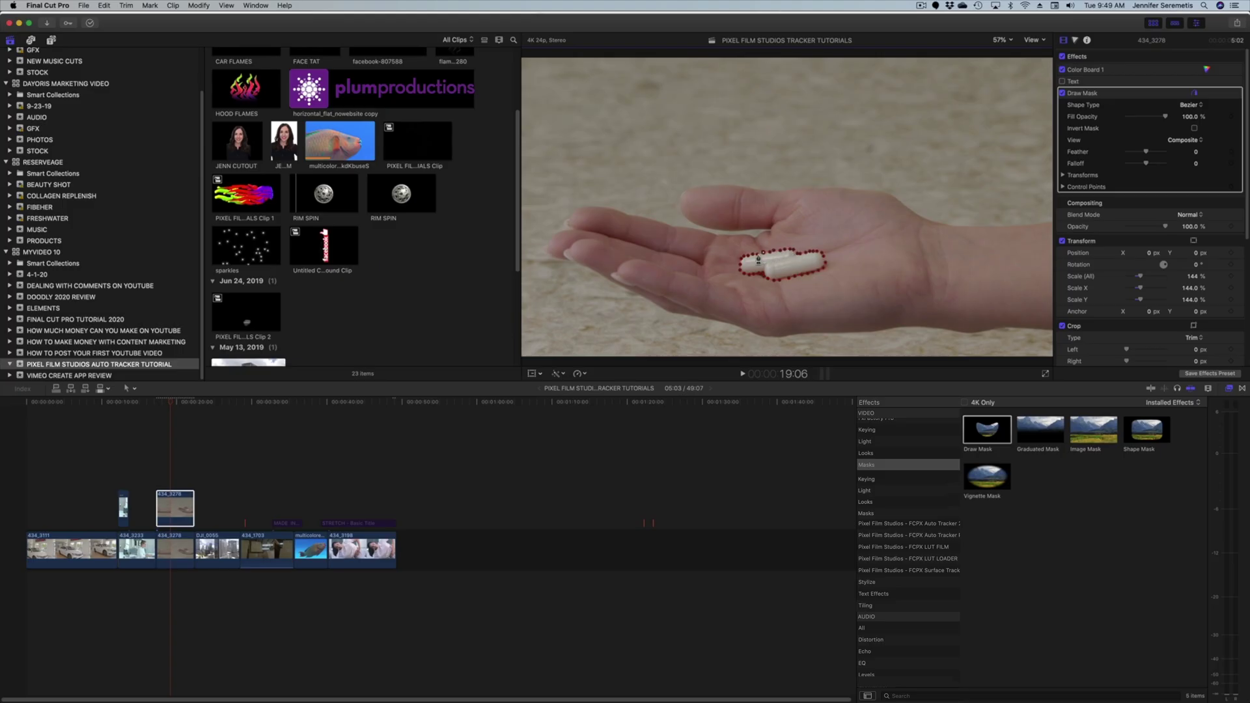
Finish the capsule mask with a red drop shadow, apply Auto Tracker Drop Zone, and play full screen.
click(759, 260)
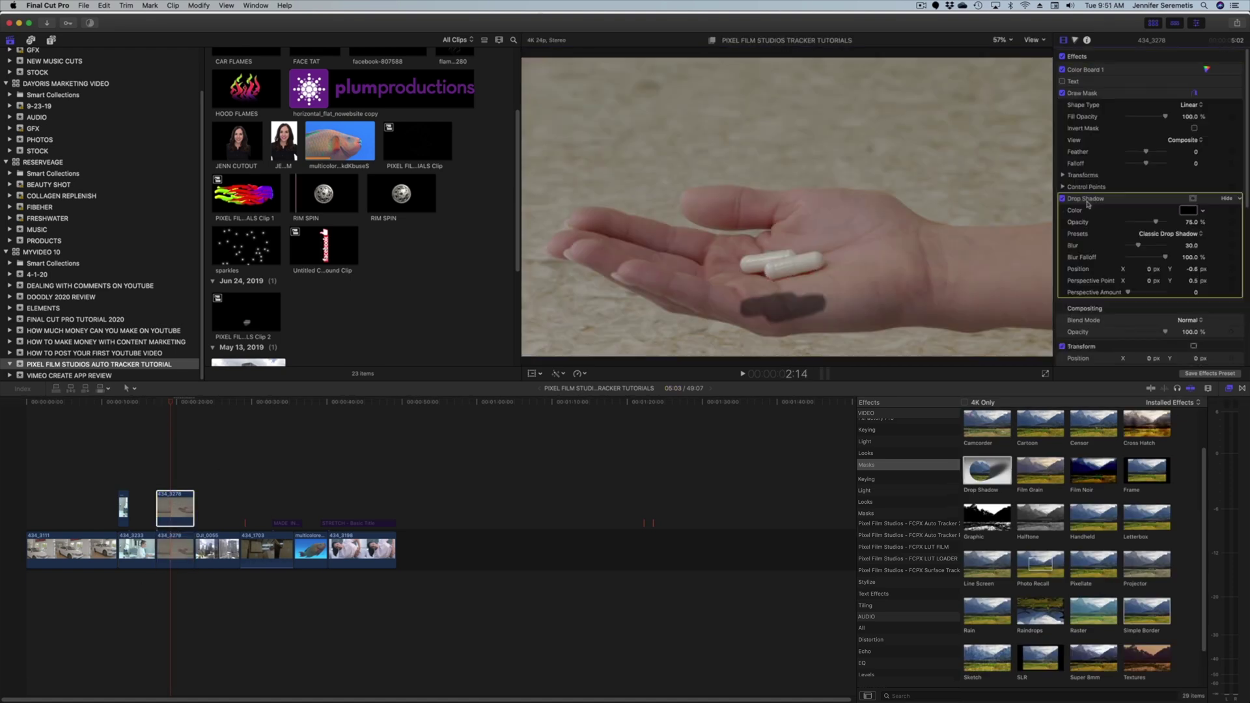
click(1208, 216)
drag(987, 430, 279, 541)
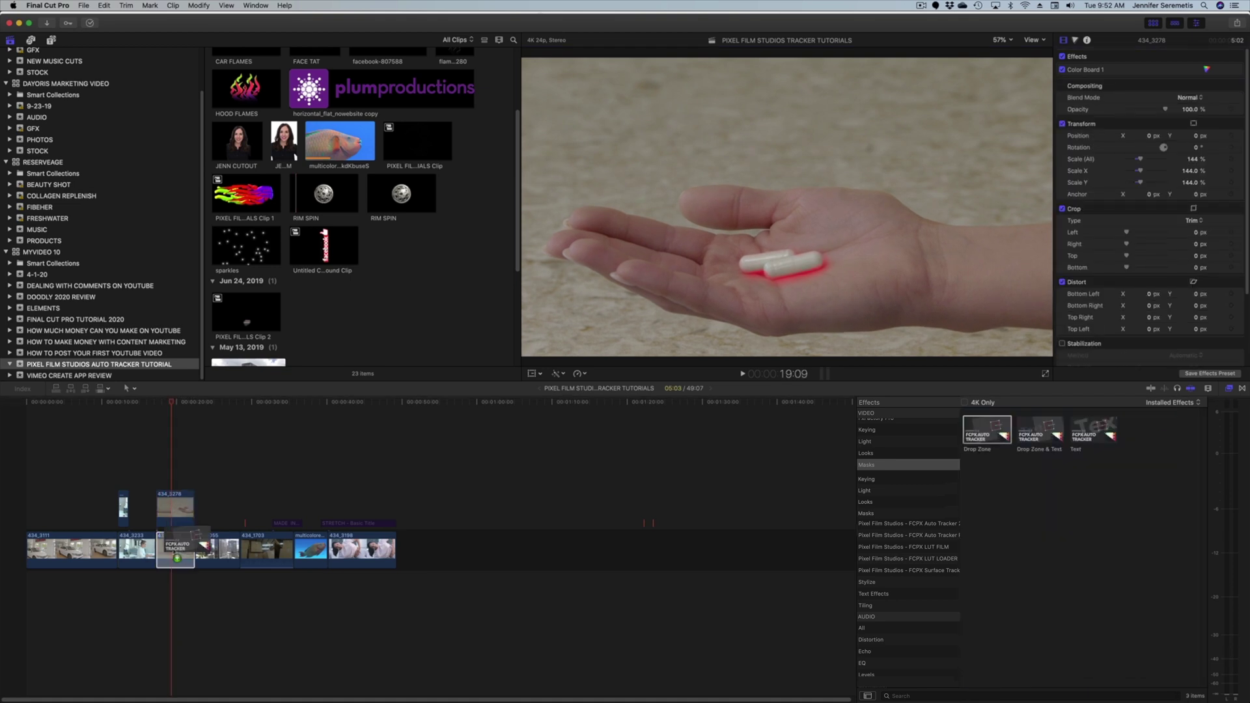
drag(279, 540, 280, 542)
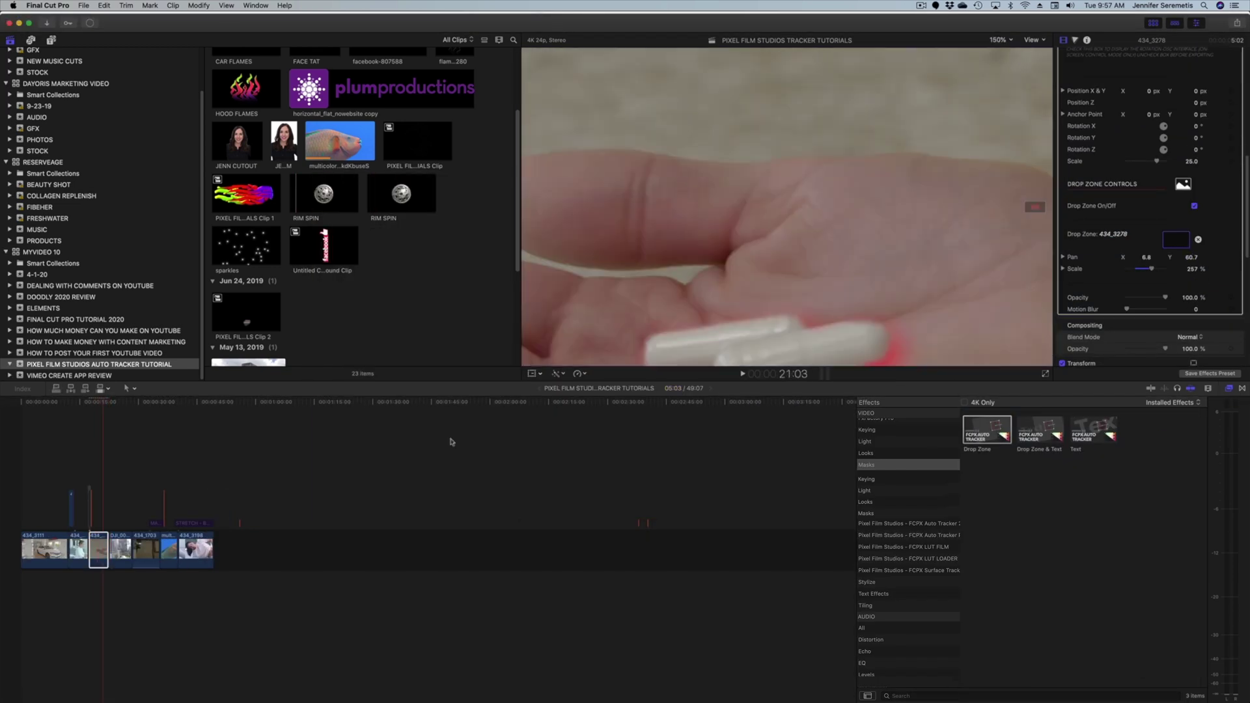
key(shift+z)
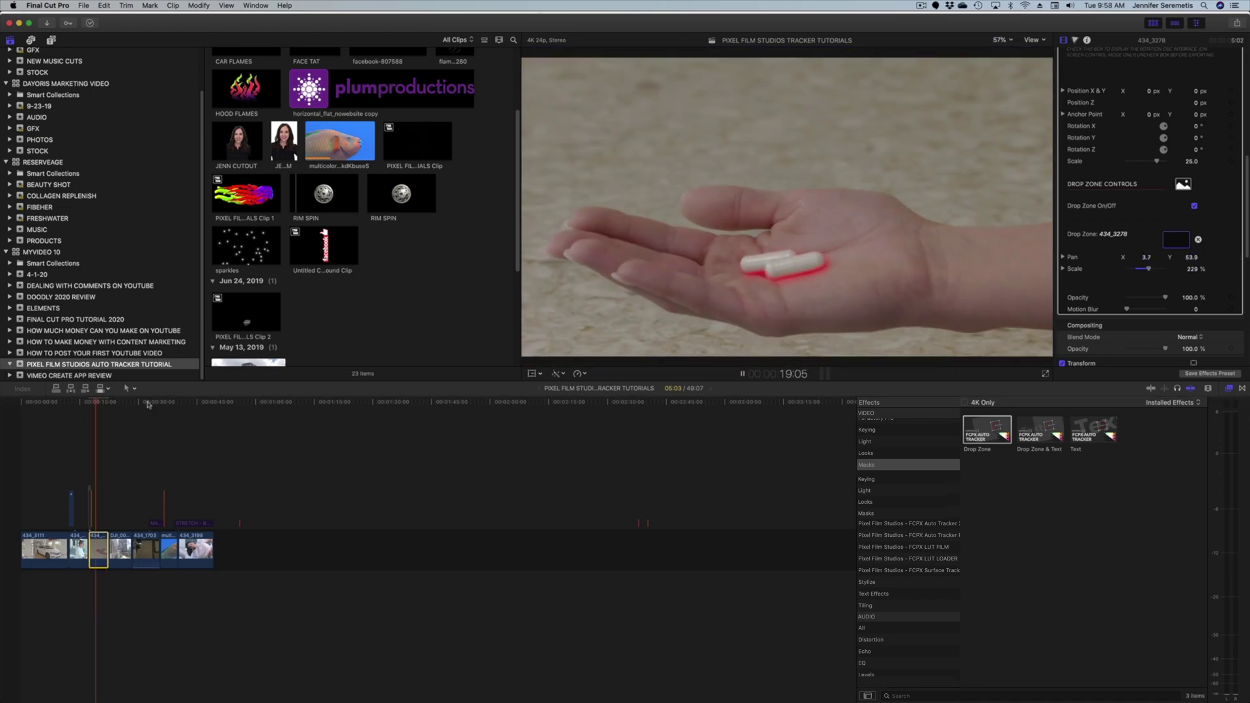
key(super+shift+f)
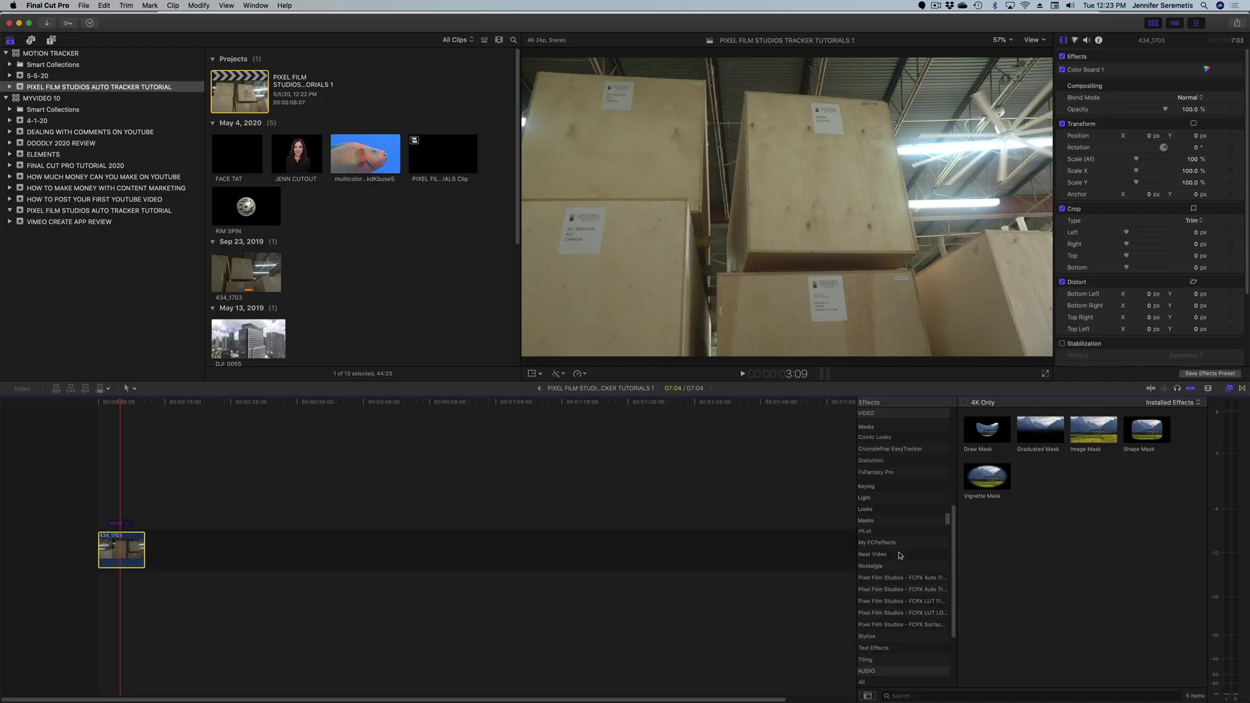
Scrub and play the crates clip, then return to the frame at 1:09.
click(113, 404)
drag(113, 405, 94, 407)
key(space)
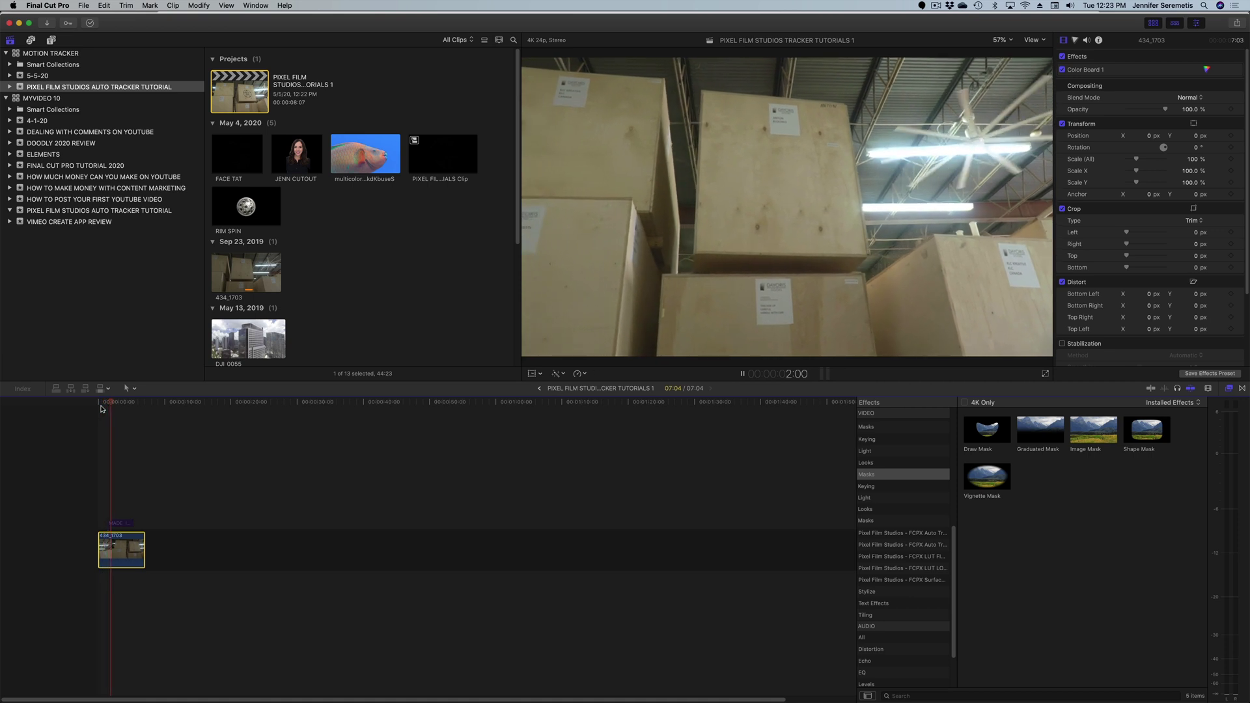
key(space)
click(108, 404)
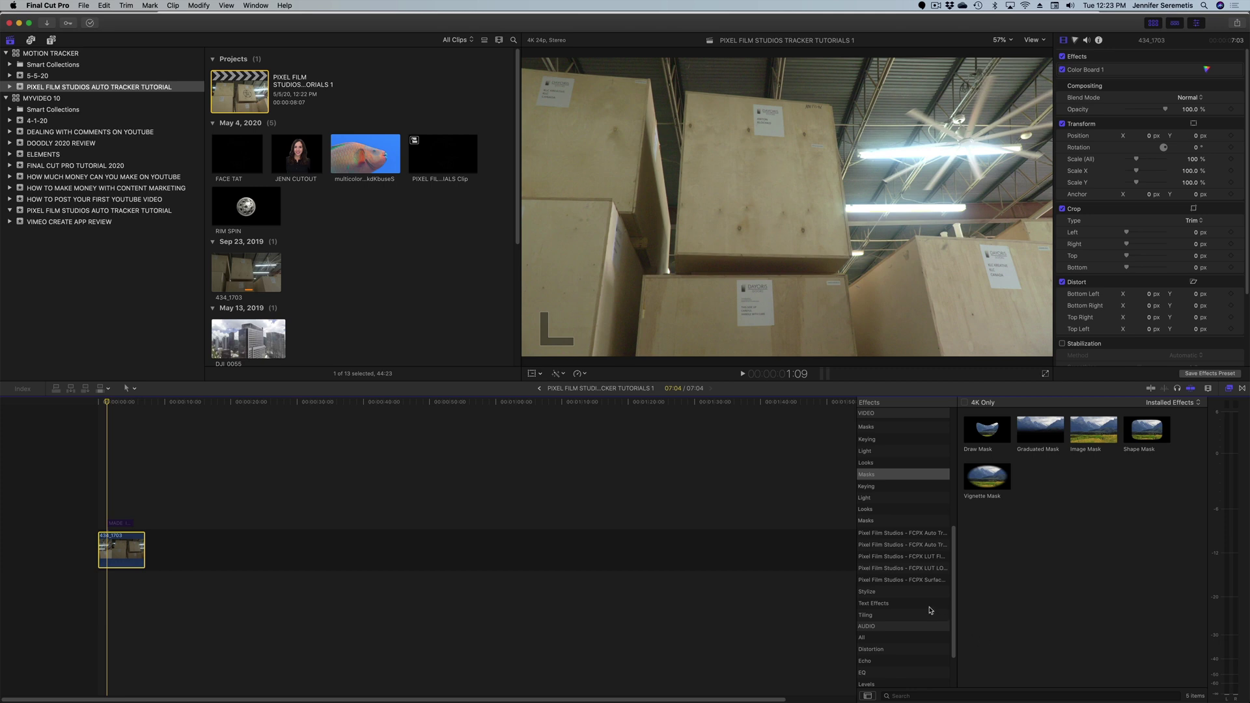
Apply FCPX Auto Tracker Perspective to the crates clip and bring up its tracking editor.
click(921, 548)
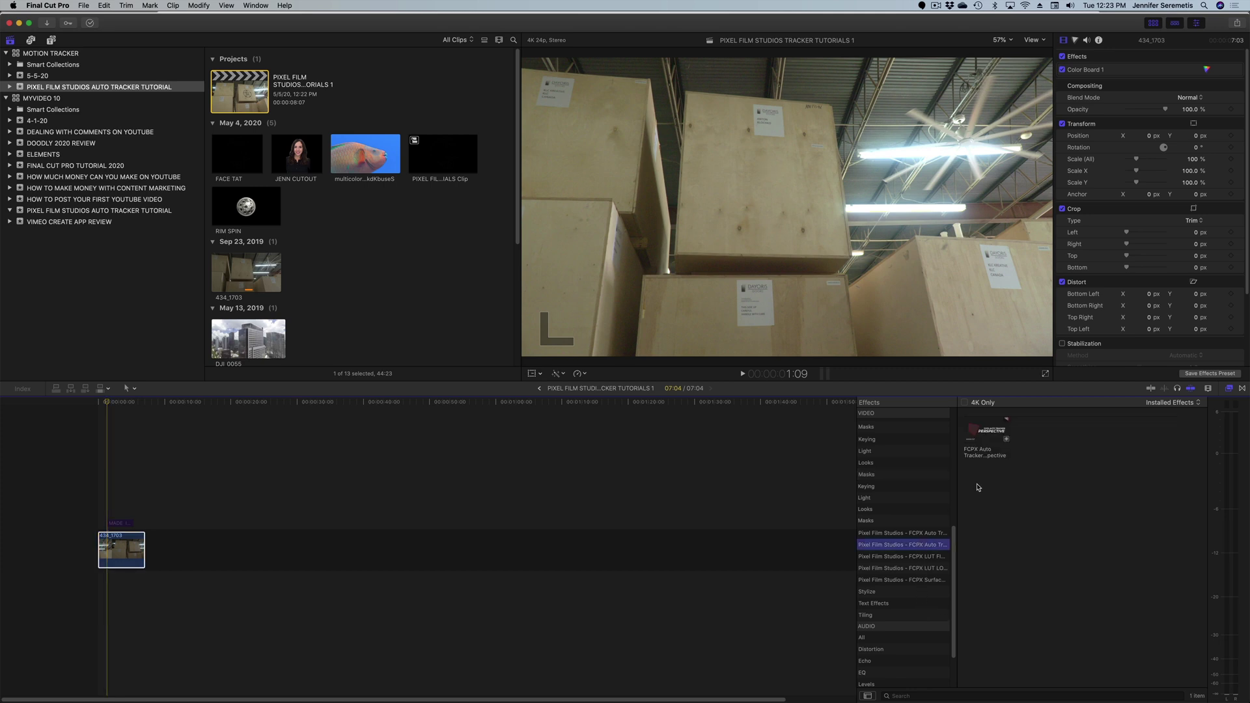
drag(999, 420, 130, 550)
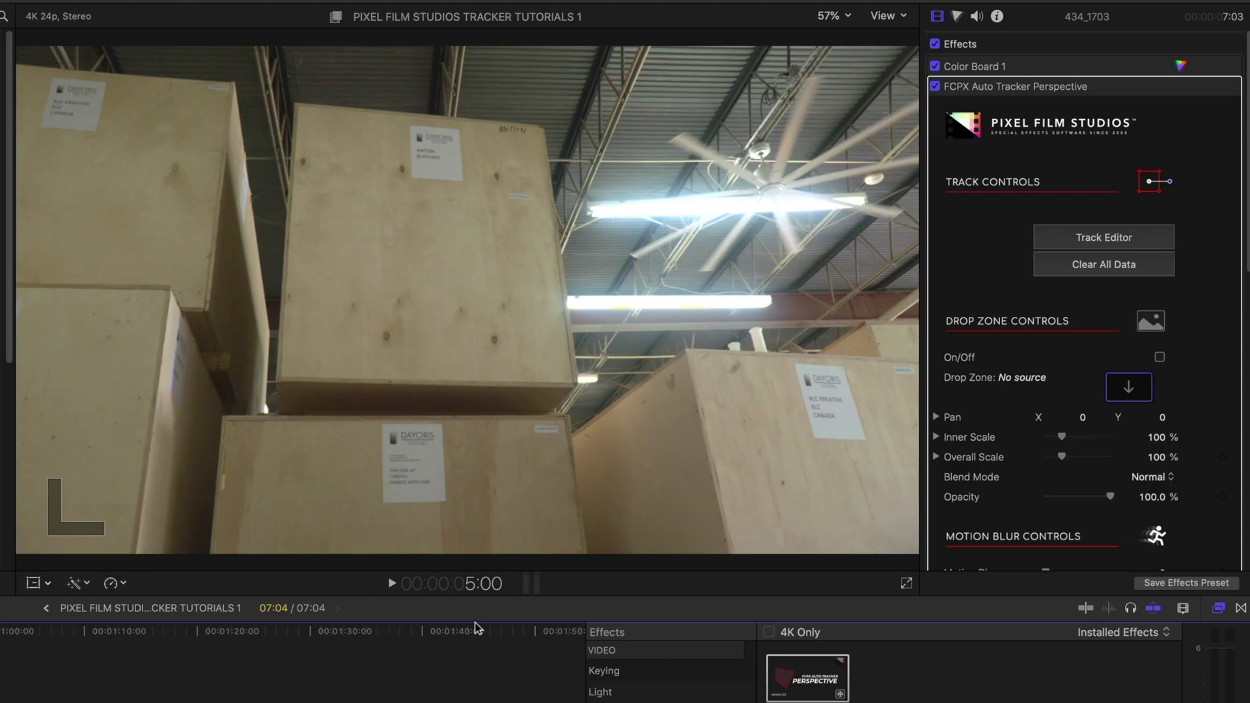
scroll(1156, 206, down, 2)
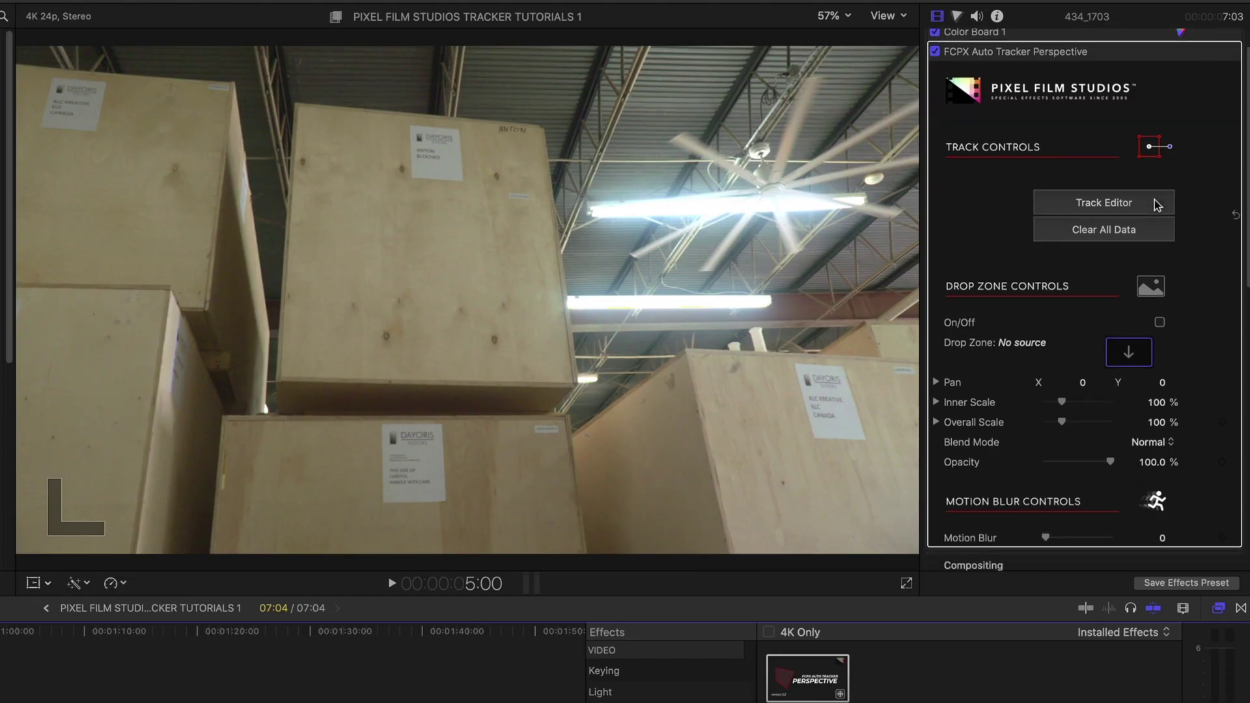
click(1100, 207)
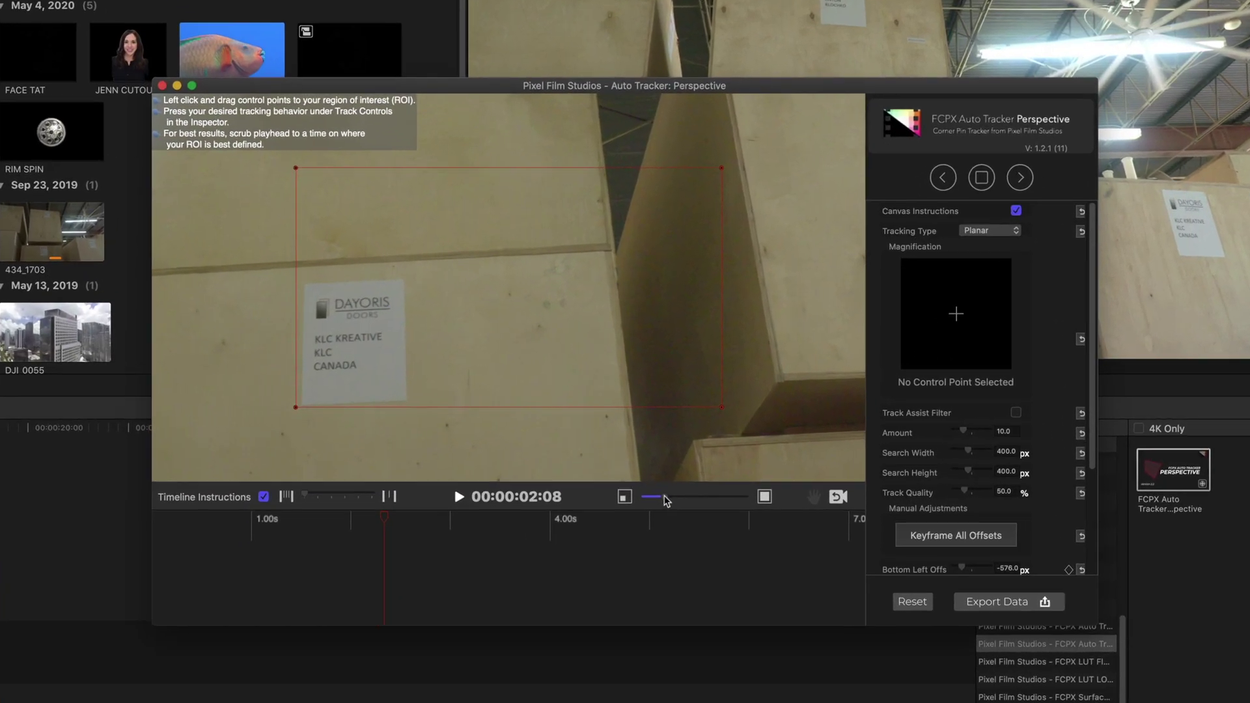
Fit the region's corner points to the crate, track forward, and export the data to the clip.
drag(666, 500, 653, 497)
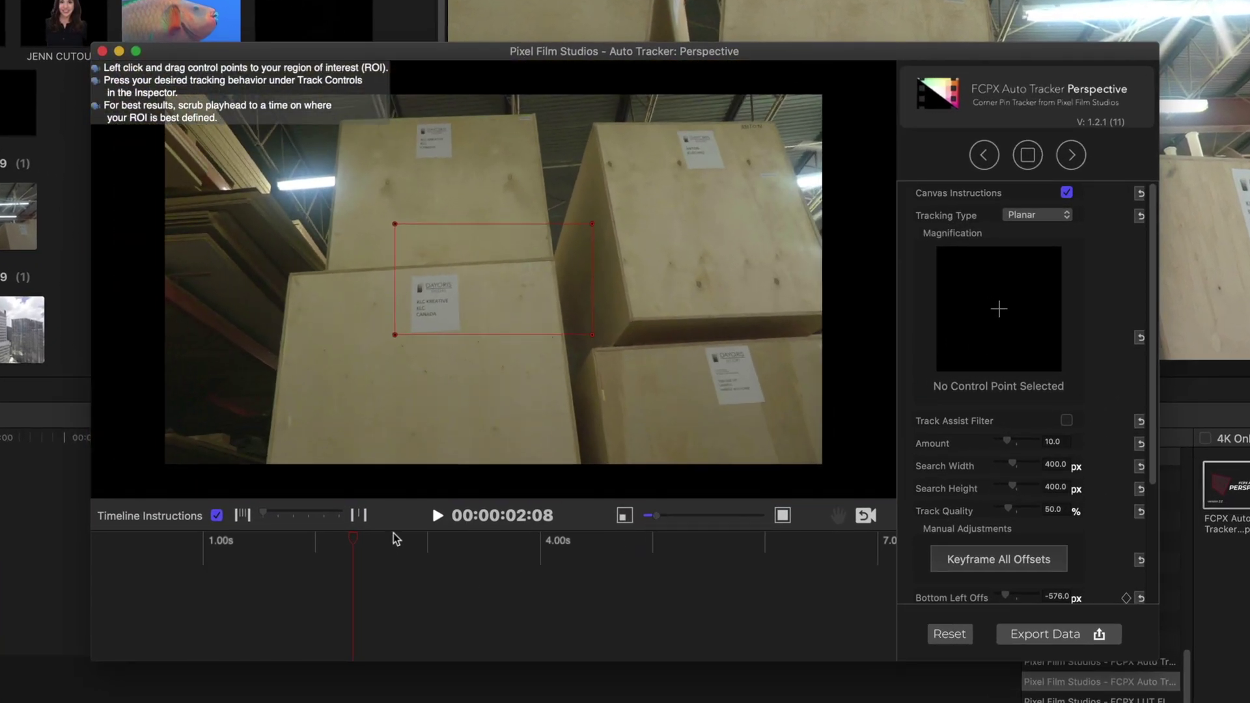
click(414, 541)
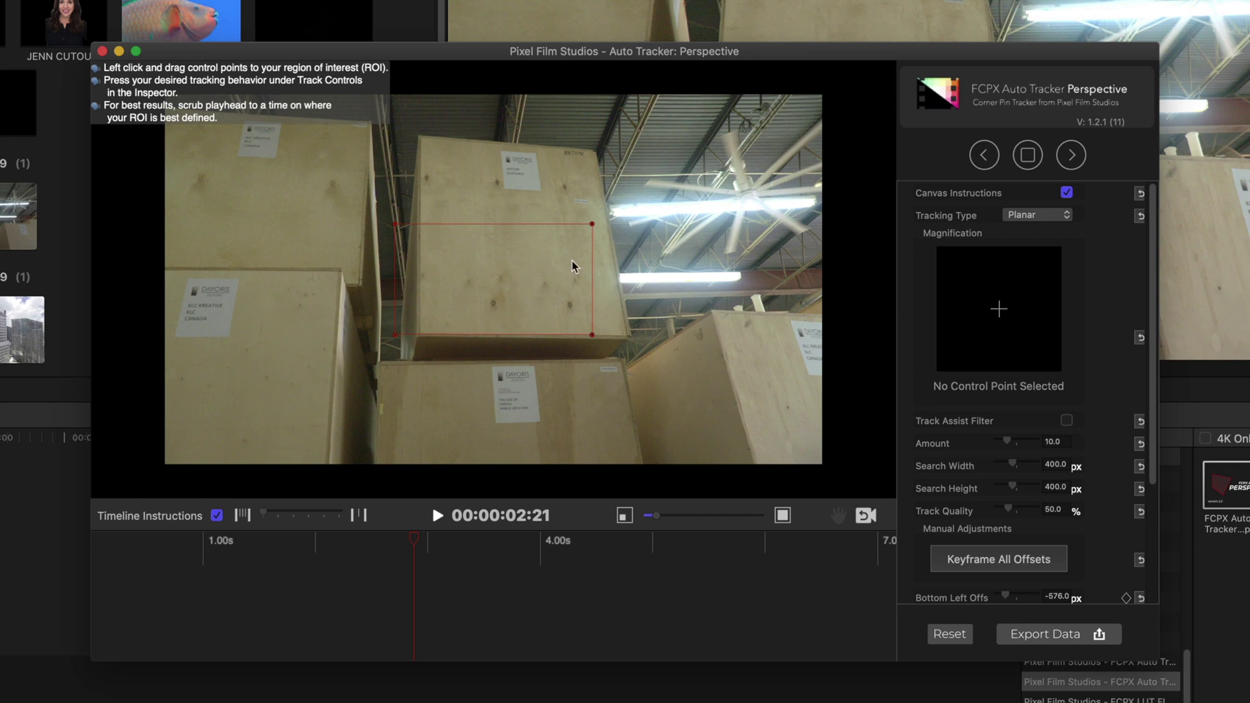
click(424, 541)
drag(396, 224, 428, 141)
drag(591, 222, 594, 158)
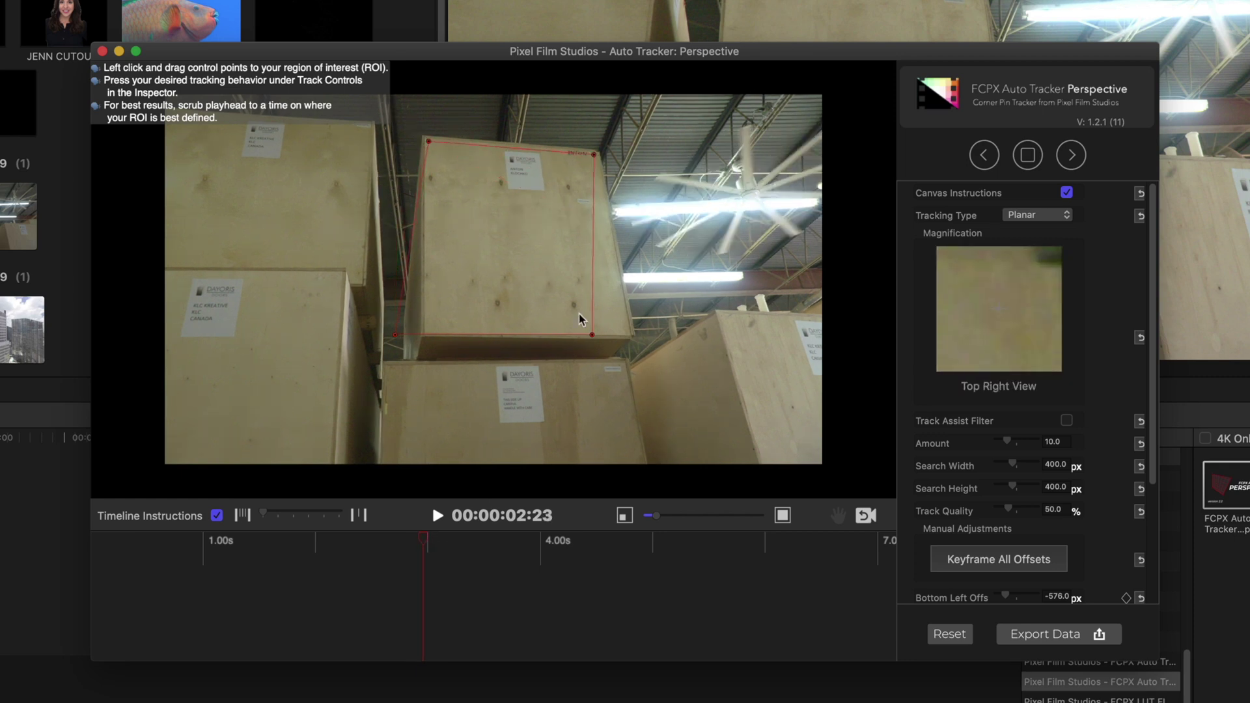
drag(592, 334, 626, 334)
click(1072, 154)
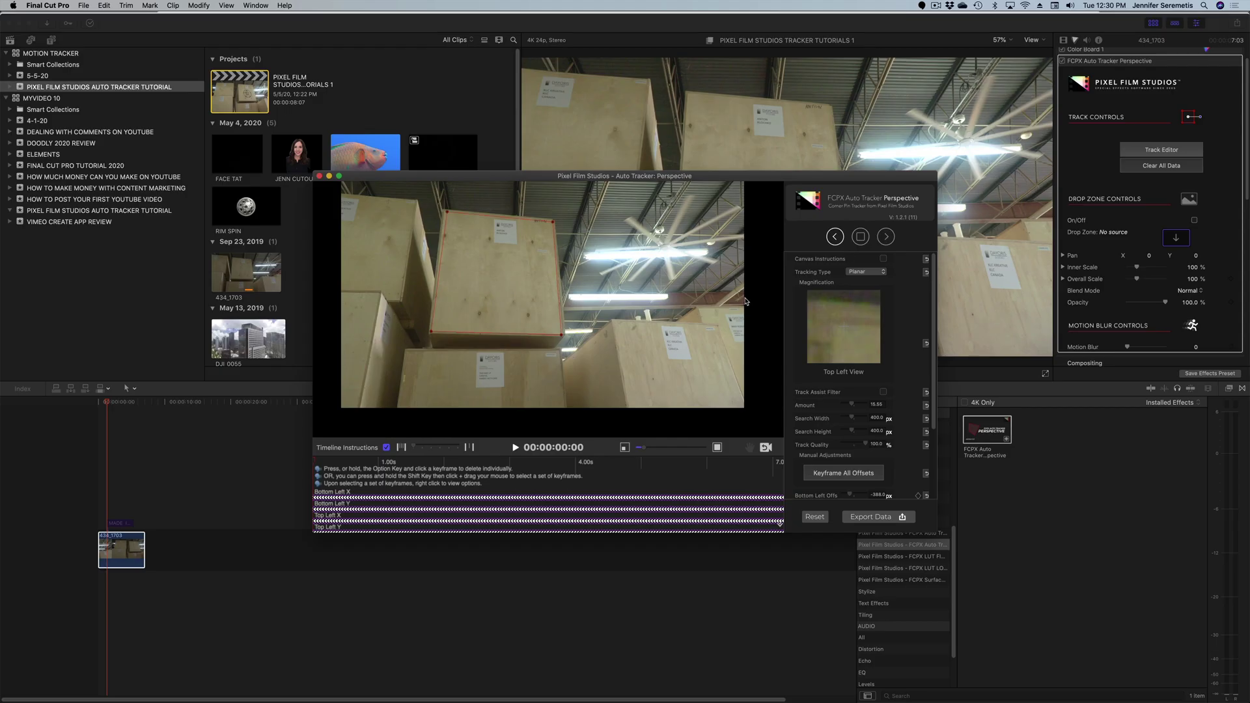
click(880, 520)
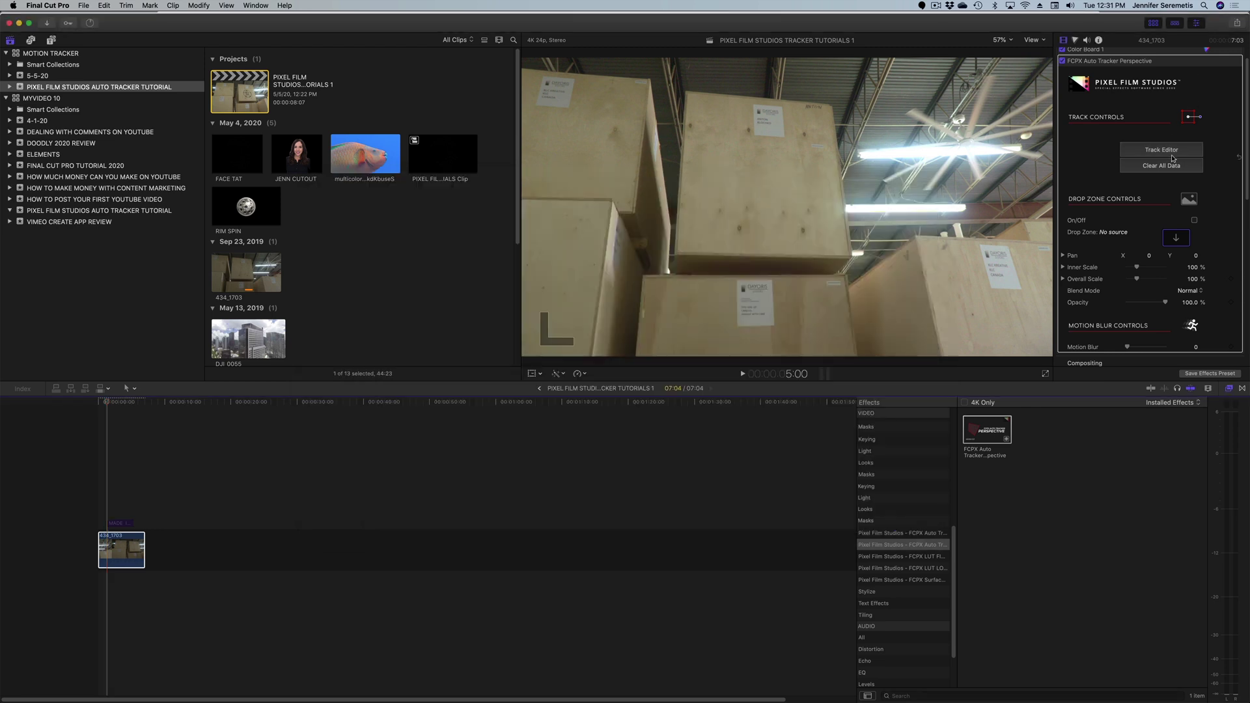
Set the crate clip's drop zone source to the MADE IN - Stamp clip.
scroll(1174, 157, down, 2)
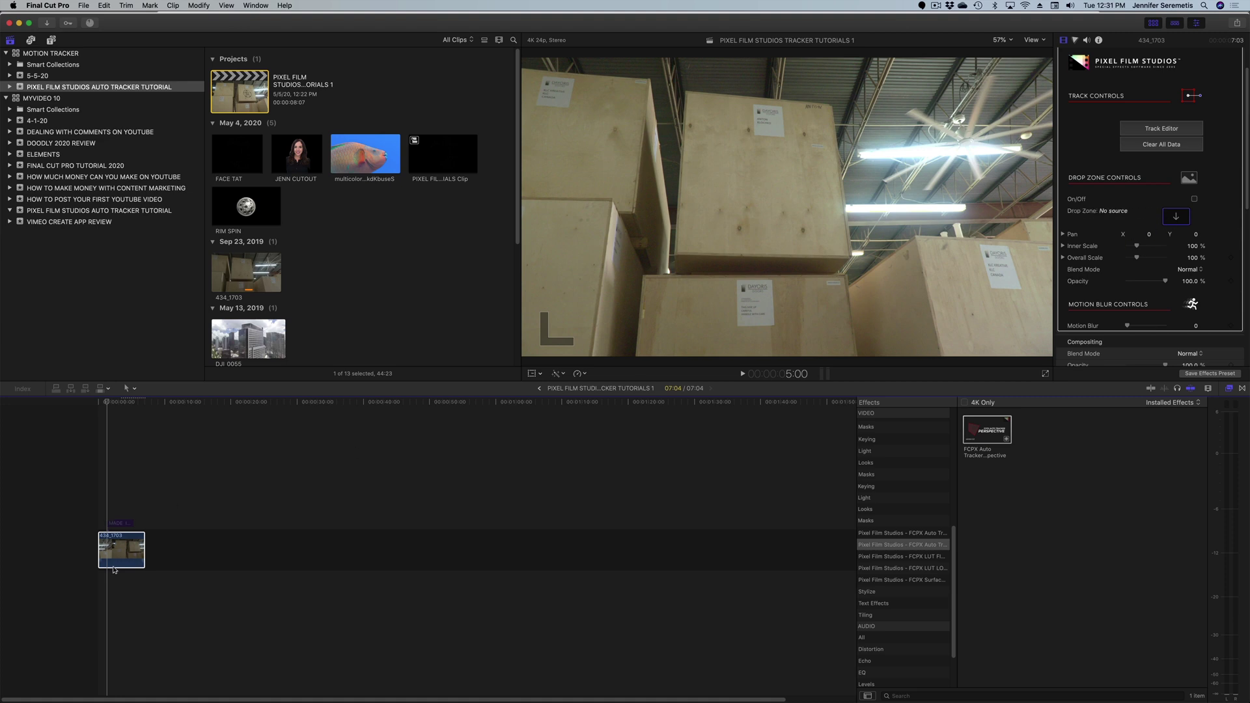
click(116, 524)
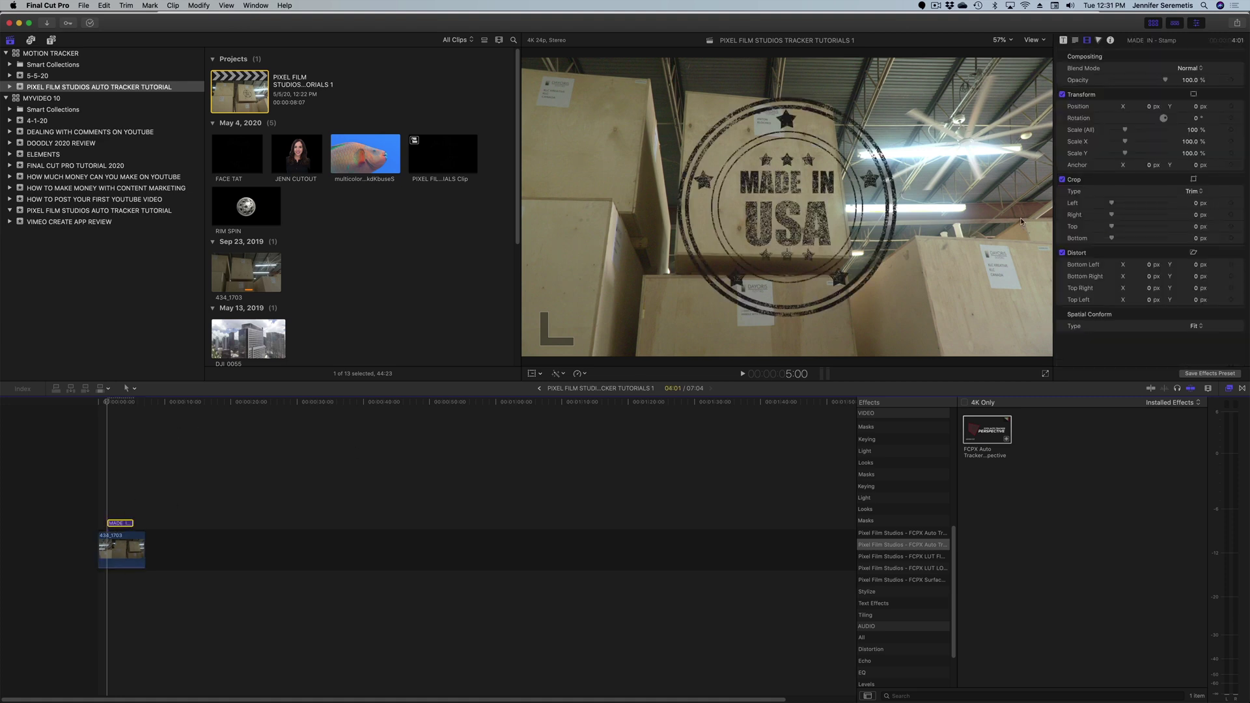
click(121, 401)
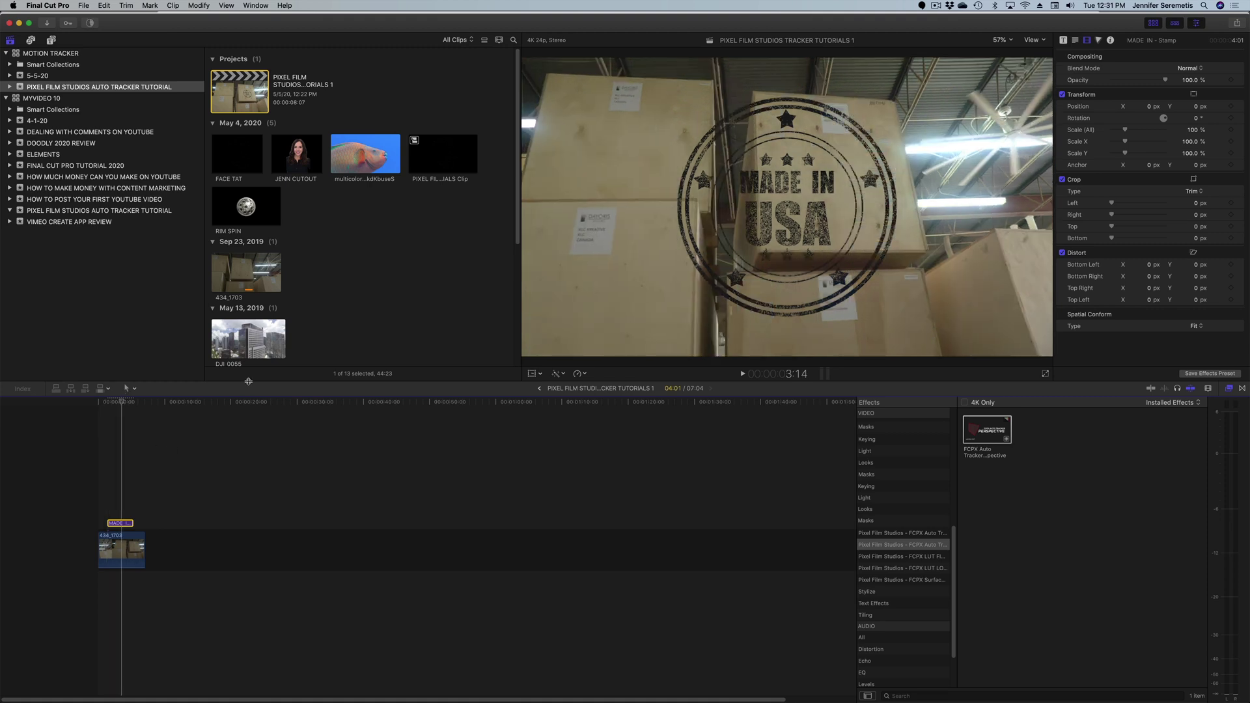
click(115, 553)
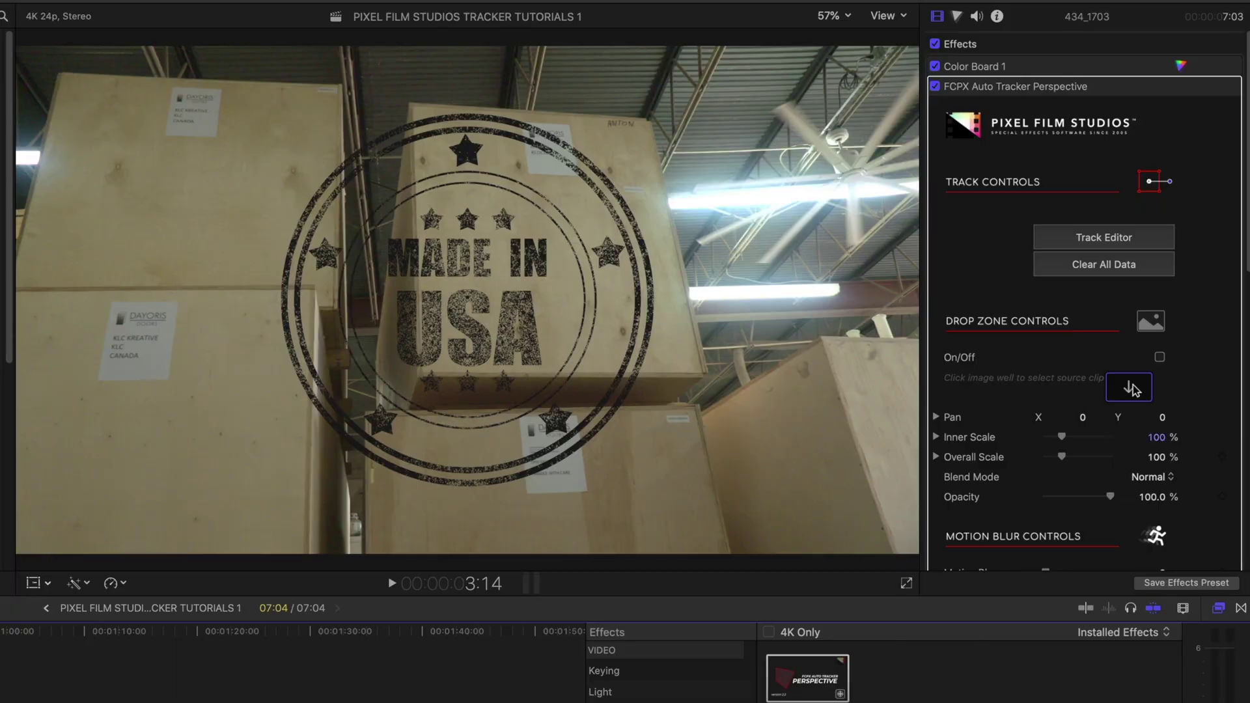
click(1132, 388)
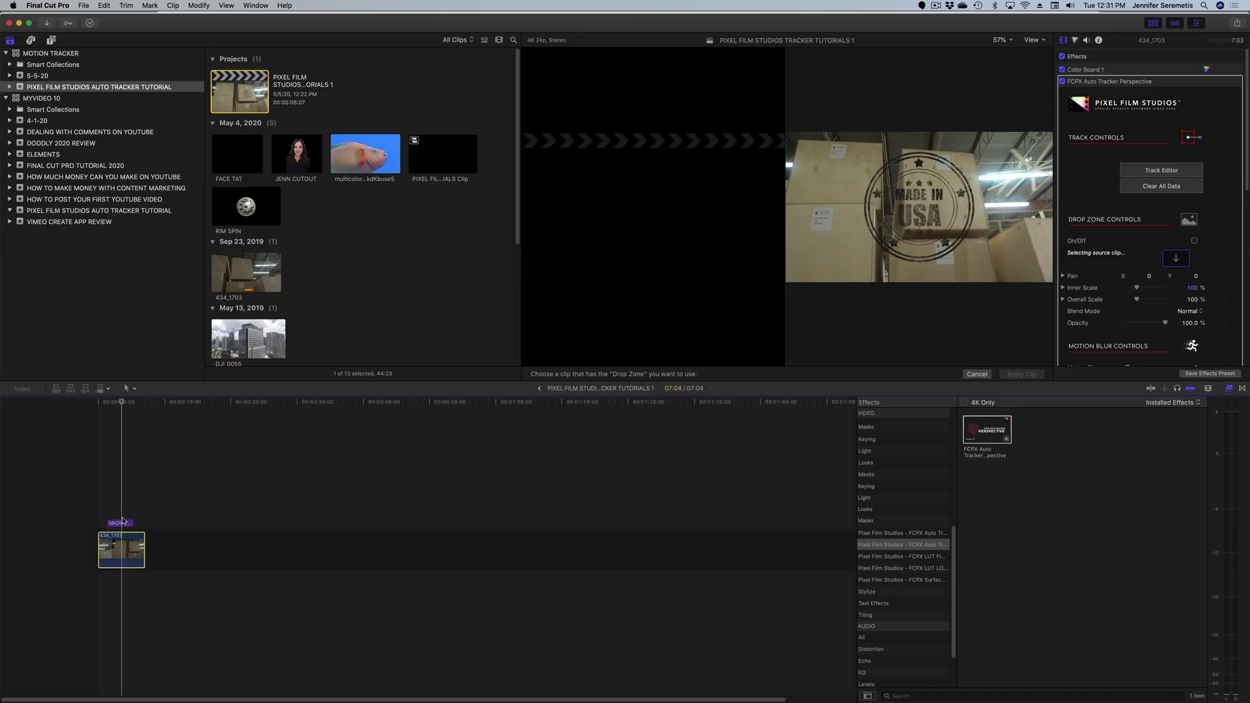
click(121, 523)
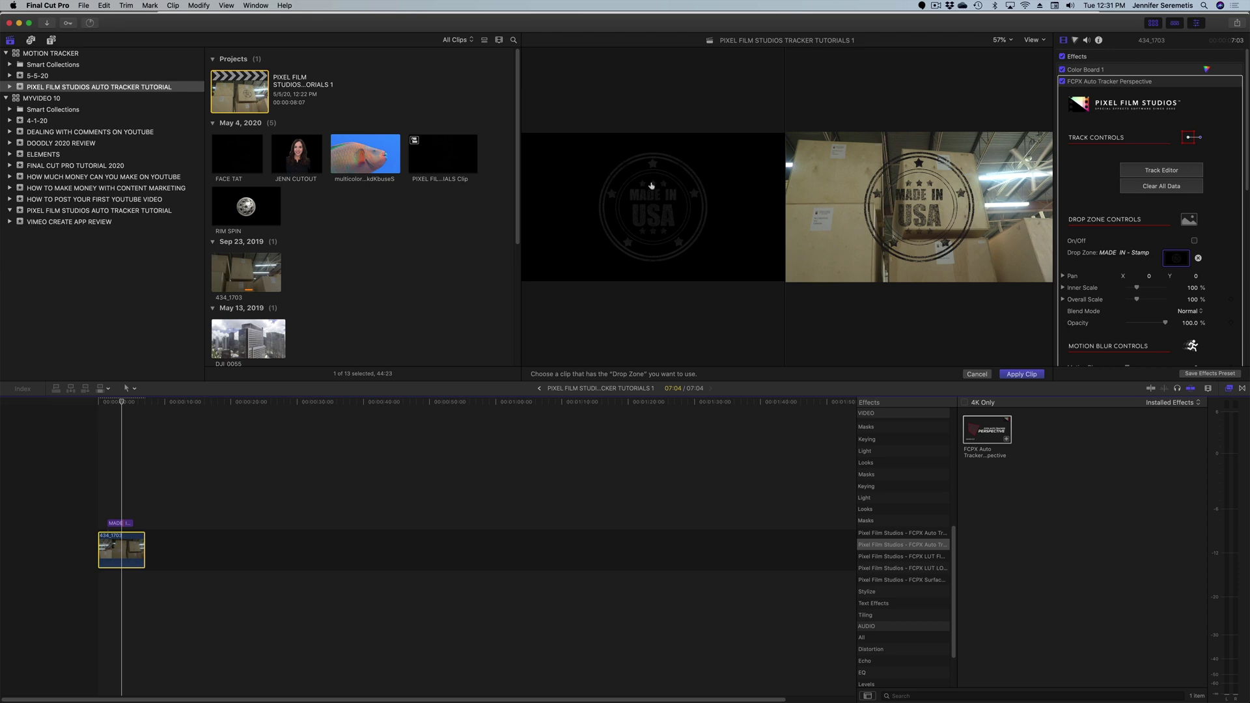
click(1022, 375)
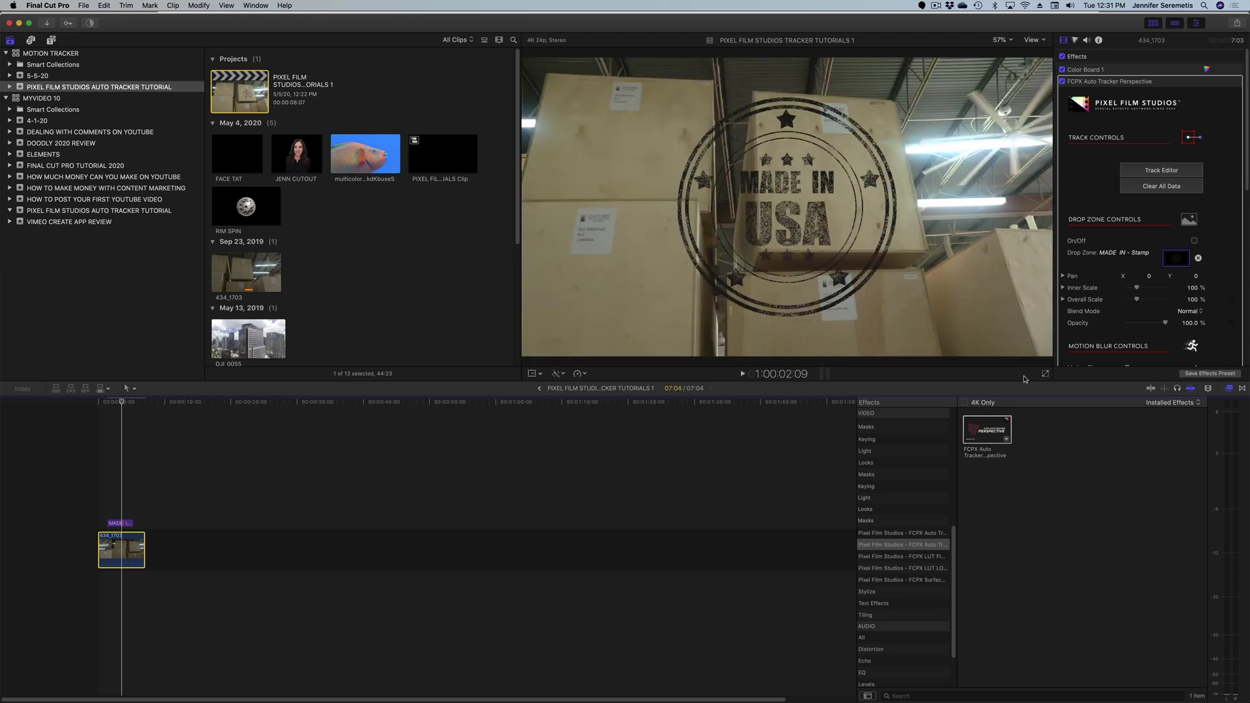
Disable the original MADE IN stamp clip and reselect the crate clip.
click(115, 525)
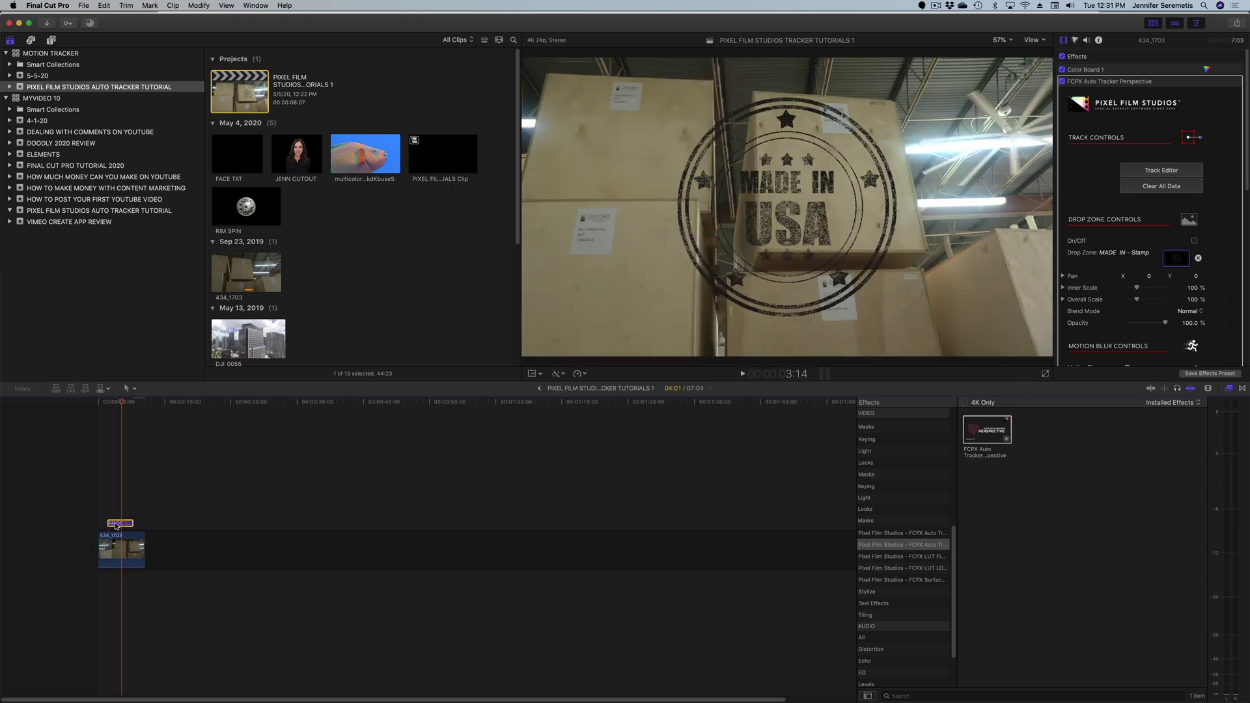
key(v)
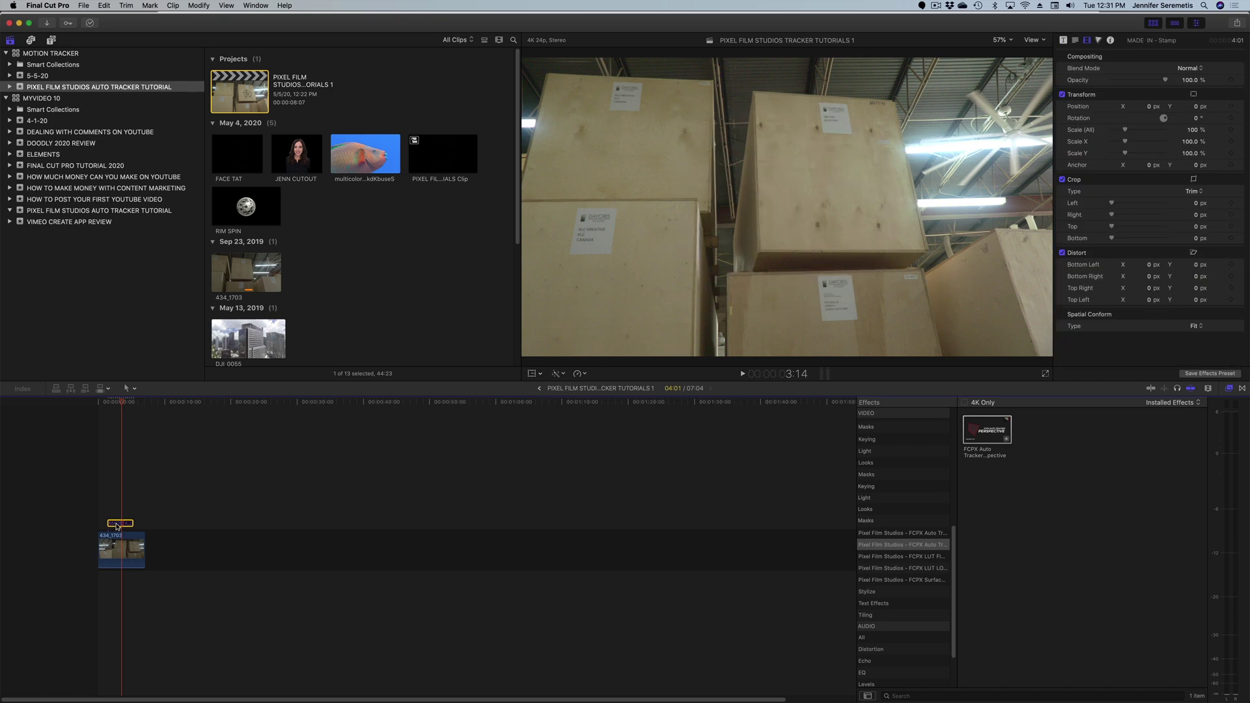
click(128, 563)
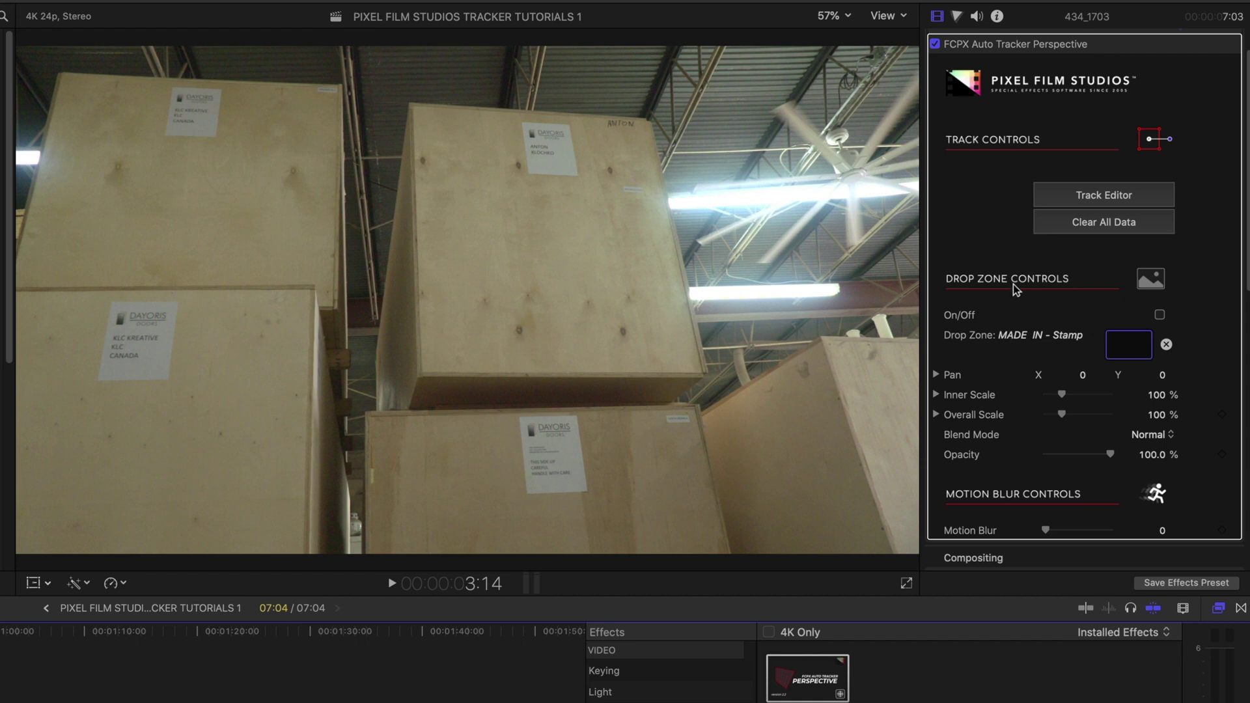
Turn on the drop zone and tune inner and overall scale so the stamp fits the crate face.
click(1160, 316)
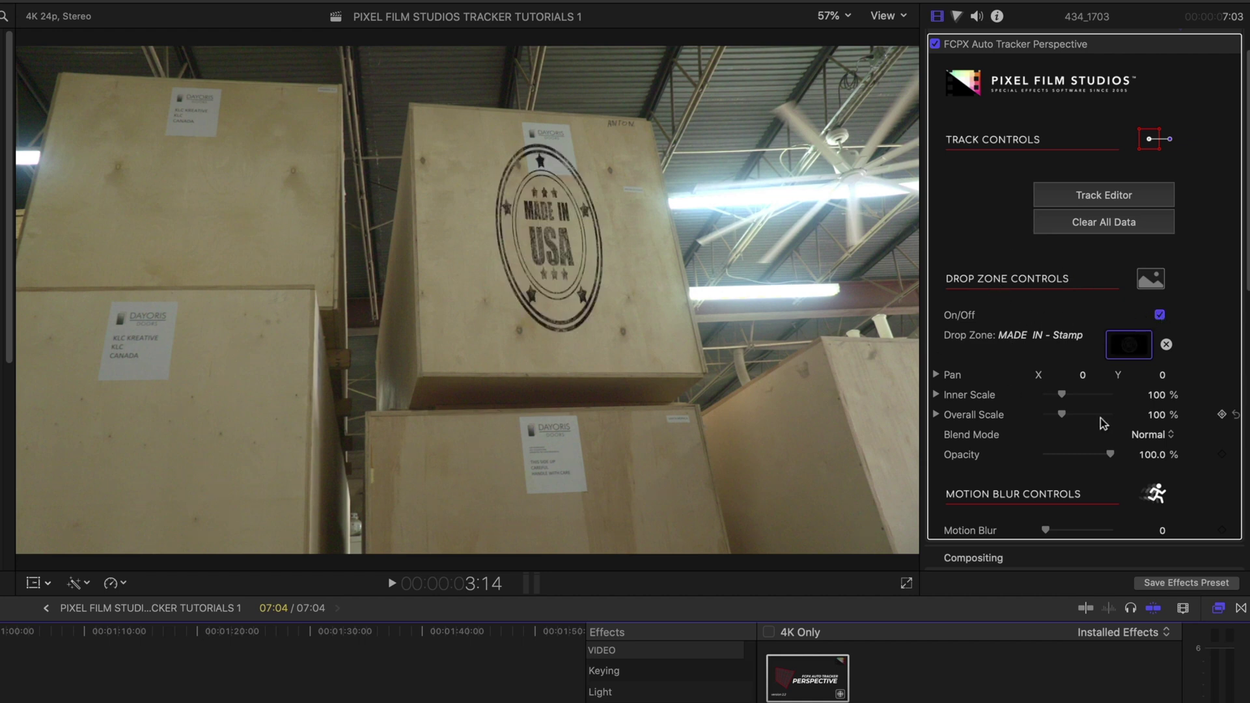
scroll(1091, 420, up, 2)
drag(1062, 438, 1072, 478)
click(936, 456)
drag(1156, 420, 1158, 445)
drag(1153, 519, 1153, 516)
scroll(1153, 521, down, 3)
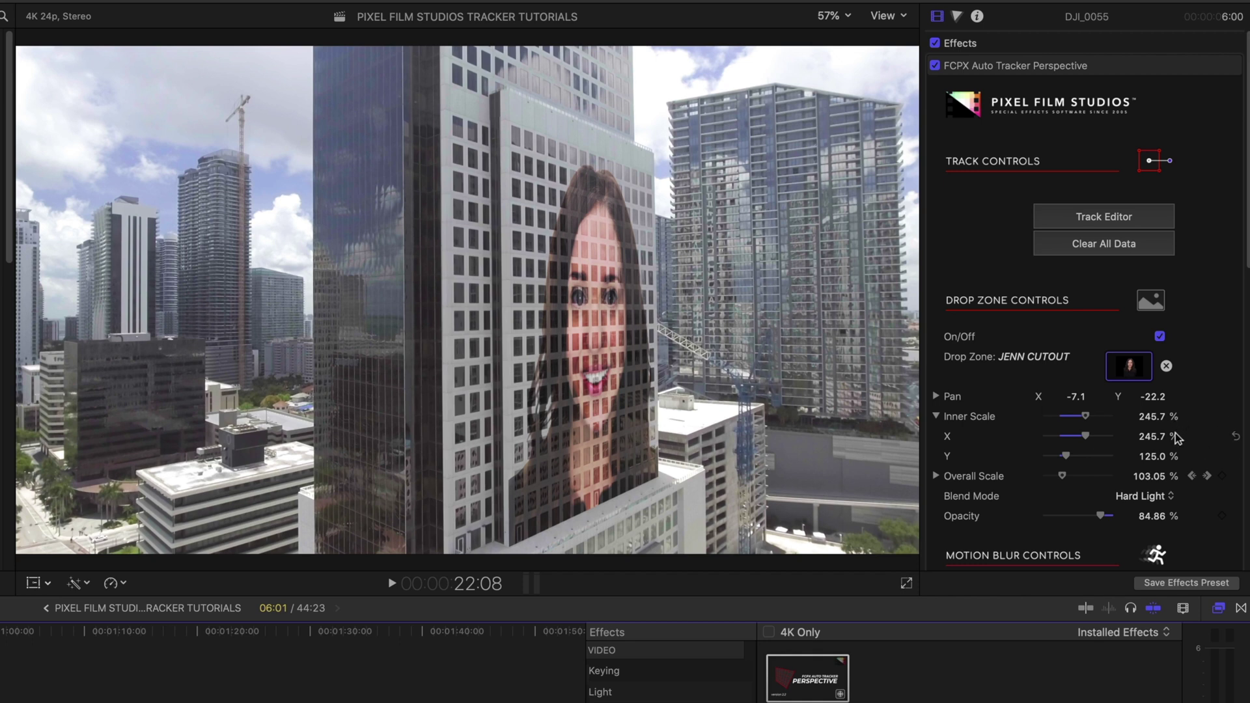
Try Normal blending on the face overlay, then set it back to Hard Light.
click(1162, 495)
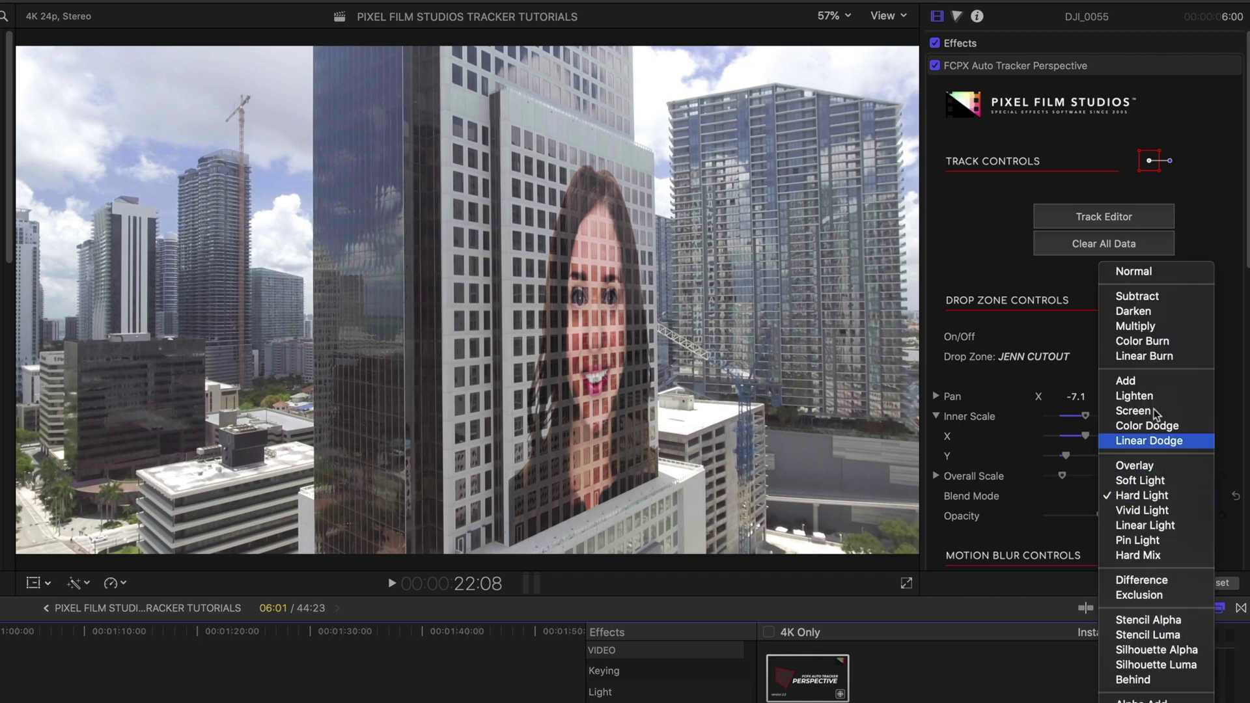
click(1150, 272)
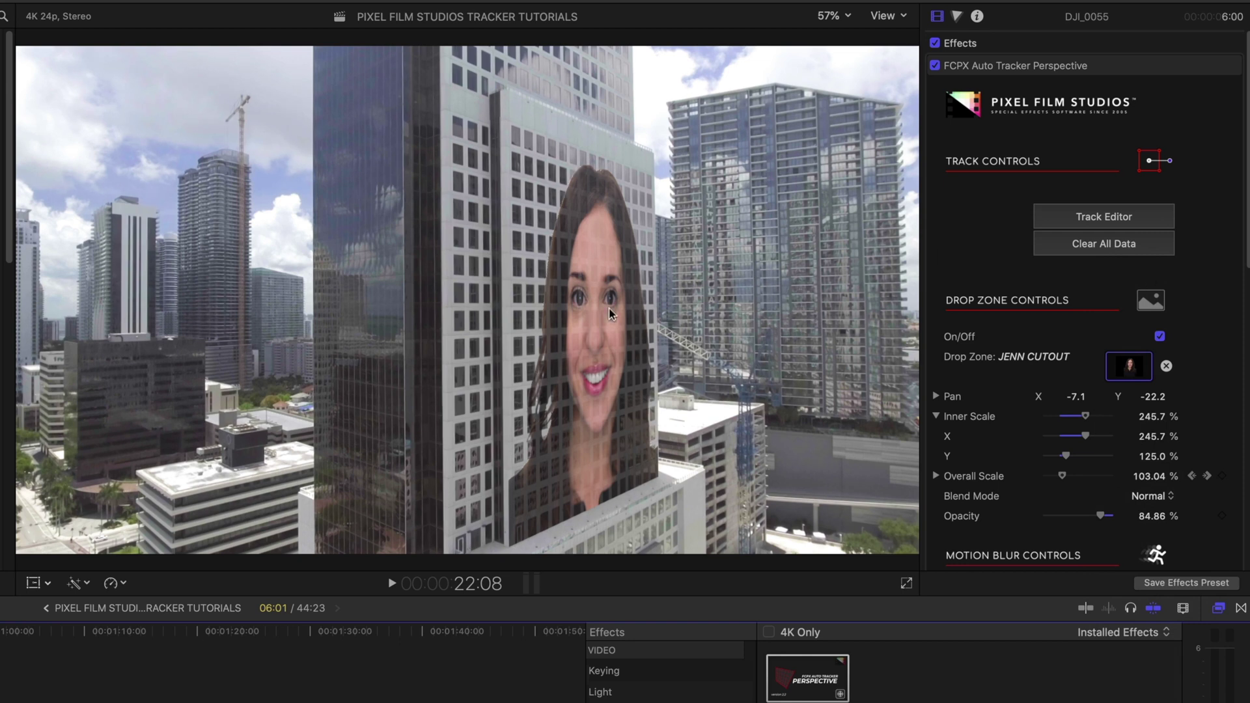
click(1153, 436)
click(1160, 497)
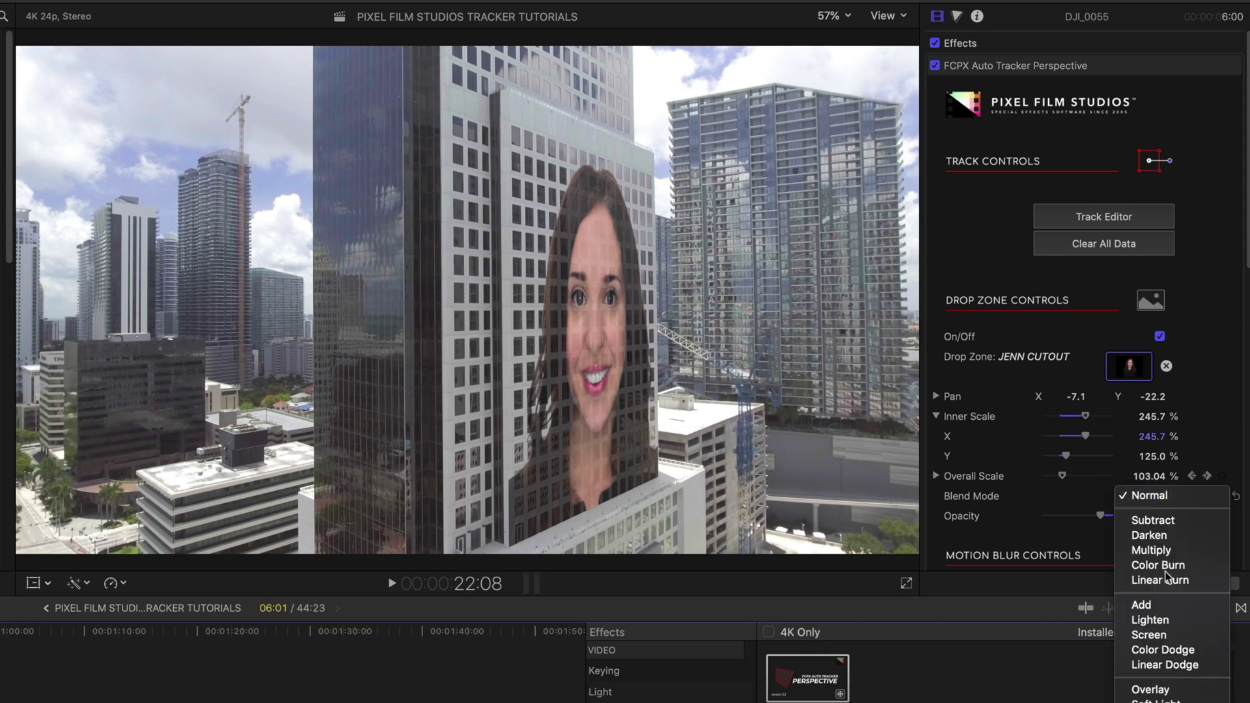
click(1160, 702)
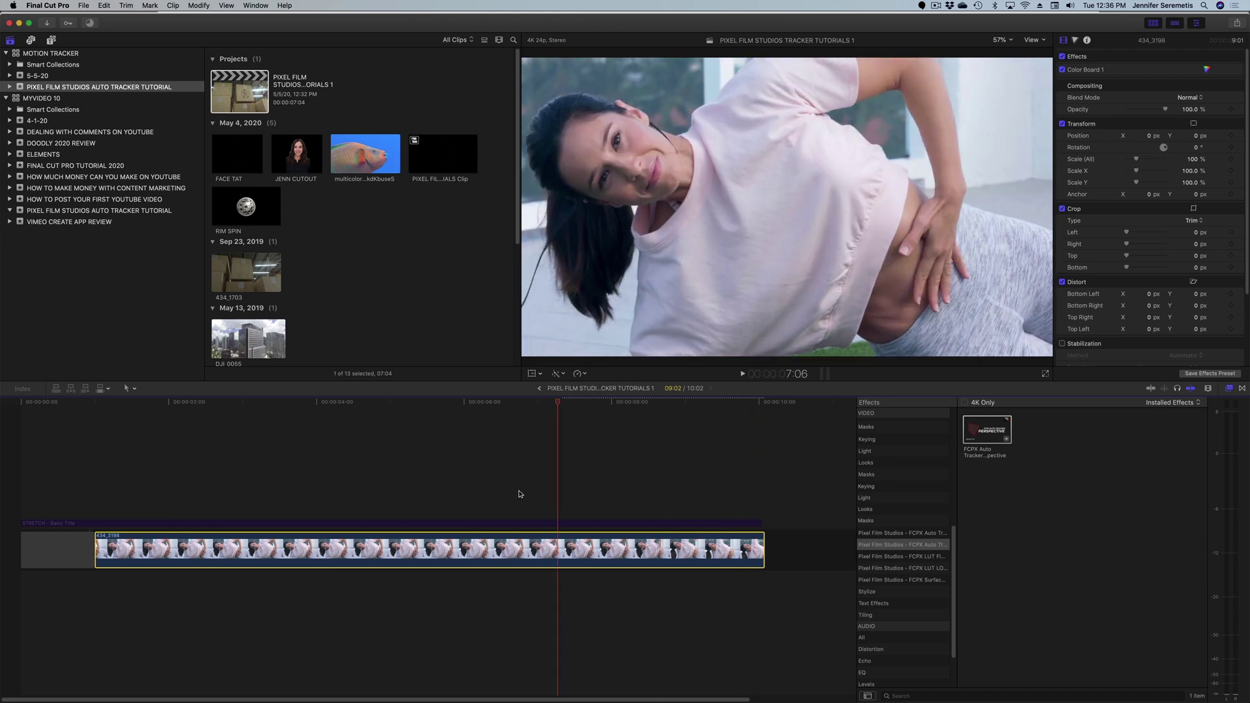
Apply FCPX Surface Tracker to the 434_3198 pink-shirt clip at a frame where the shirt is clear.
click(264, 473)
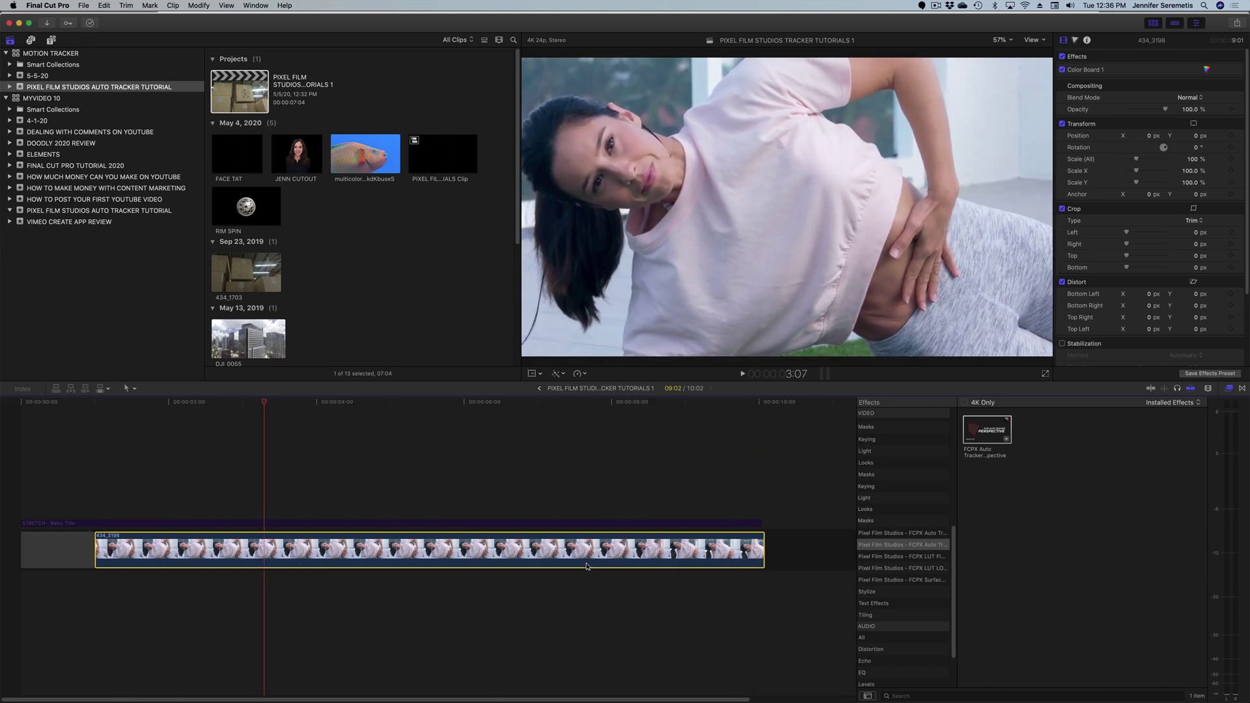
click(915, 582)
drag(1005, 436, 626, 552)
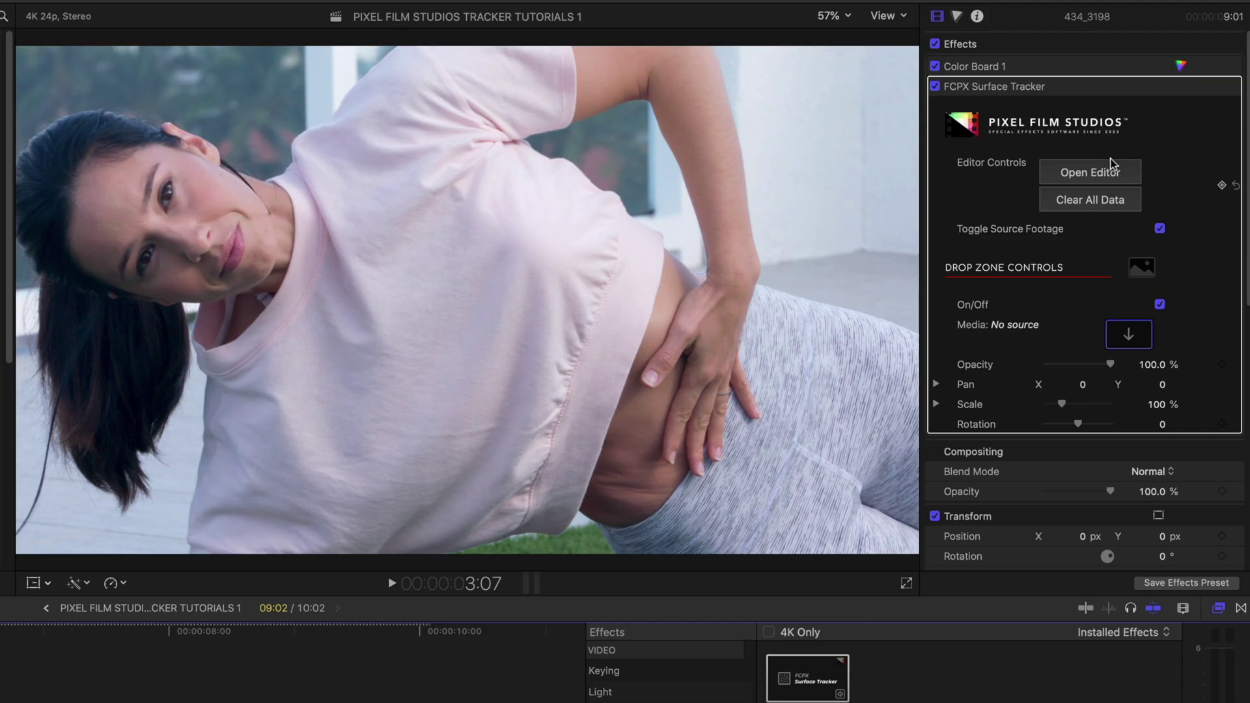
Open the Surface Tracker editor, move its window higher, and zoom to show the whole frame.
click(1115, 174)
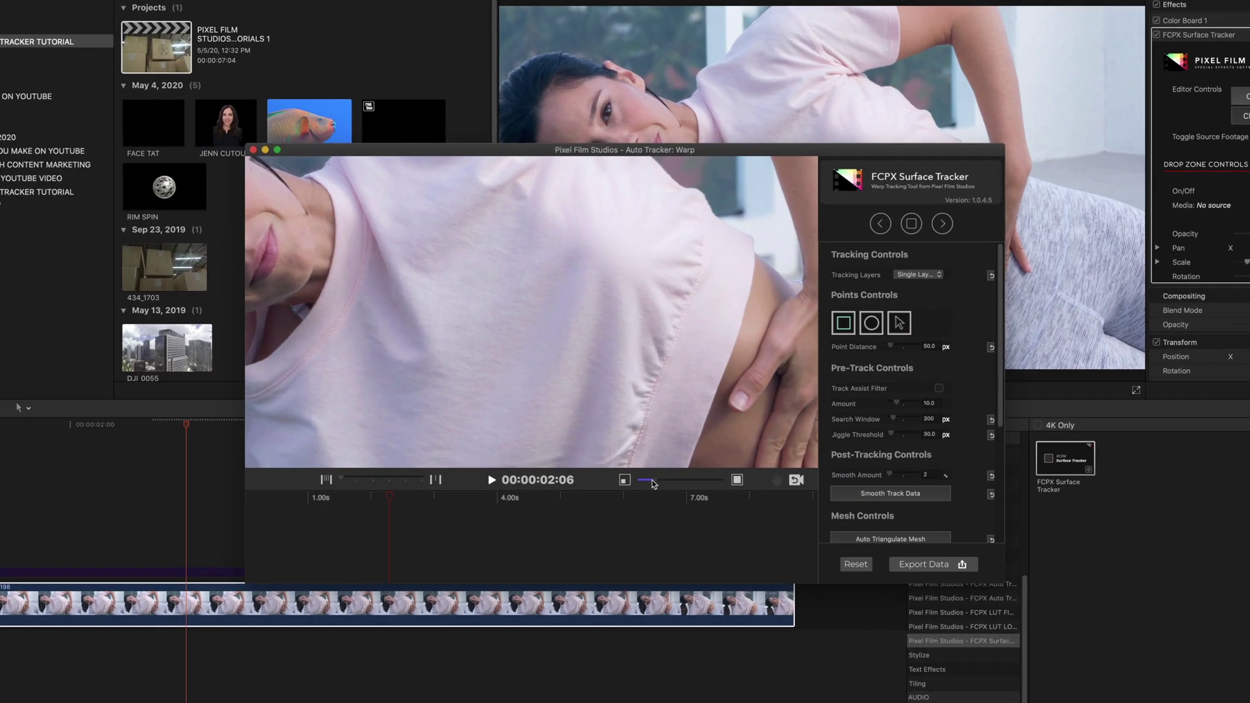
drag(649, 451, 645, 451)
drag(656, 537, 659, 536)
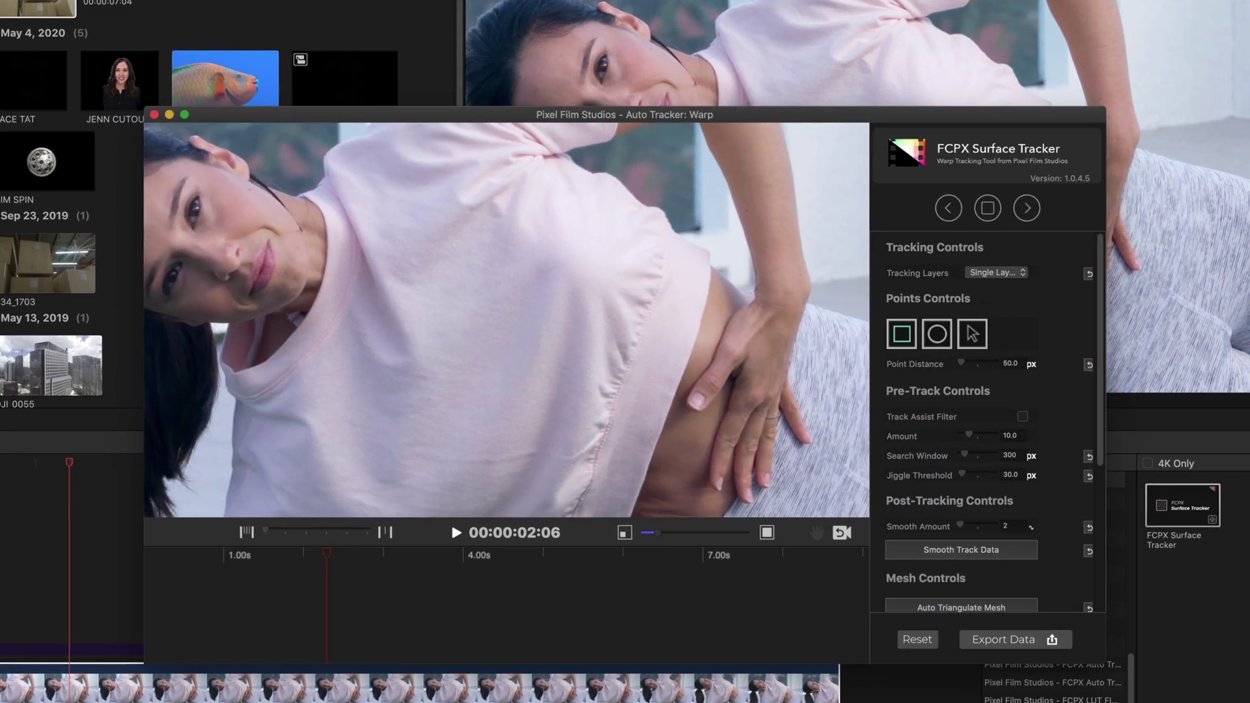
drag(748, 111, 787, 28)
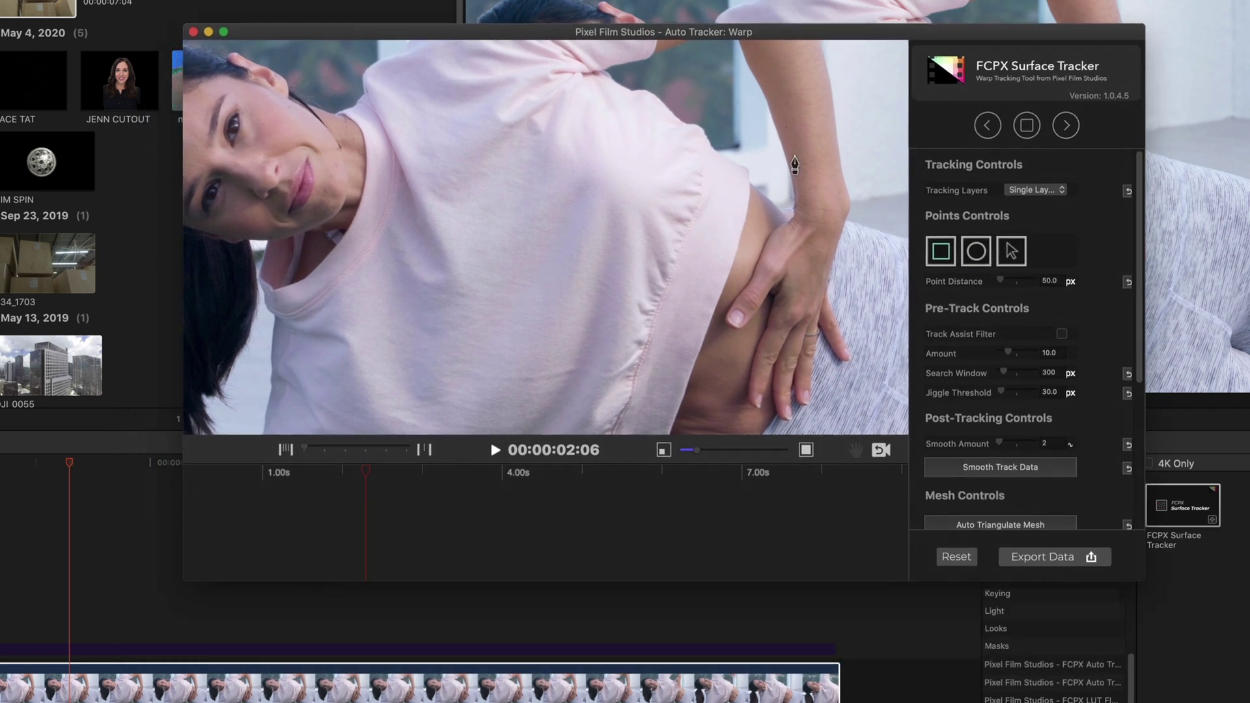
drag(697, 454, 693, 451)
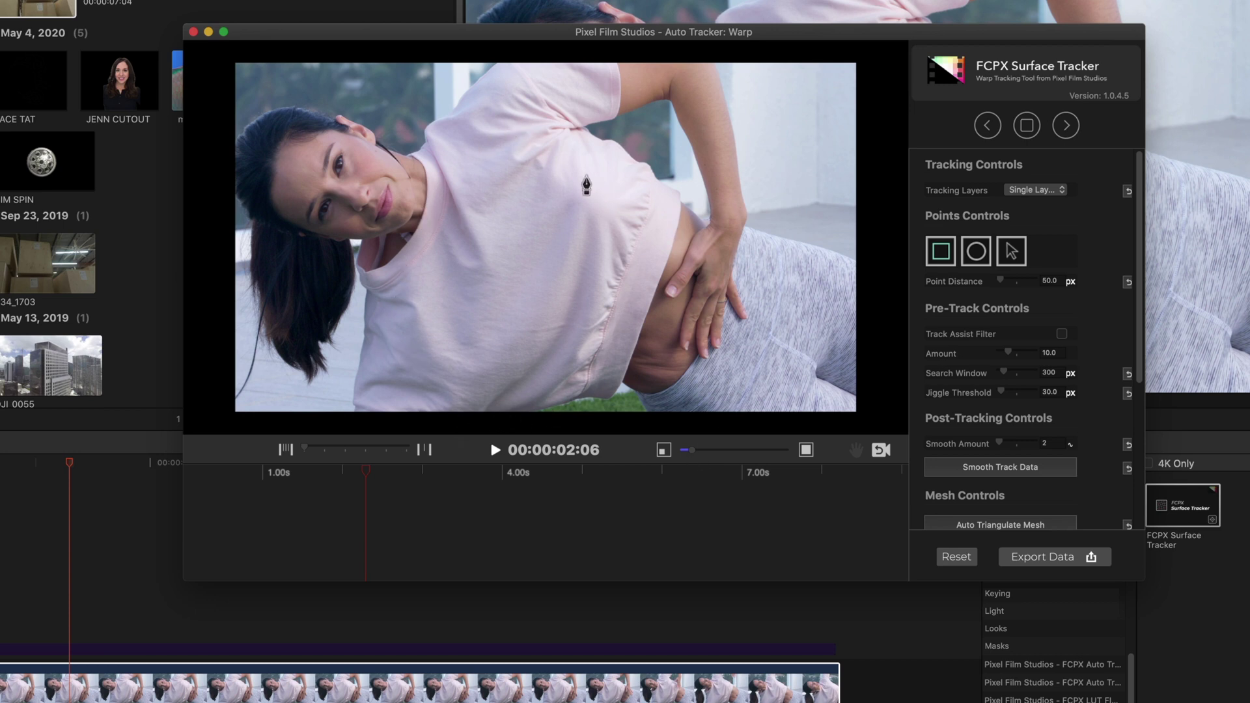
Find a good frame and try a square grid of tracking points on the shirt, then clear it.
click(413, 470)
drag(428, 477, 513, 481)
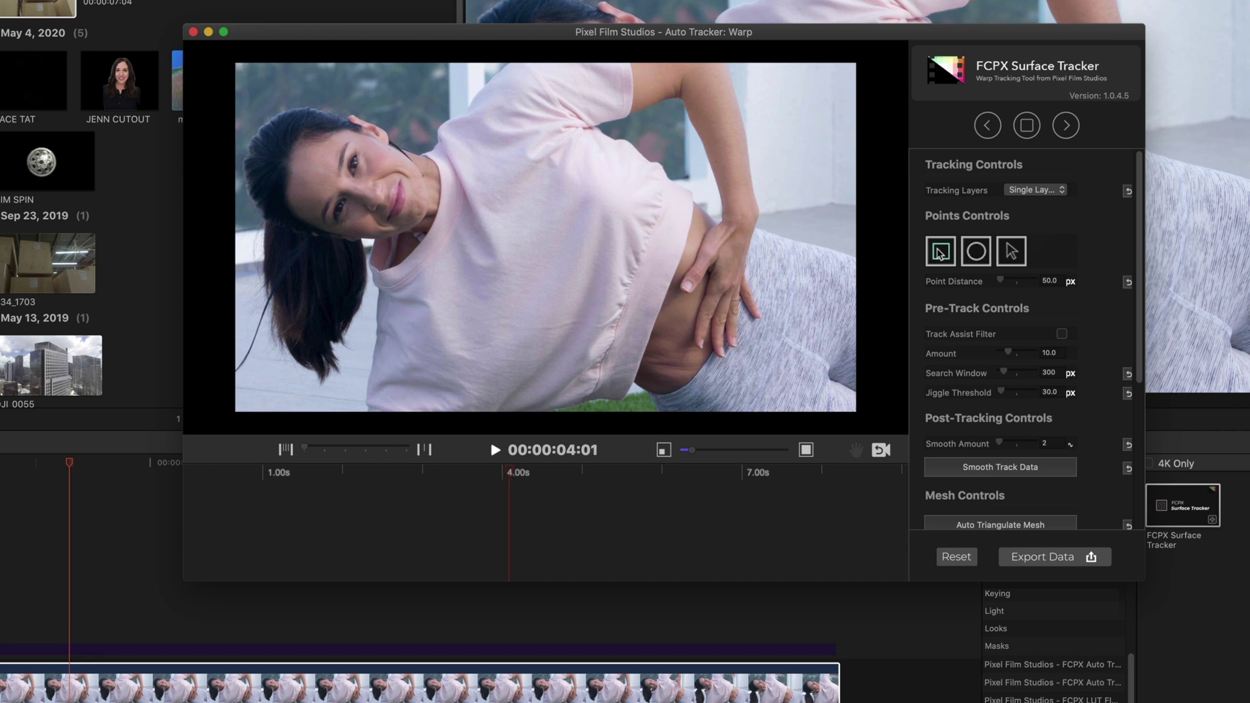
drag(470, 190, 591, 303)
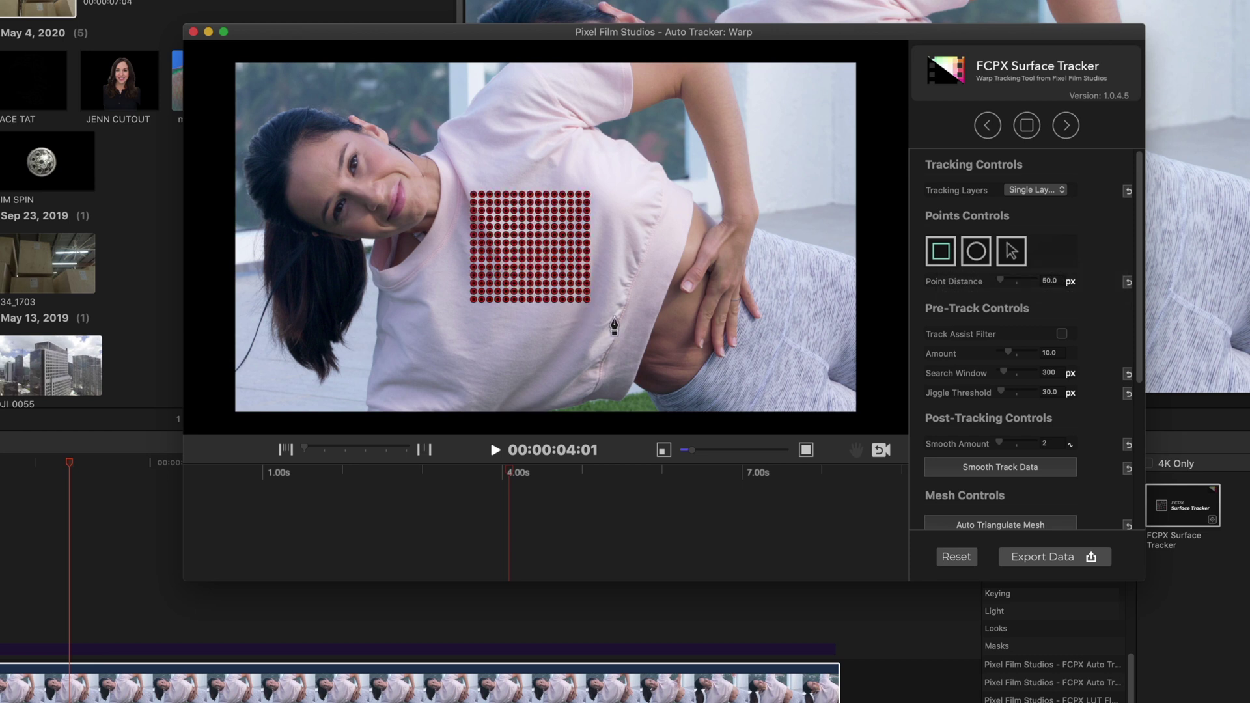
click(867, 400)
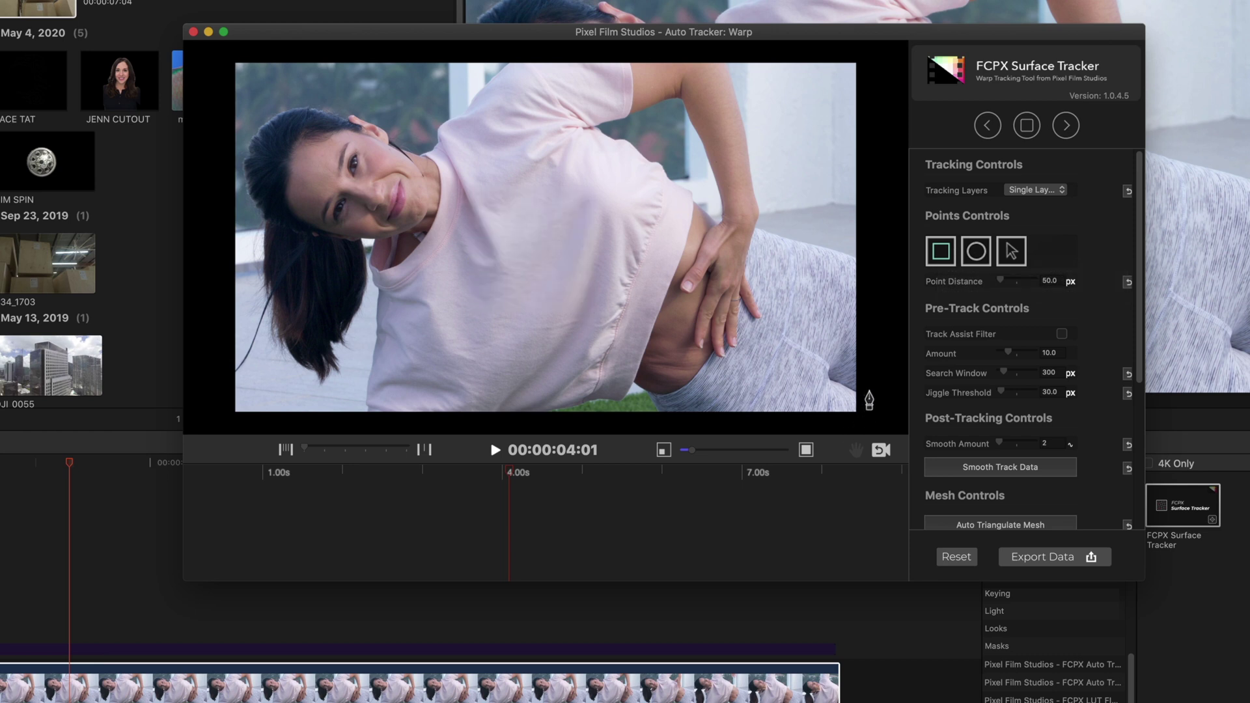
Place a circle and hand-drawn lines of tracking points across the pink shirt.
click(977, 252)
drag(495, 218, 627, 332)
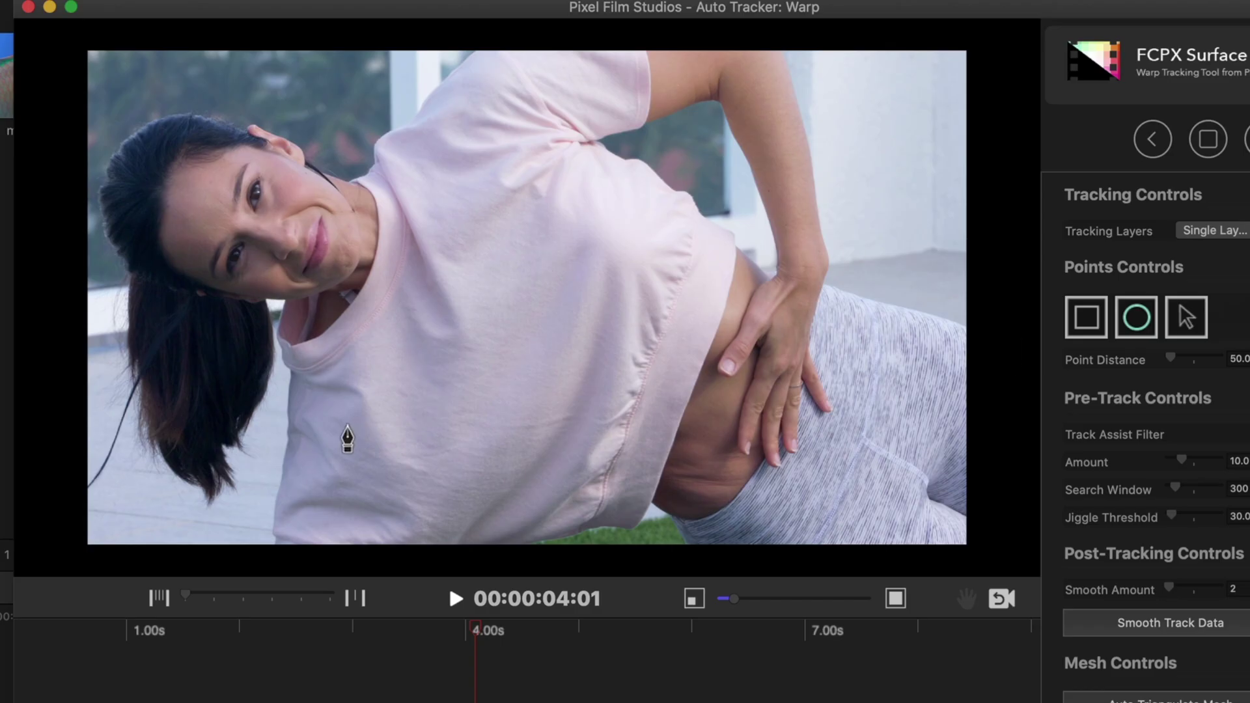
drag(420, 332, 480, 220)
mouse_move(434, 269)
mouse_down()
mouse_move(510, 179)
mouse_move(581, 190)
mouse_move(632, 260)
mouse_move(578, 488)
mouse_move(516, 521)
mouse_move(387, 499)
mouse_move(348, 473)
mouse_move(395, 383)
mouse_move(508, 234)
mouse_move(596, 284)
mouse_move(554, 318)
mouse_move(490, 283)
mouse_move(534, 351)
mouse_move(600, 392)
mouse_move(537, 408)
mouse_move(485, 377)
mouse_move(418, 419)
mouse_move(463, 451)
mouse_move(487, 426)
mouse_move(421, 479)
mouse_move(525, 493)
mouse_up()
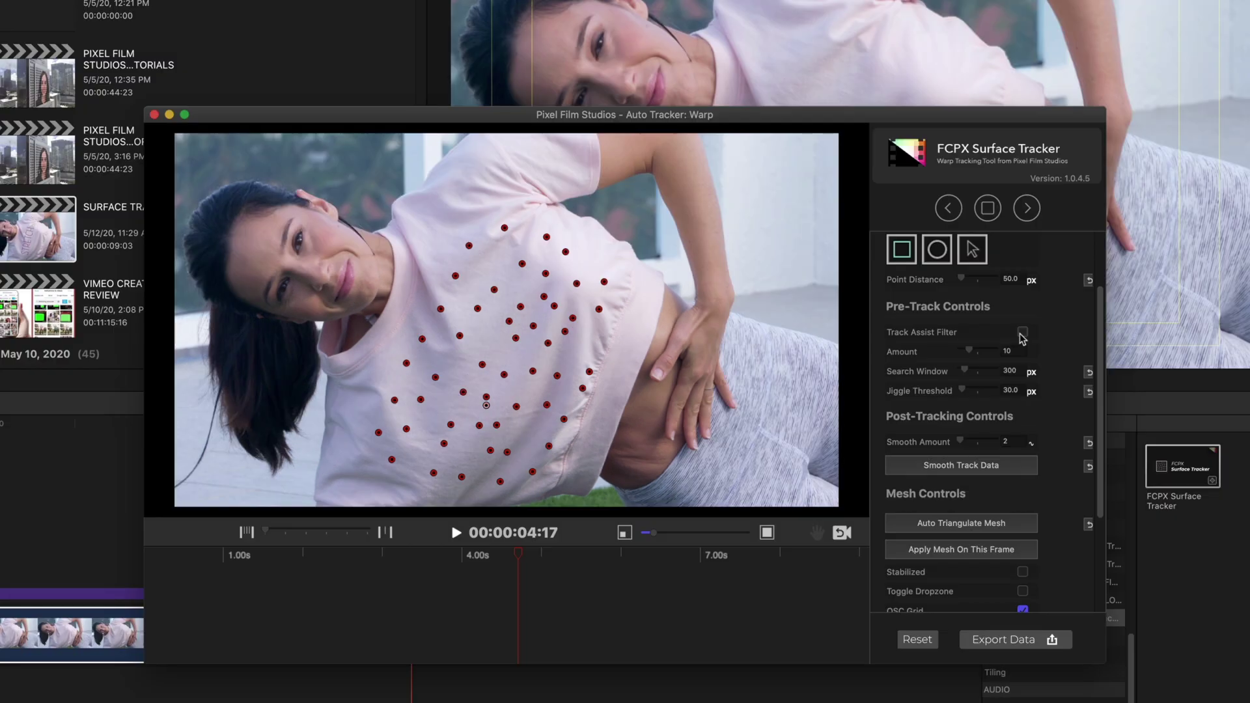
click(1023, 332)
Raise the track assist amount to 34.53, then track the shirt points forward and backward.
drag(970, 350, 1020, 352)
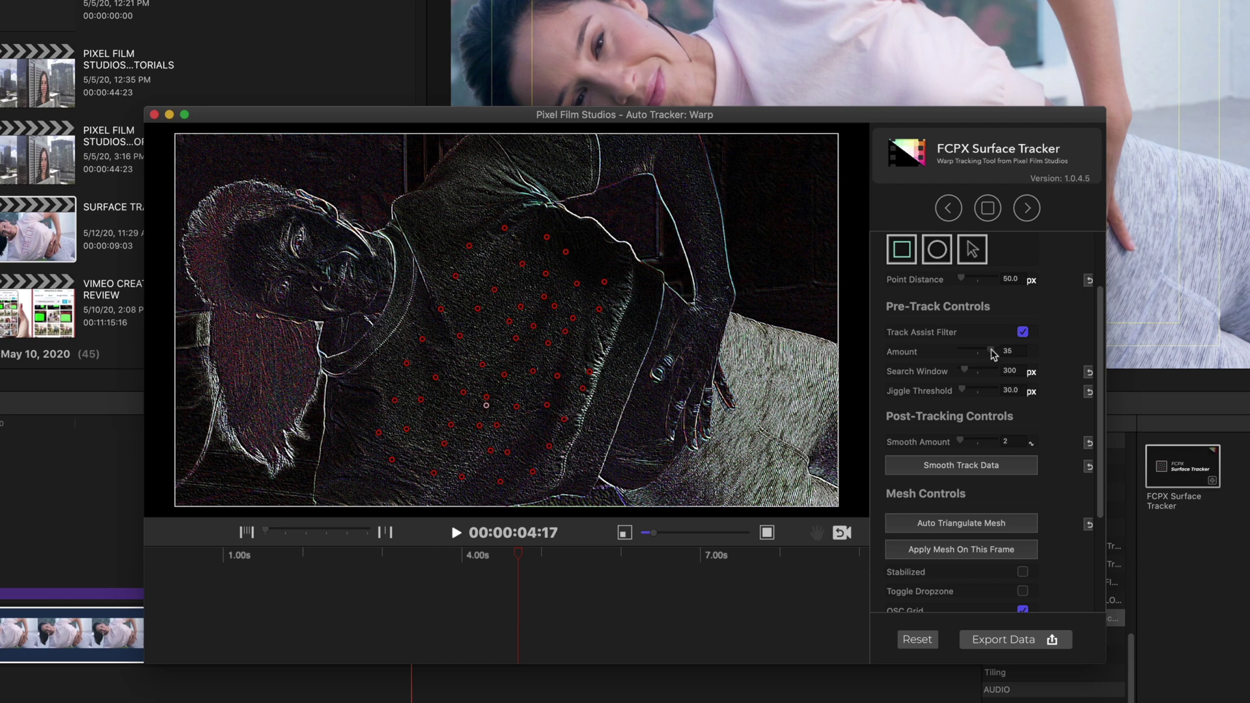
click(1027, 208)
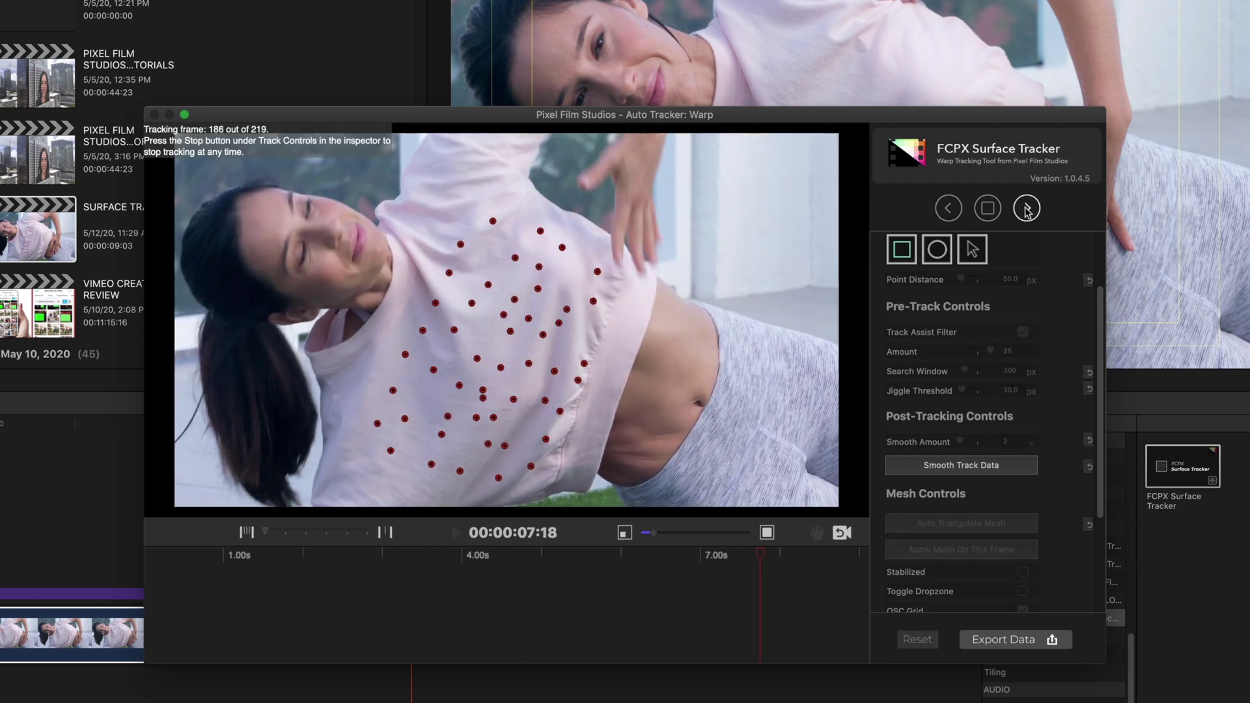
click(515, 552)
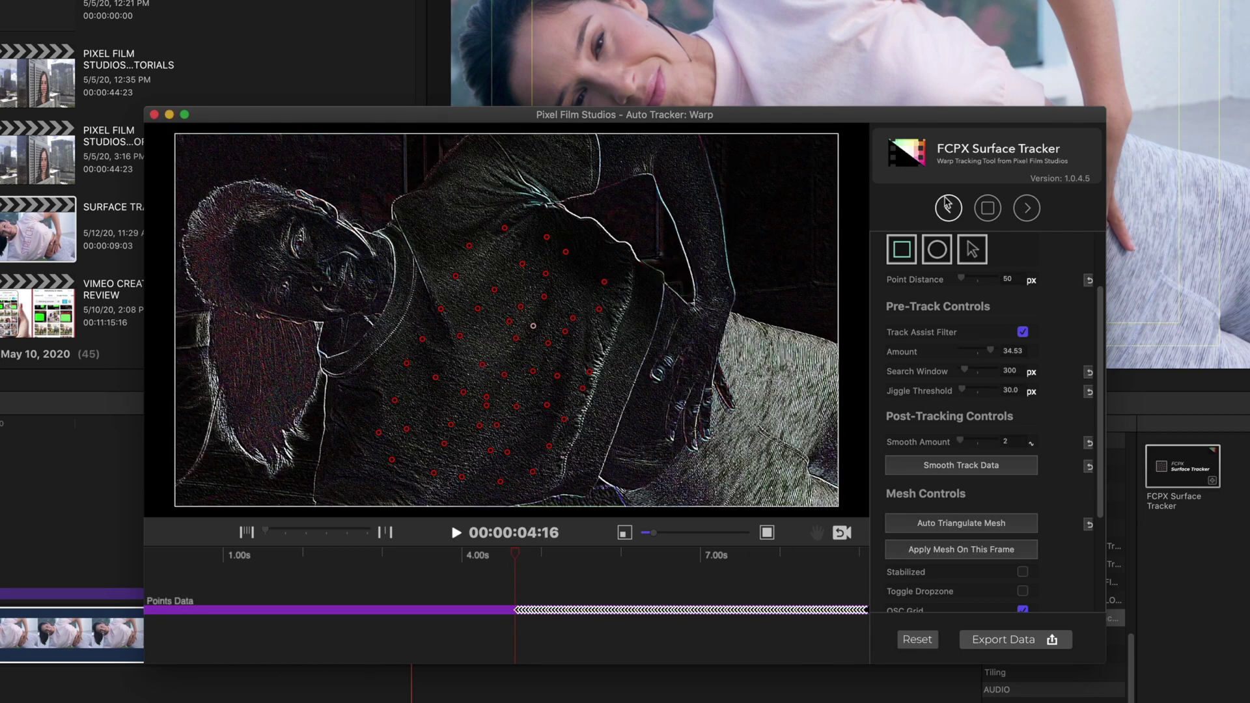
click(949, 208)
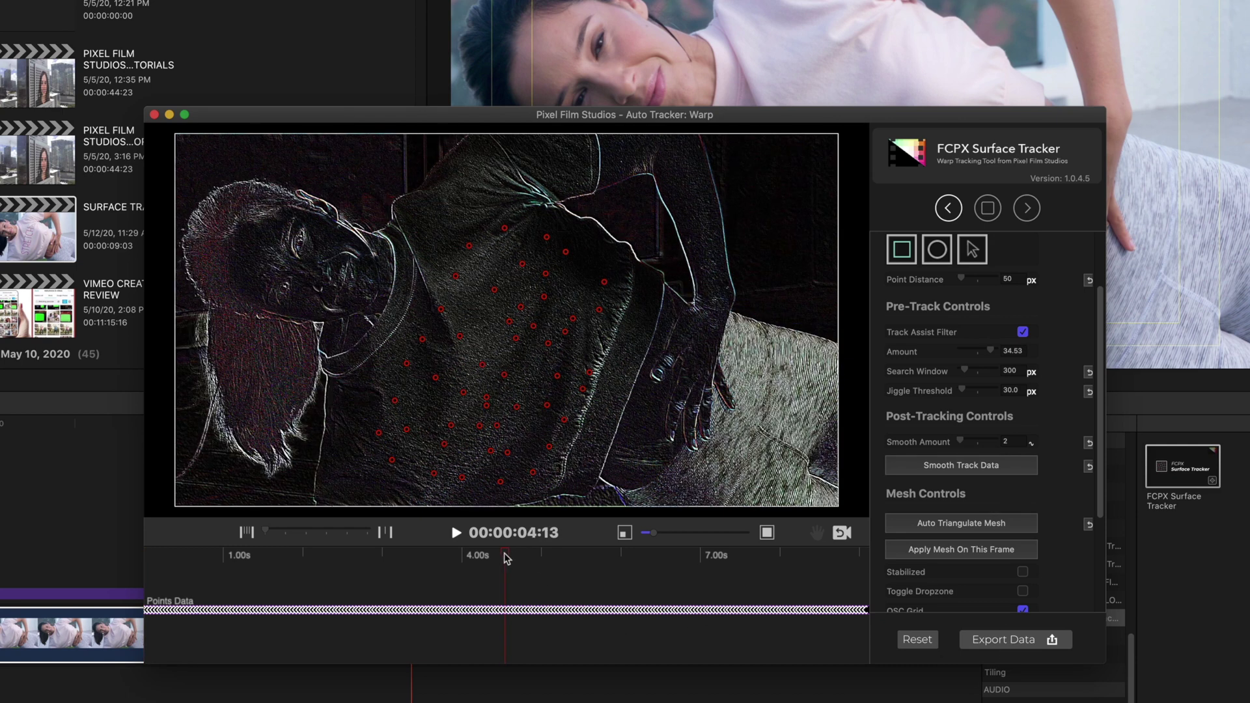
Turn off Track Assist Filter and auto-triangulate the tracked points into a mesh.
click(1023, 333)
click(968, 525)
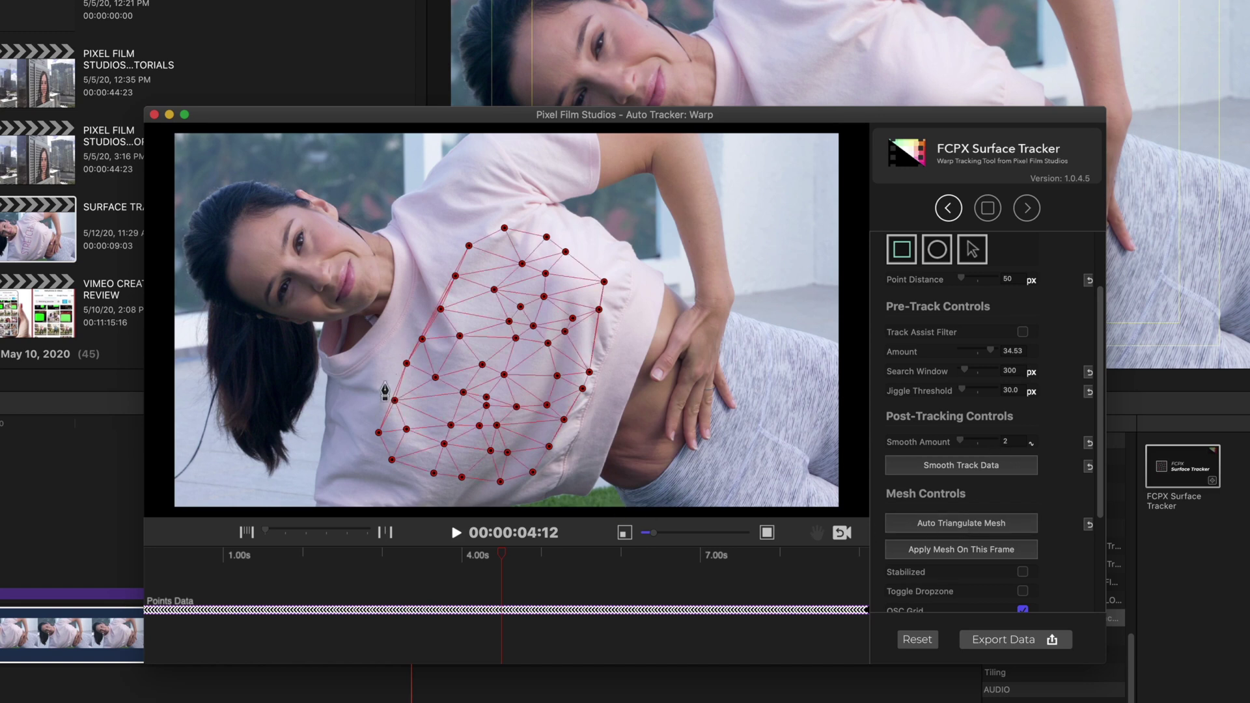
drag(653, 532, 665, 533)
Delete the stray long edges on the mesh's left, middle and right, then export the track data.
click(981, 254)
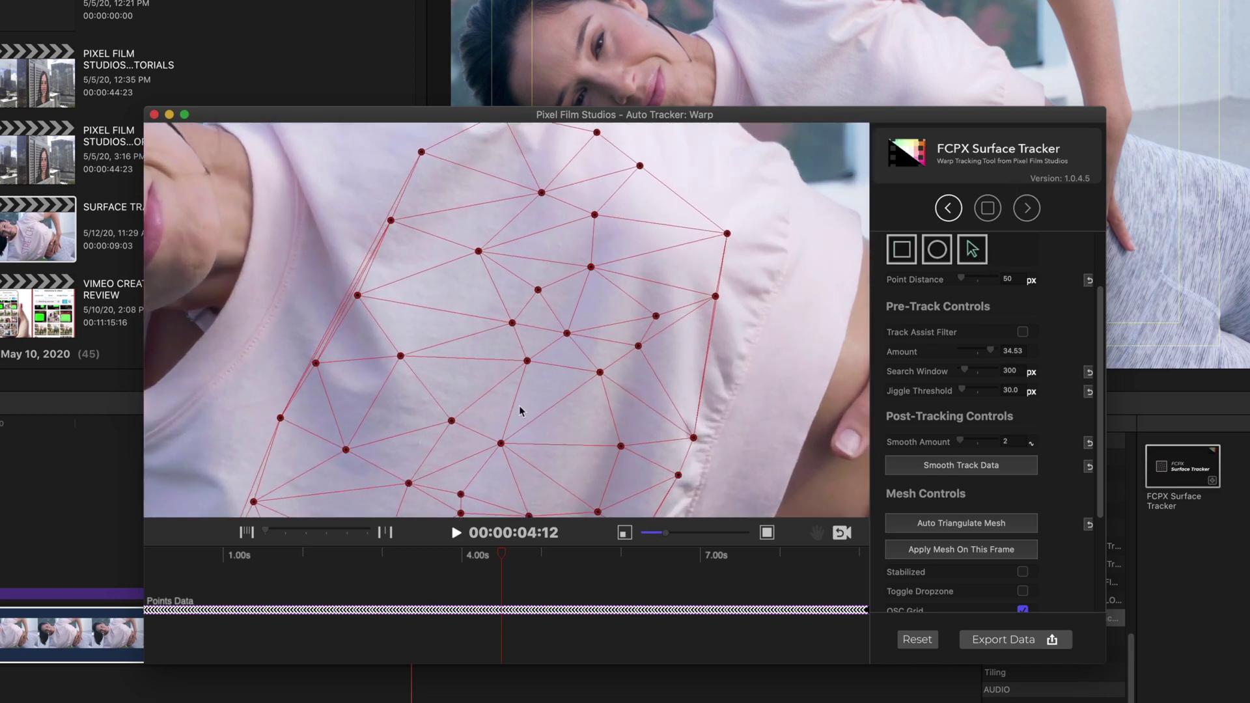
click(254, 489)
click(369, 271)
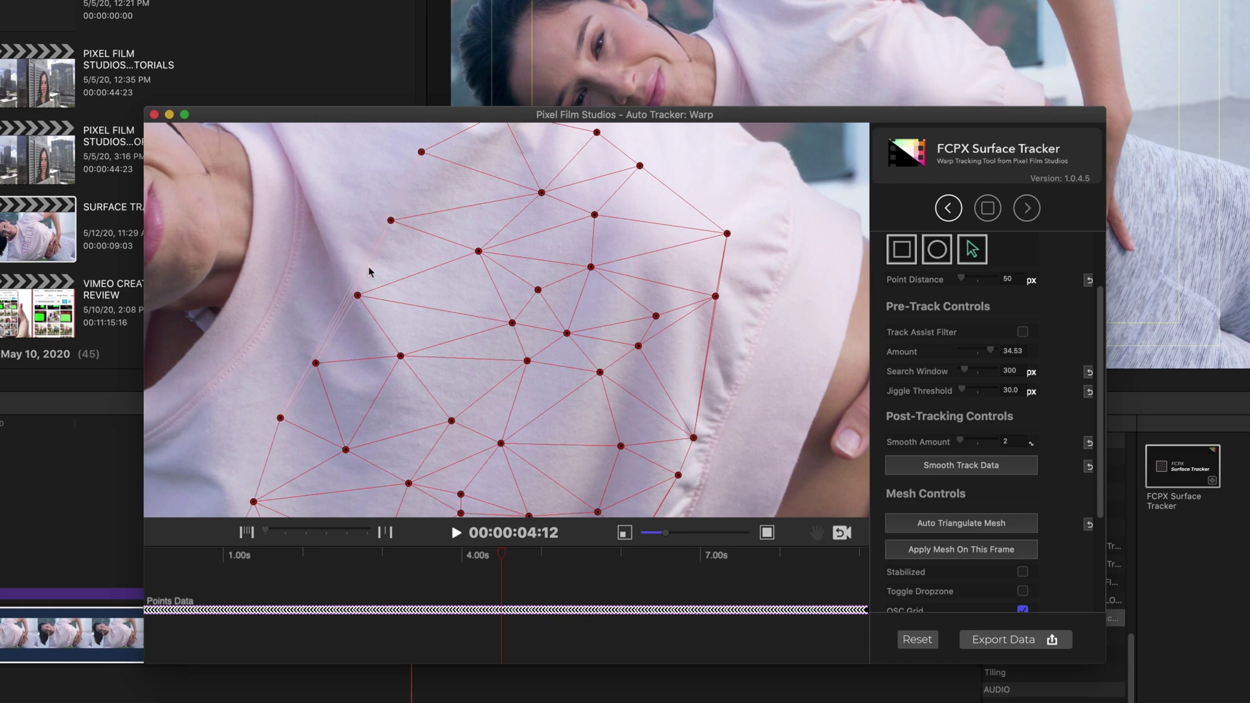
click(709, 343)
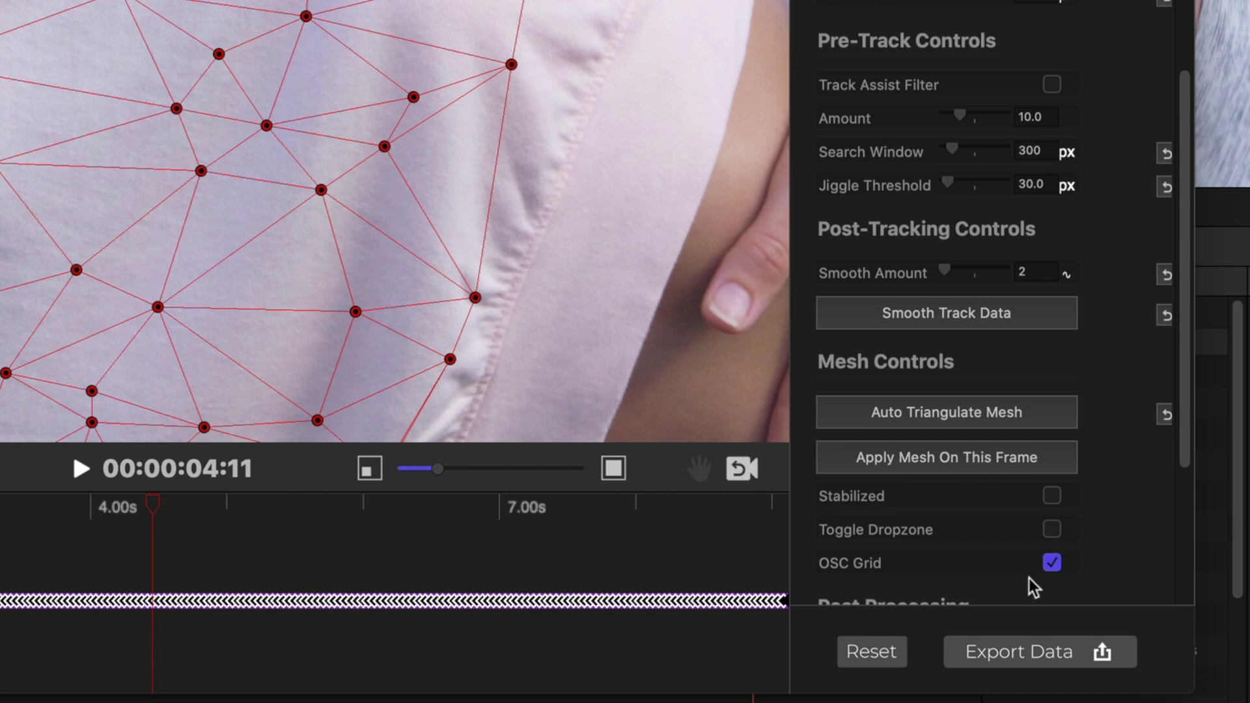
click(1019, 653)
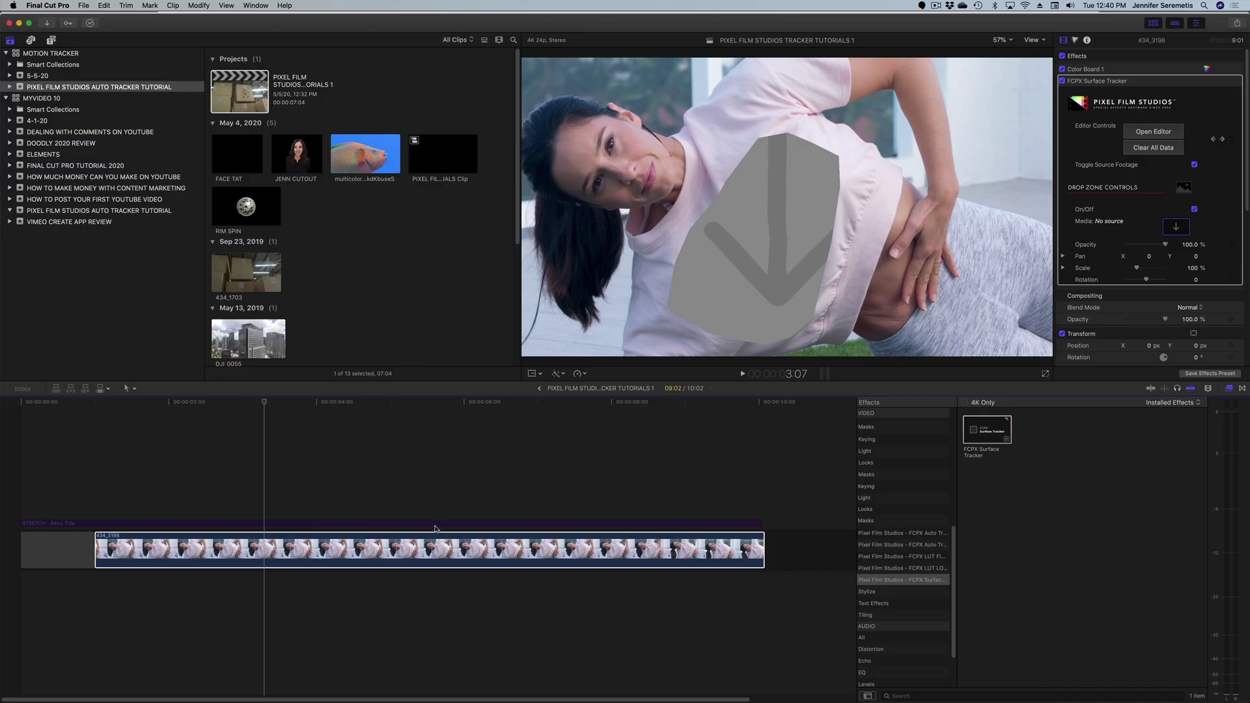
Re-enable the STRETCH Basic Title clip above the shirt footage.
click(436, 523)
key(v)
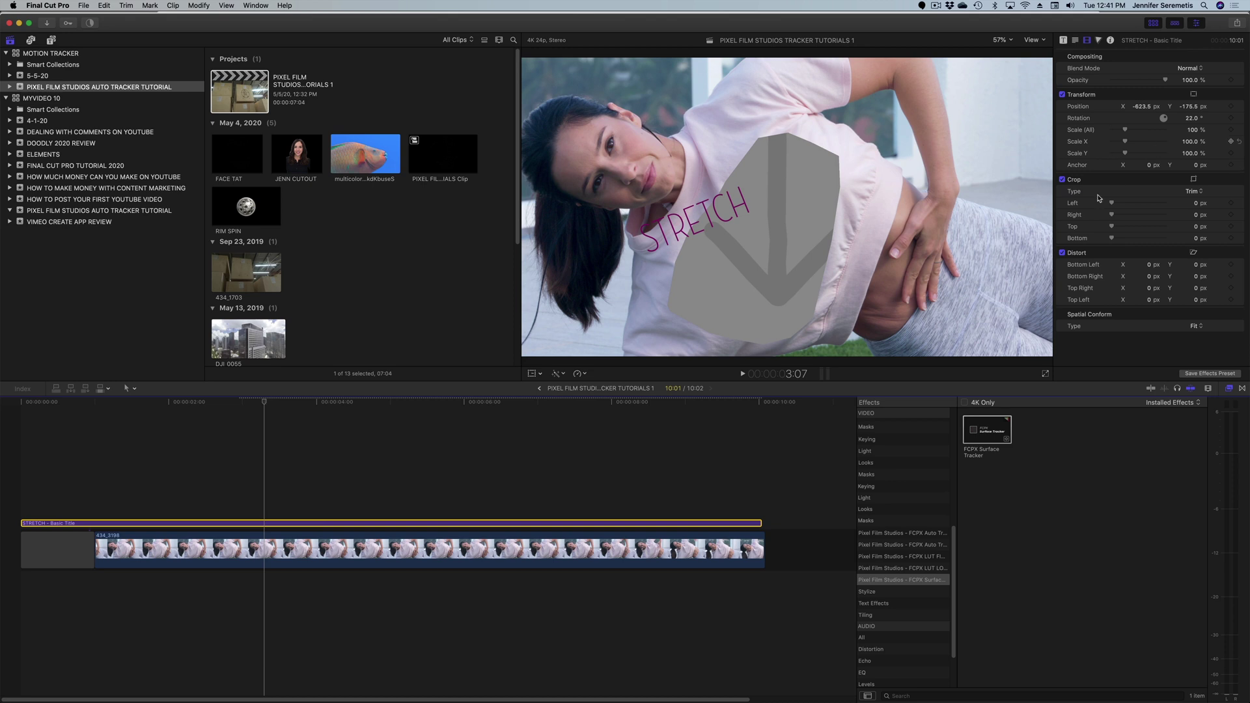
Set the 434_3198 clip's Surface Tracker drop zone source to the STRETCH title.
click(615, 560)
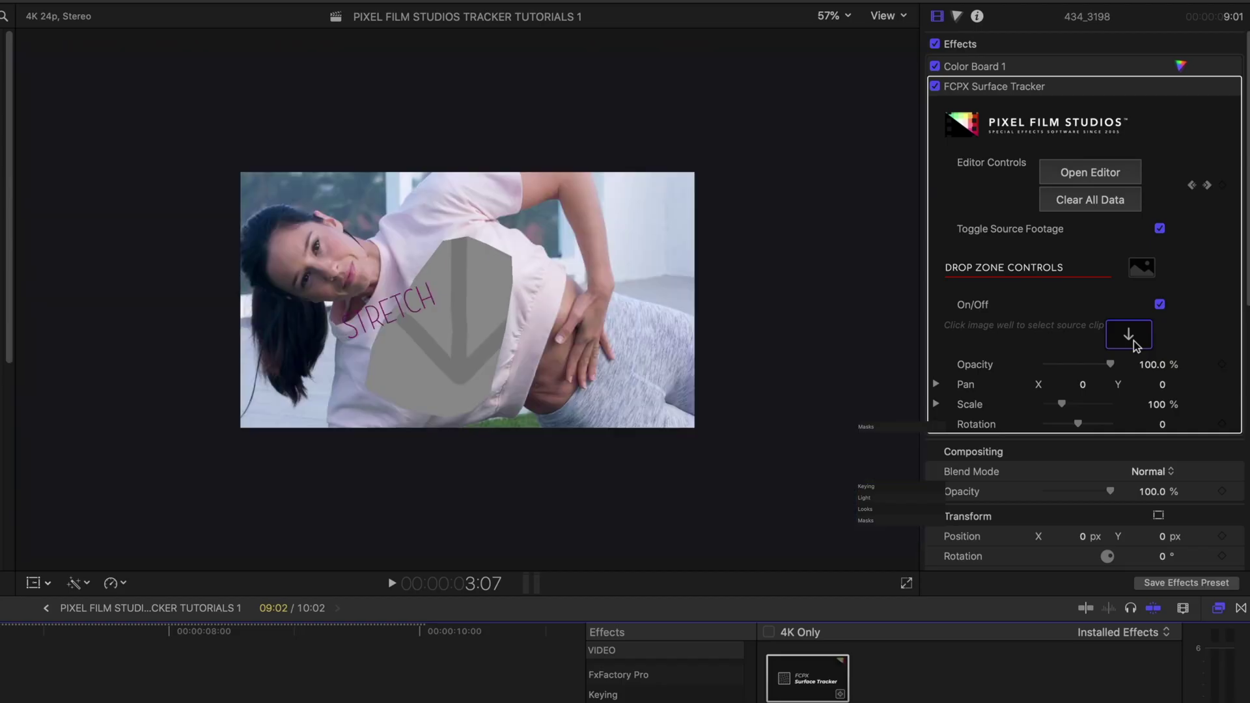
click(1134, 340)
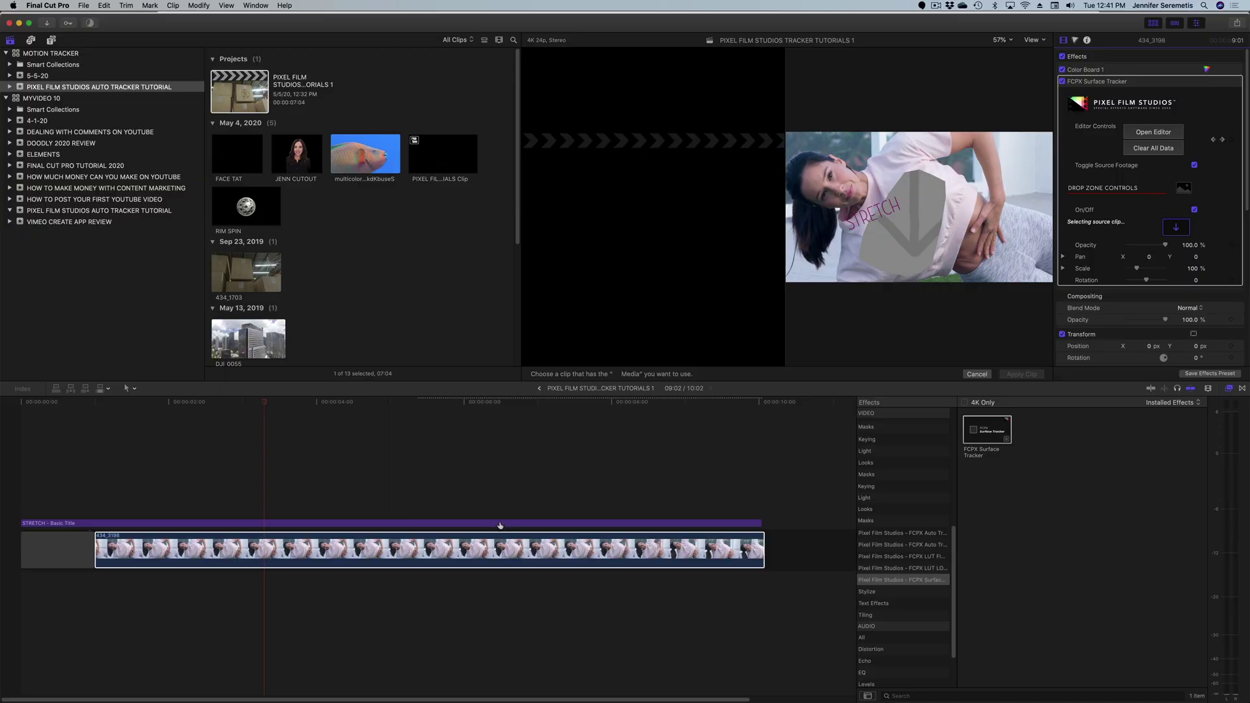
click(500, 523)
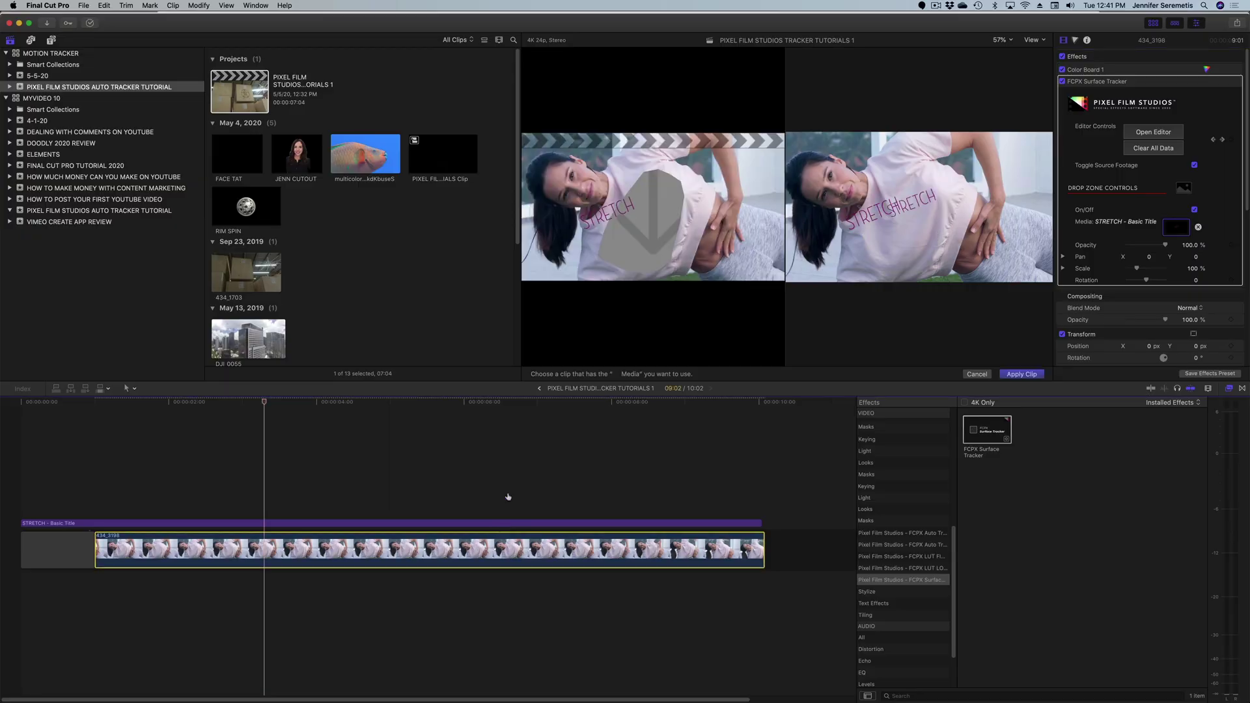
click(1022, 375)
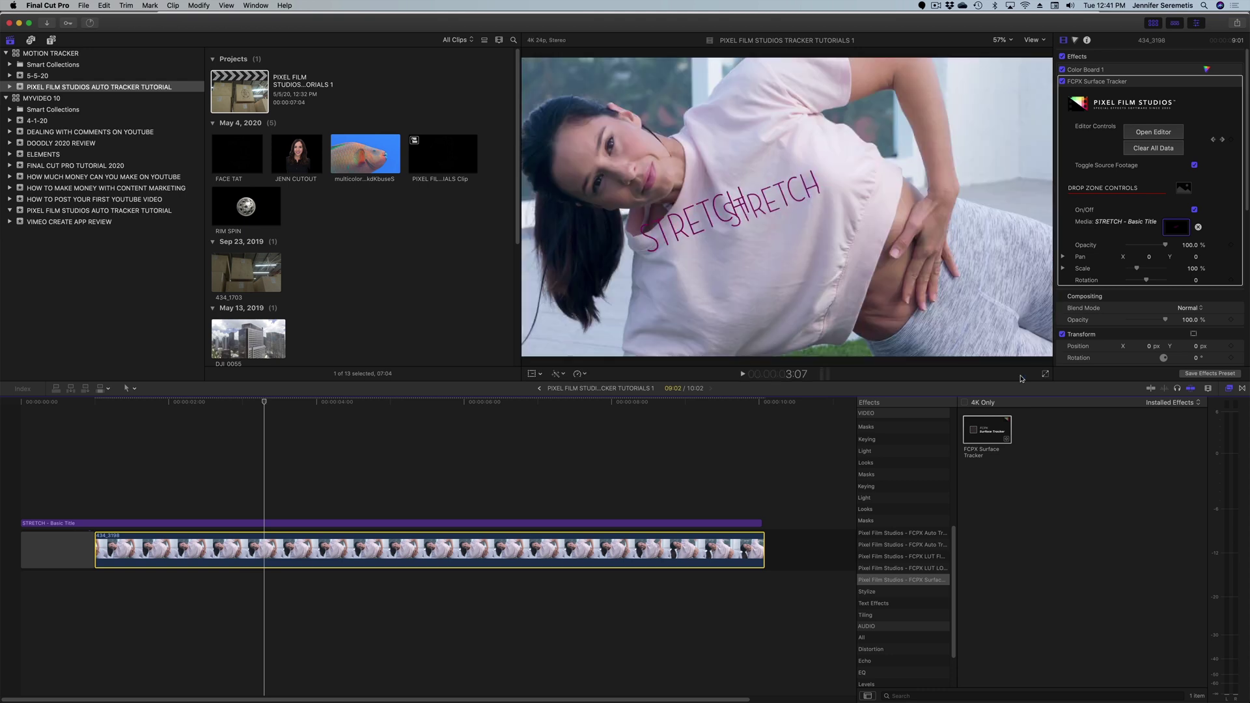
Disable the original STRETCH title clip and check the tracked text at 5:23.
click(561, 523)
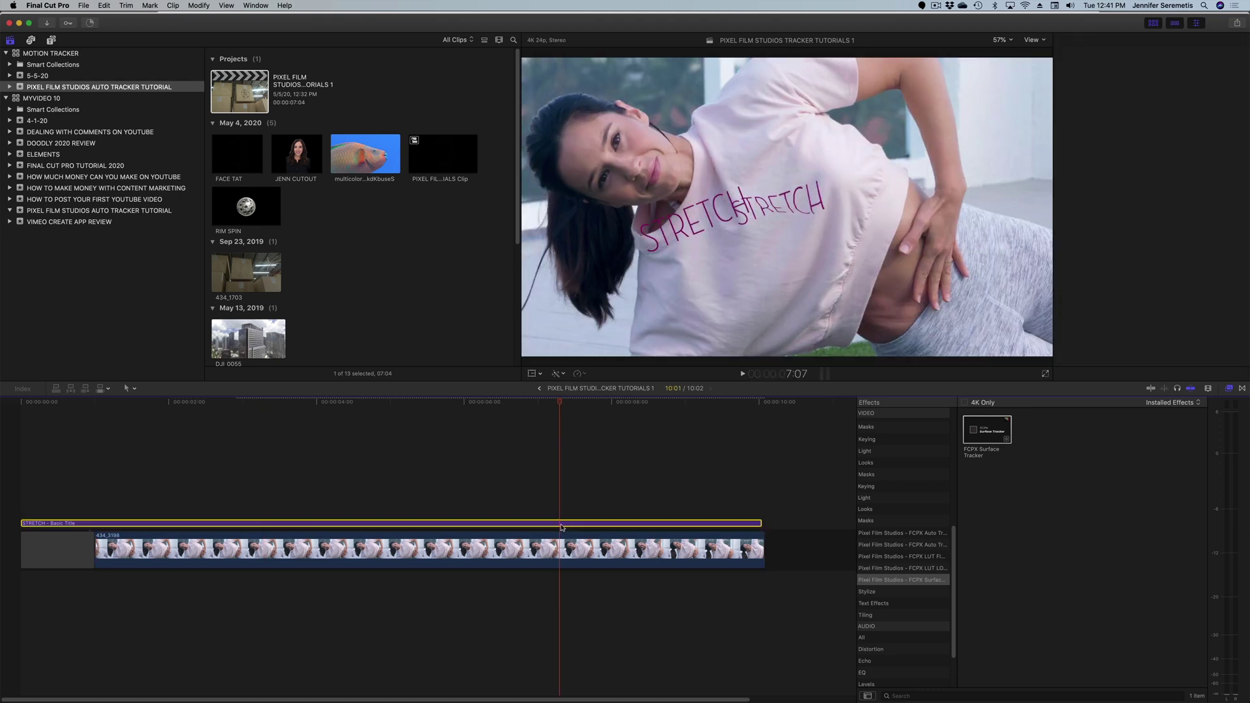
key(v)
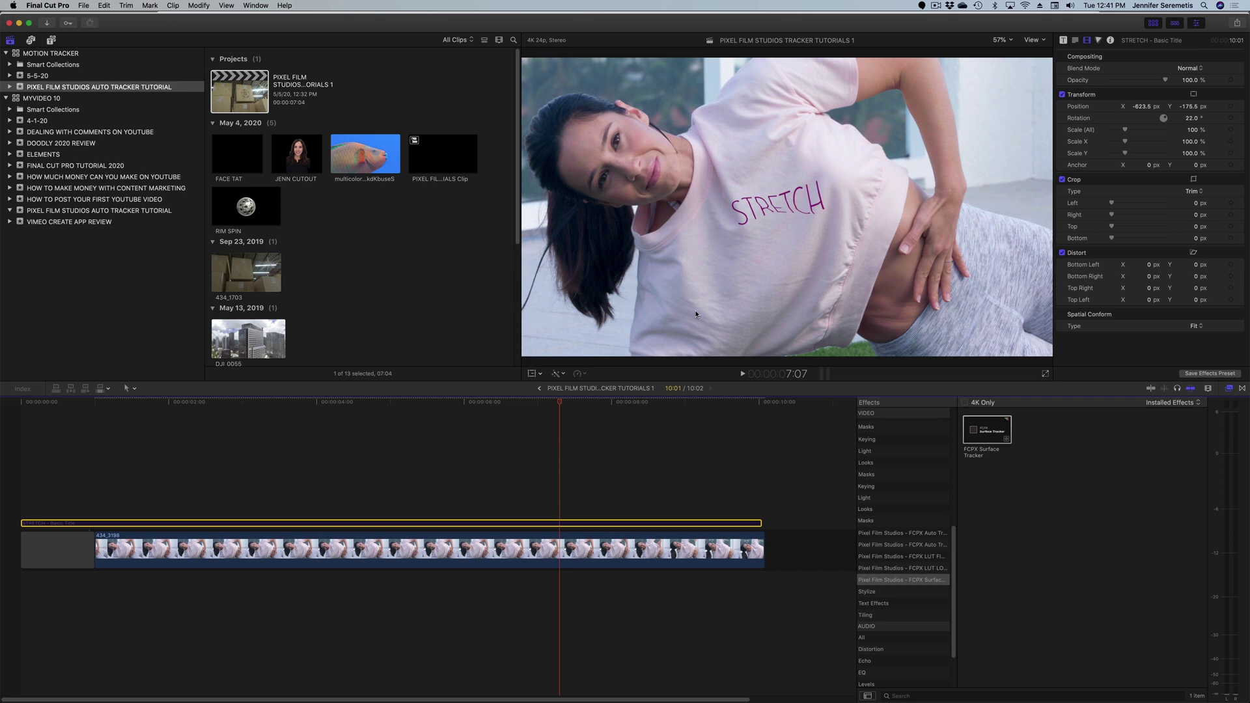
drag(574, 403, 461, 403)
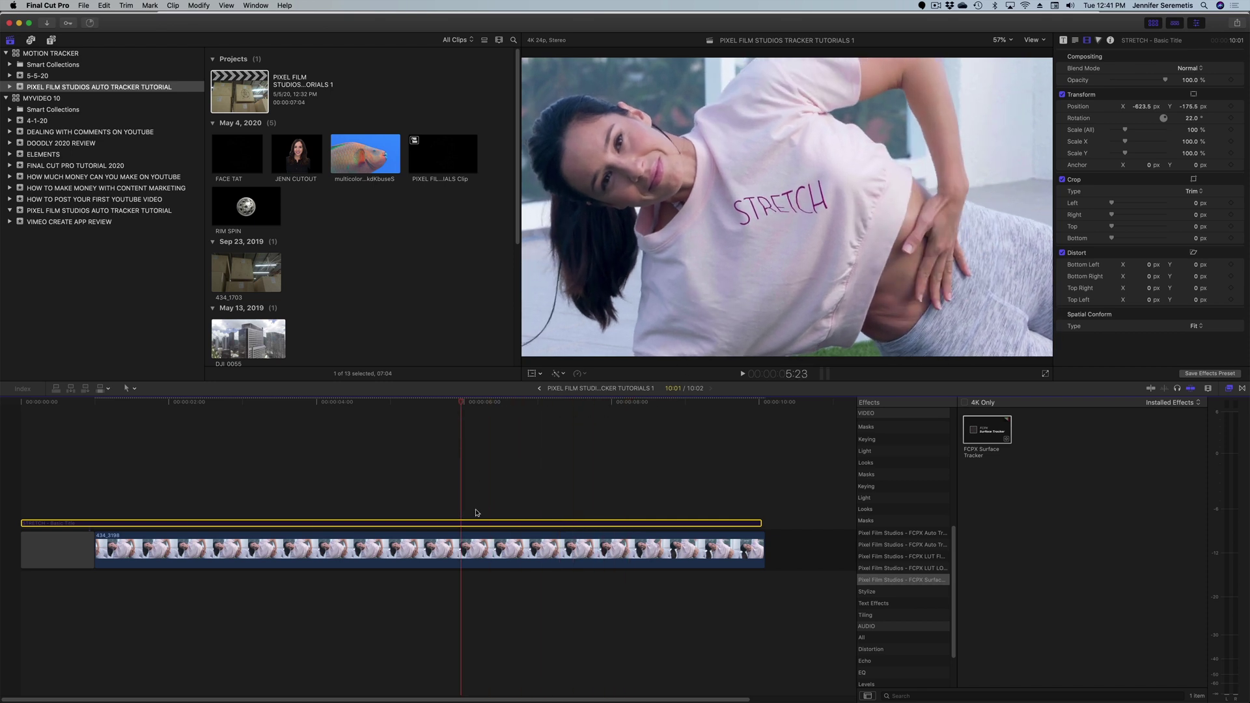
click(481, 549)
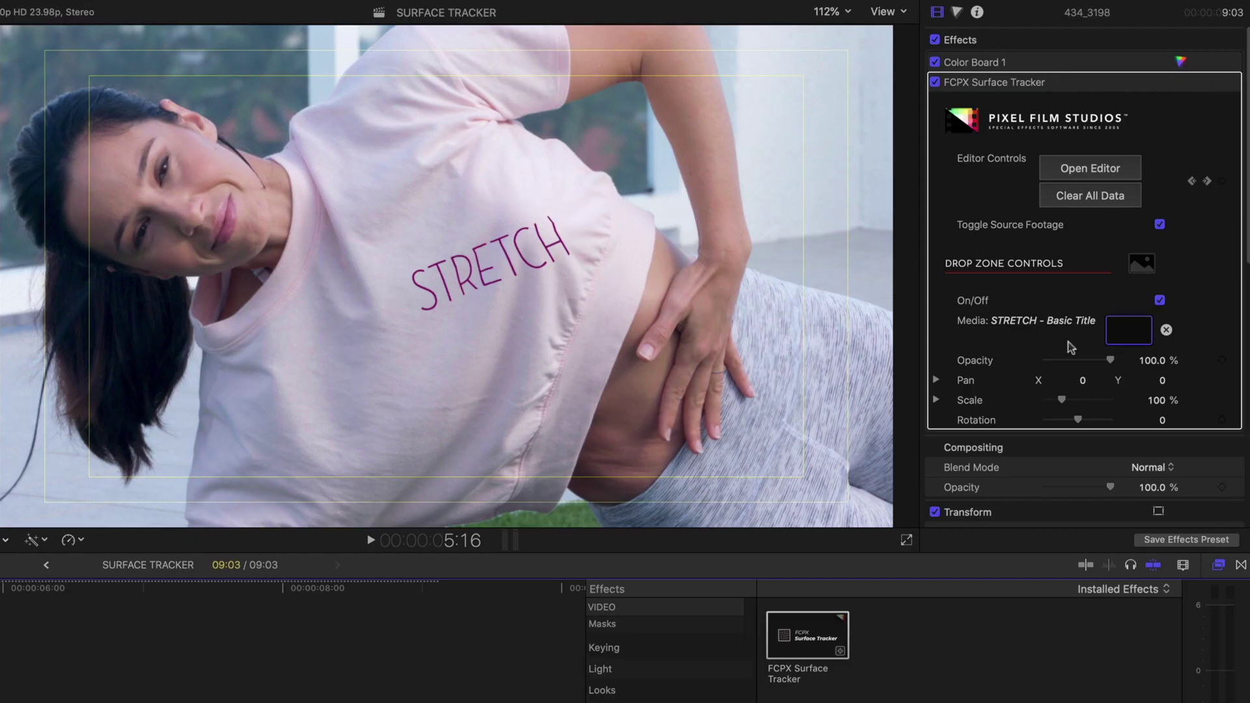
Give the drop zone rotation -0.85, scale 183% and opacity 73.91%, then play back.
scroll(1129, 283, down, 1)
drag(1147, 280, 1129, 283)
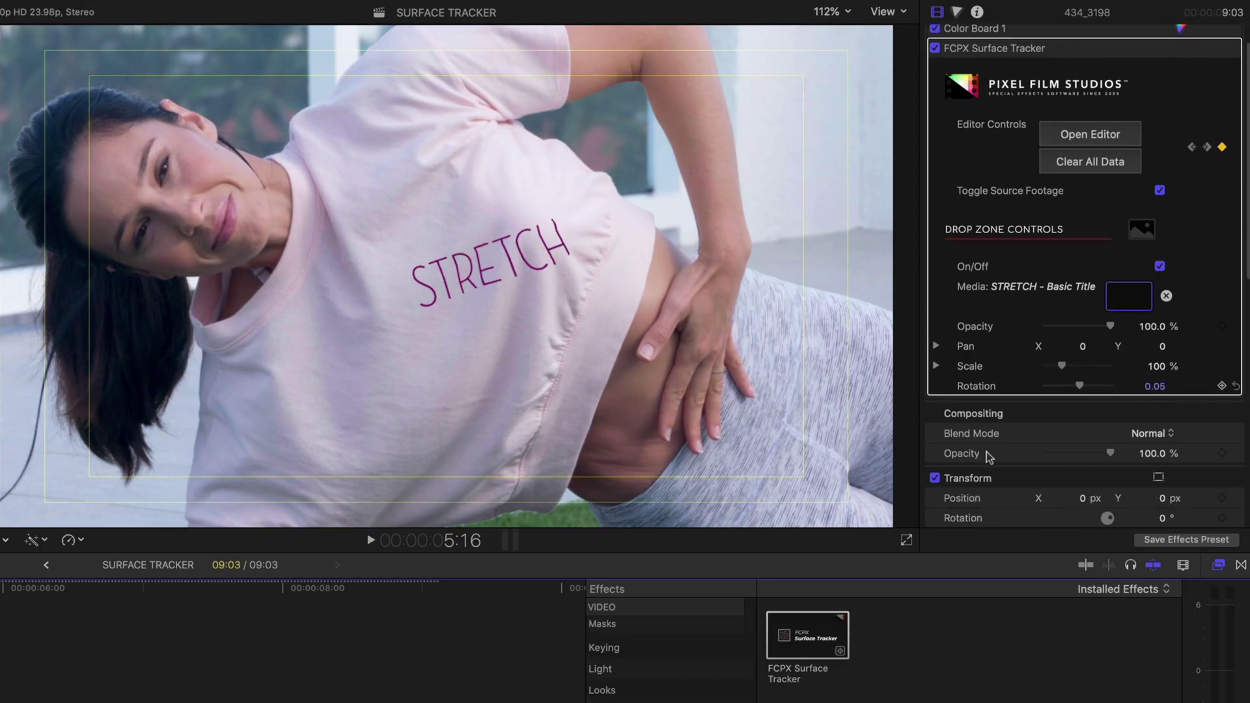
drag(1049, 390, 1068, 348)
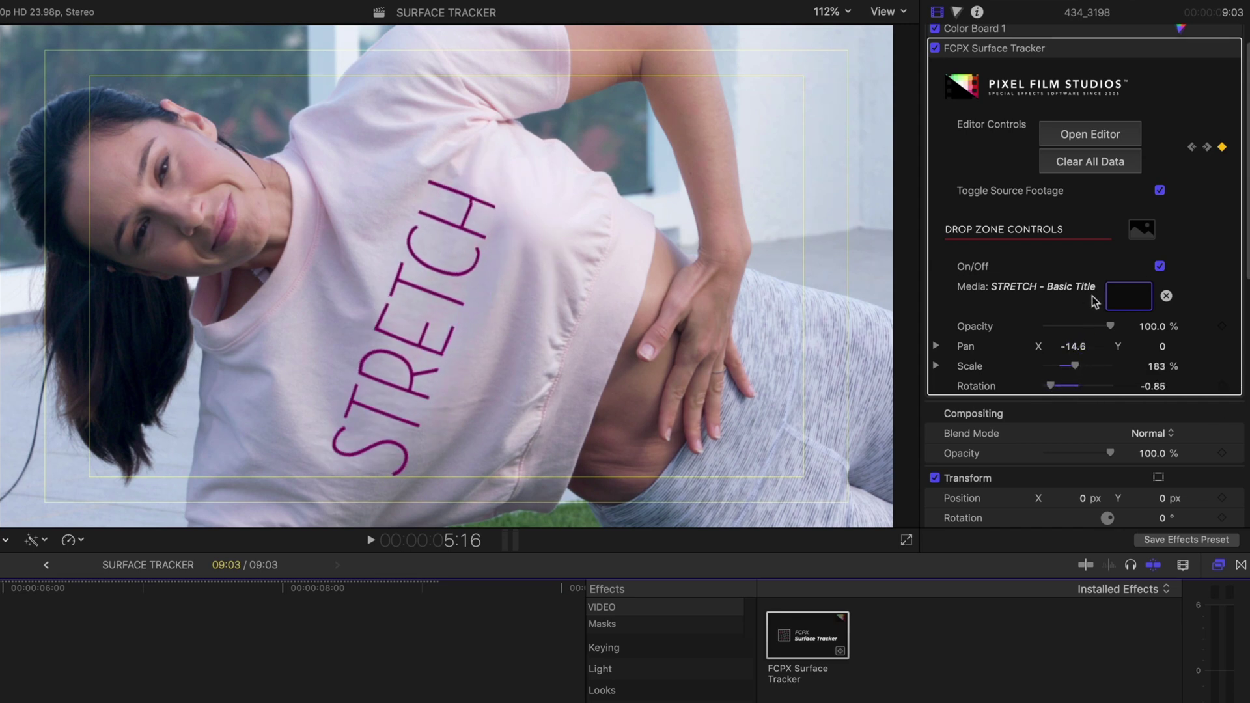
drag(1110, 326, 1089, 324)
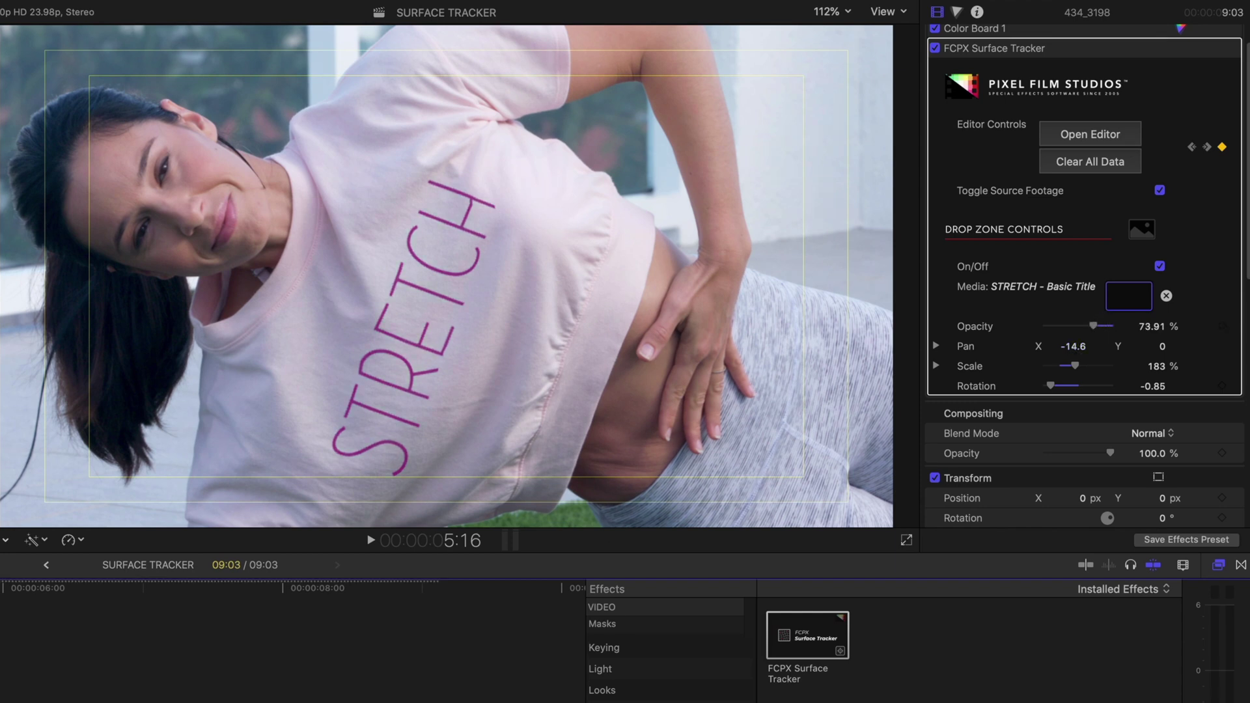
key(space)
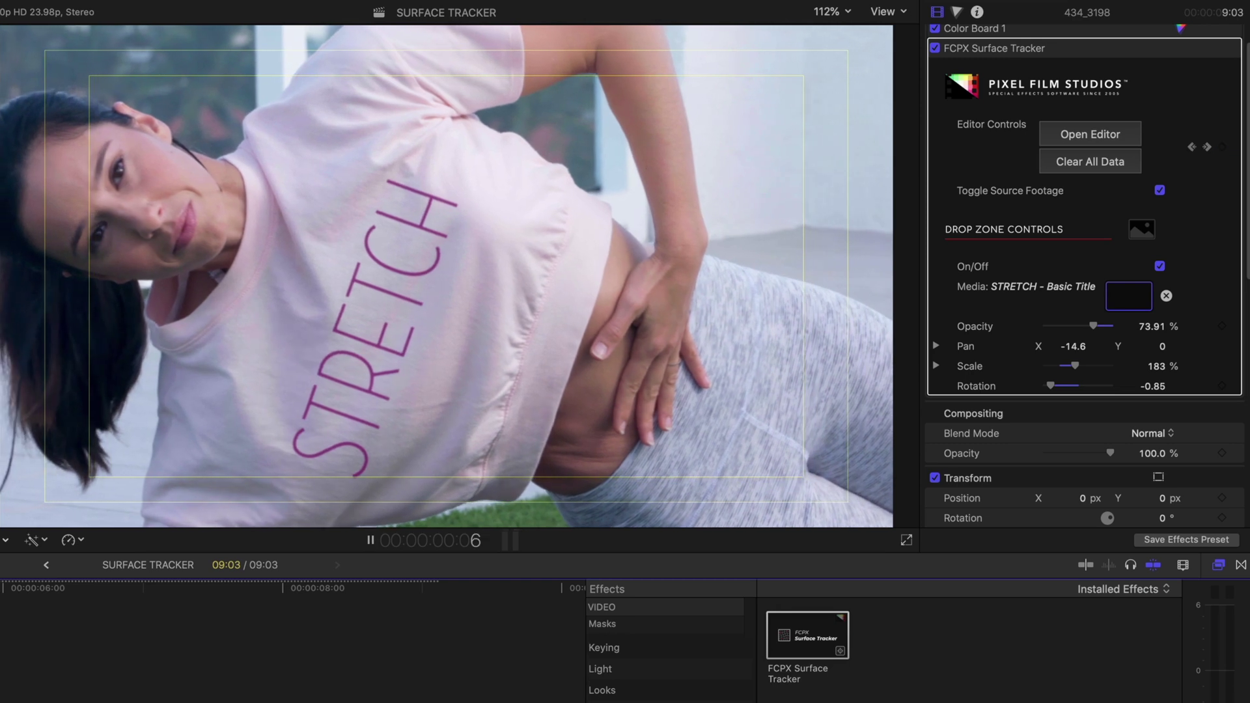